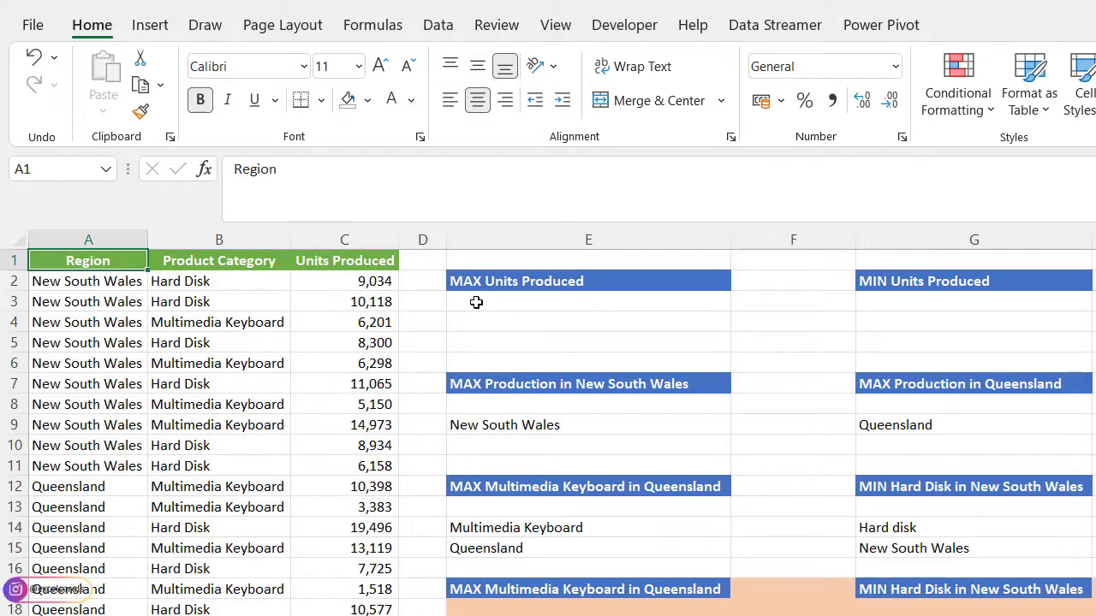
# - Enter a MAX formula in cell F2 over the Units Produced range C2:C21
pyautogui.click(757, 286)
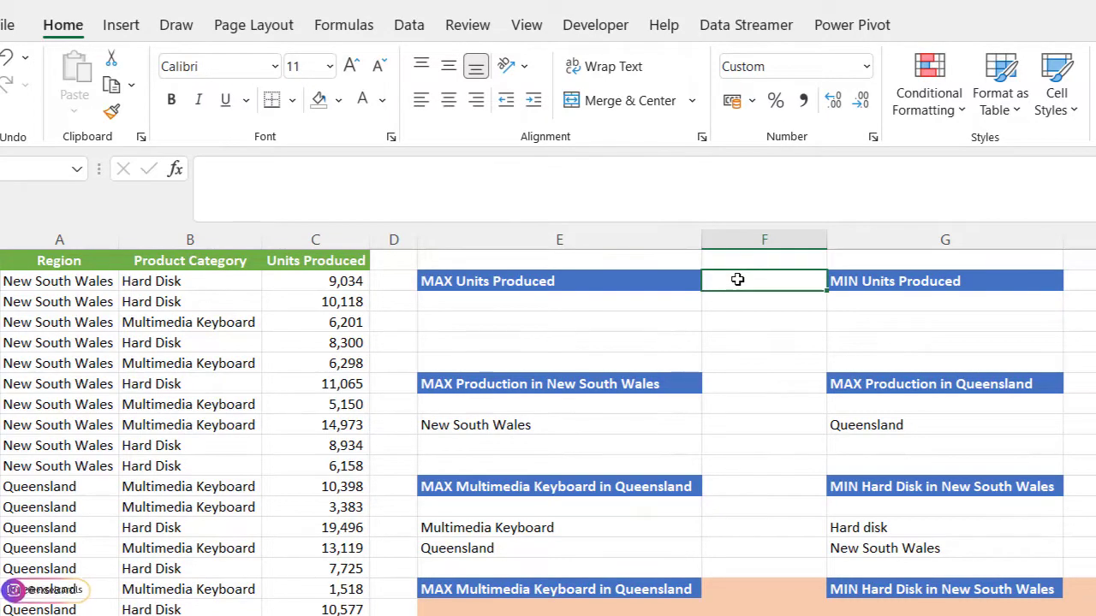
pyautogui.write('=max')
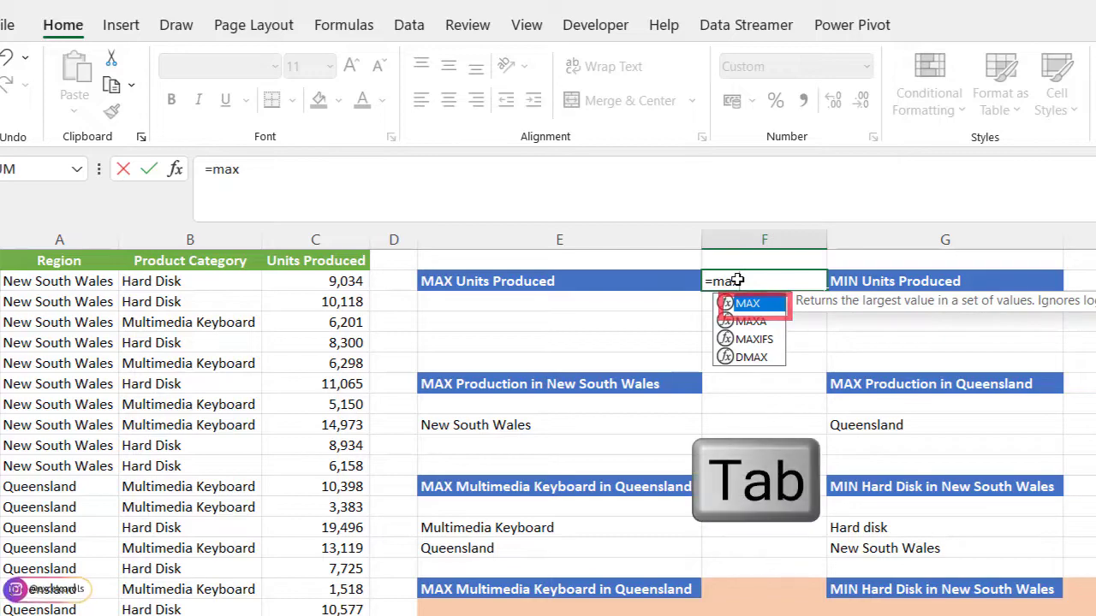
pyautogui.press('Tab')
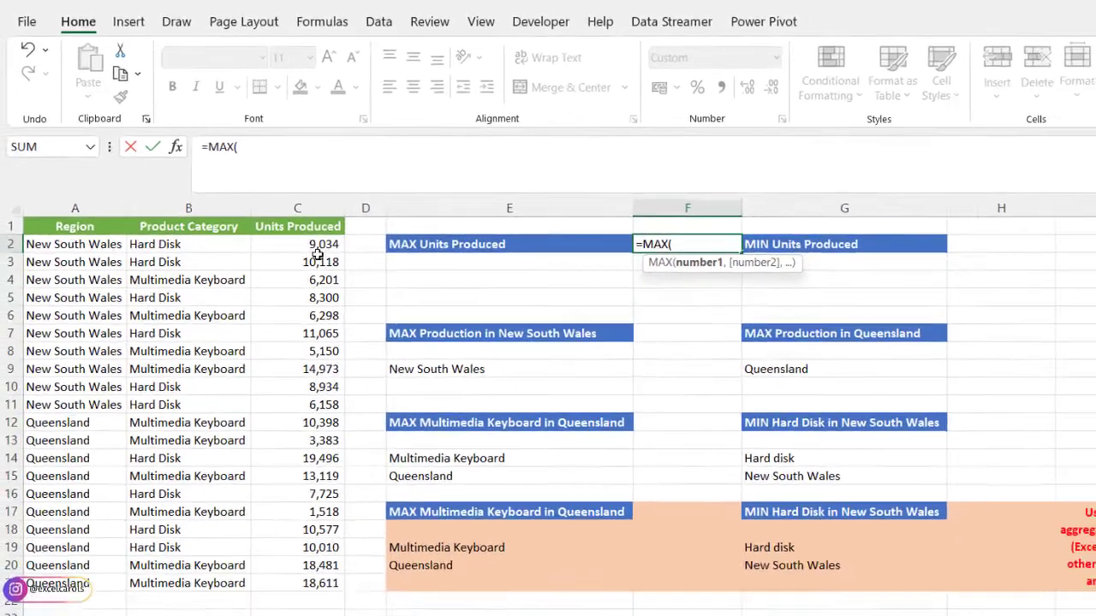
pyautogui.moveTo(317, 248); pyautogui.dragTo(321, 579)
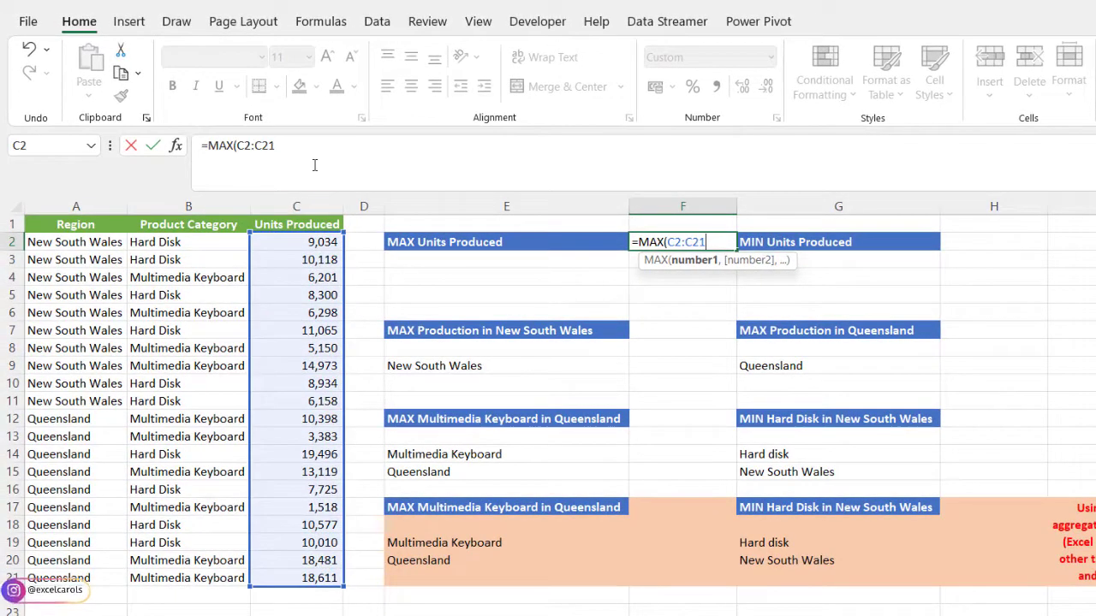
pyautogui.write(')')
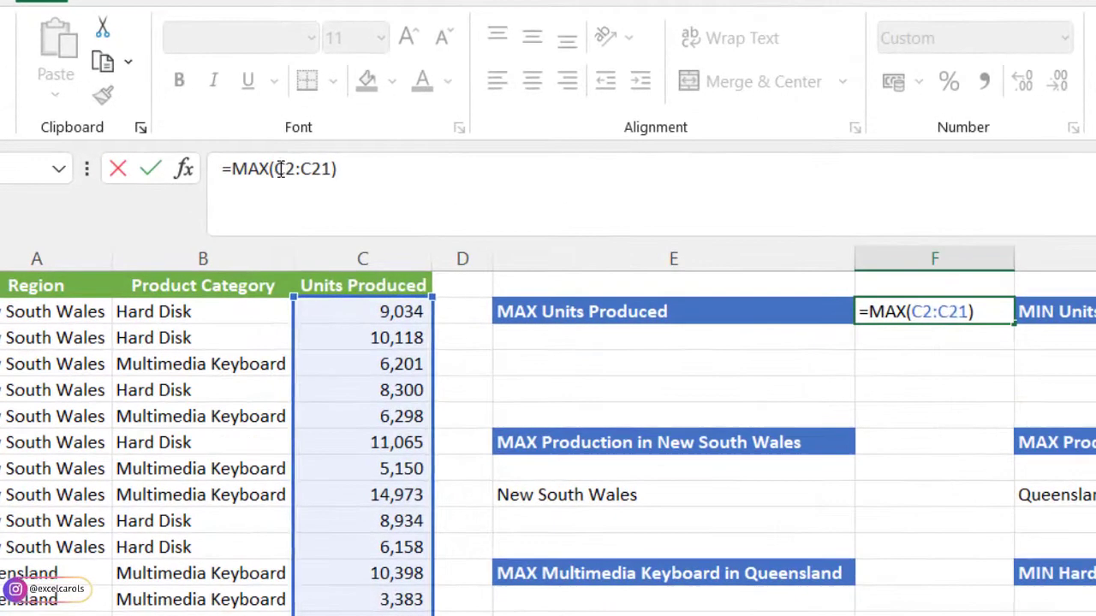
# - Make the C2:C21 range in the F2 MAX formula absolute and commit the formula
pyautogui.moveTo(280, 169); pyautogui.dragTo(334, 169)
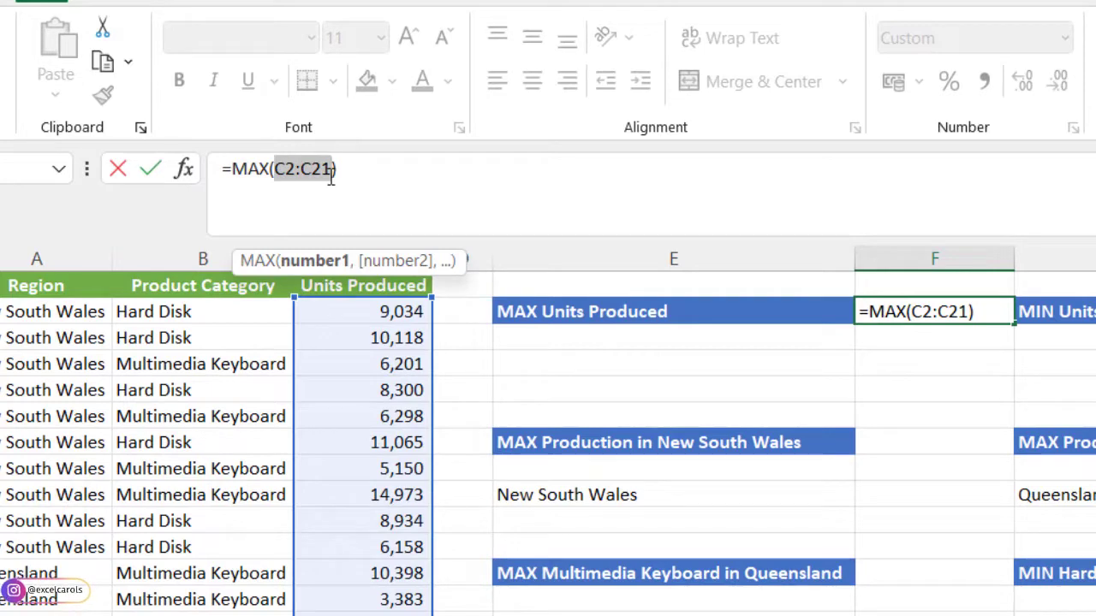
pyautogui.press('F4')
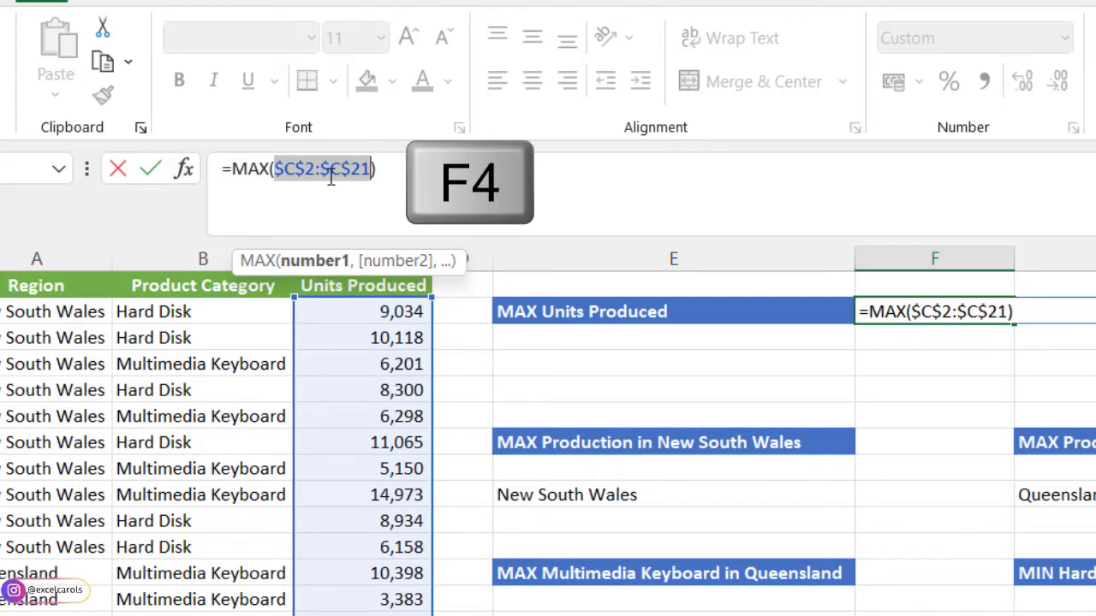
pyautogui.press('Return')
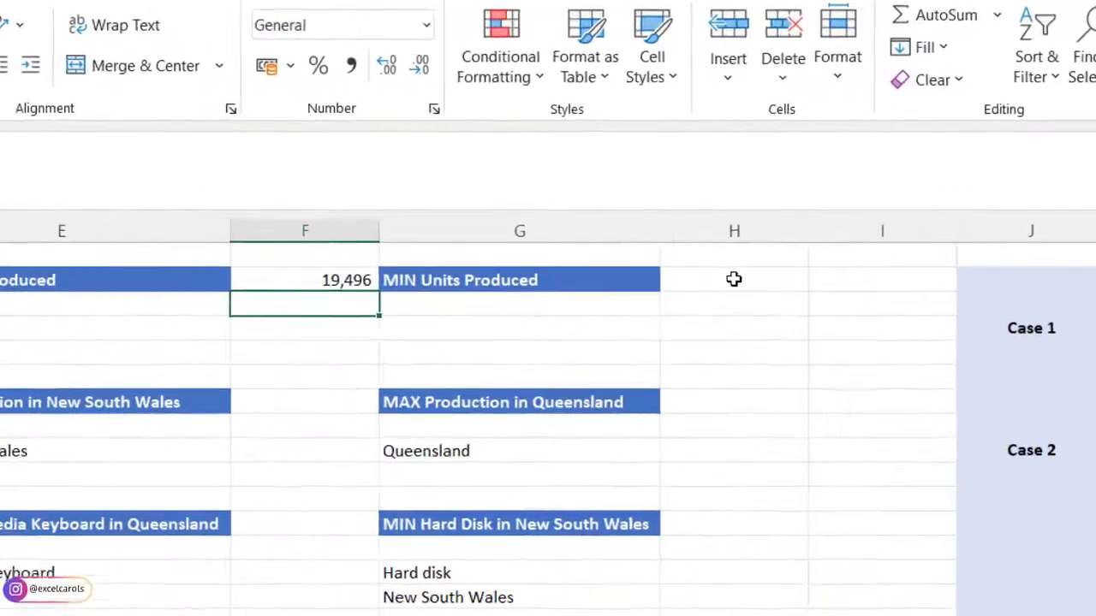
# - Enter a MIN formula in cell H2 over the Units Produced range C2:C21
pyautogui.click(733, 279)
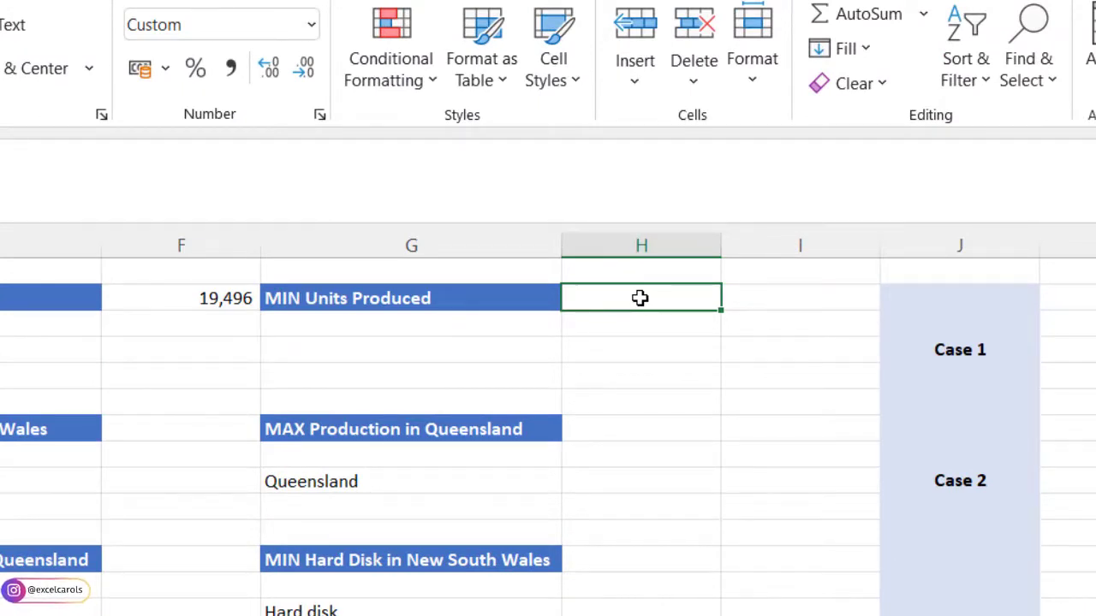
pyautogui.doubleClick(640, 297)
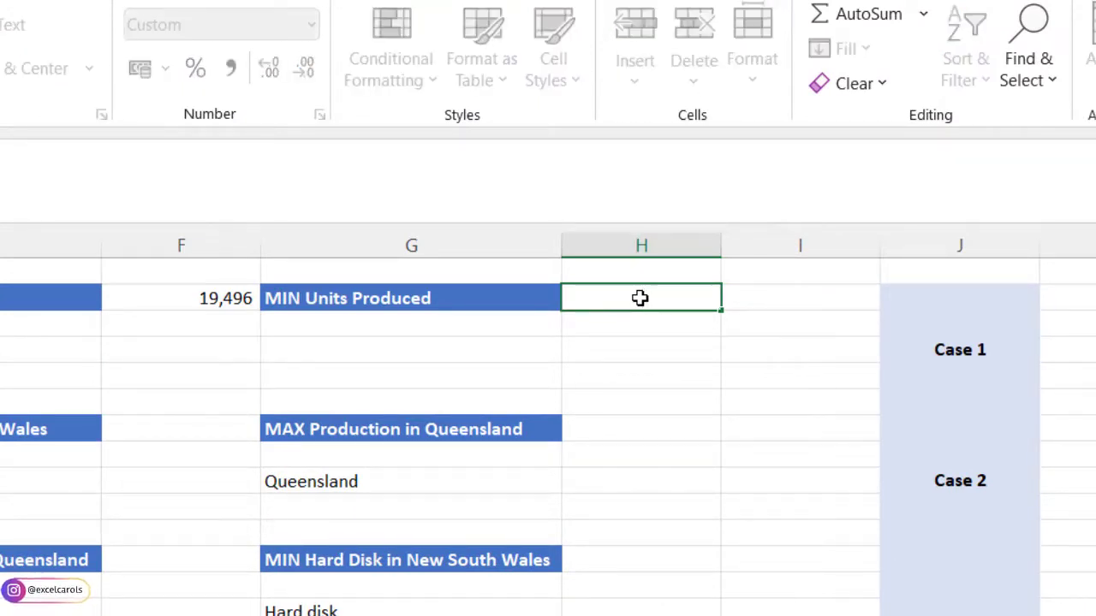
pyautogui.write('=min')
pyautogui.press('Tab')
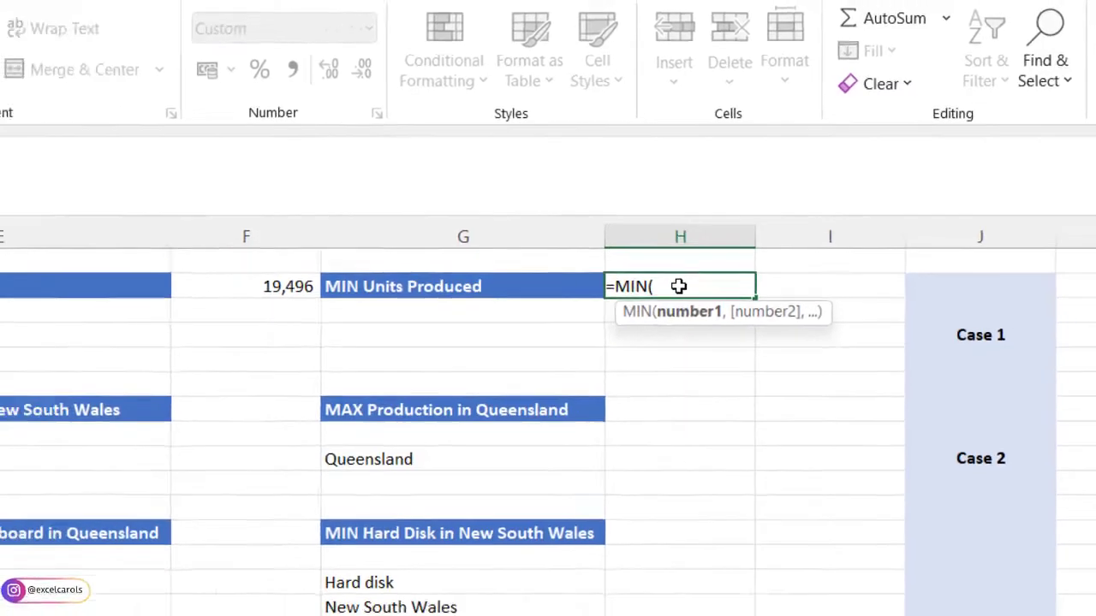
pyautogui.moveTo(295, 214); pyautogui.dragTo(303, 514)
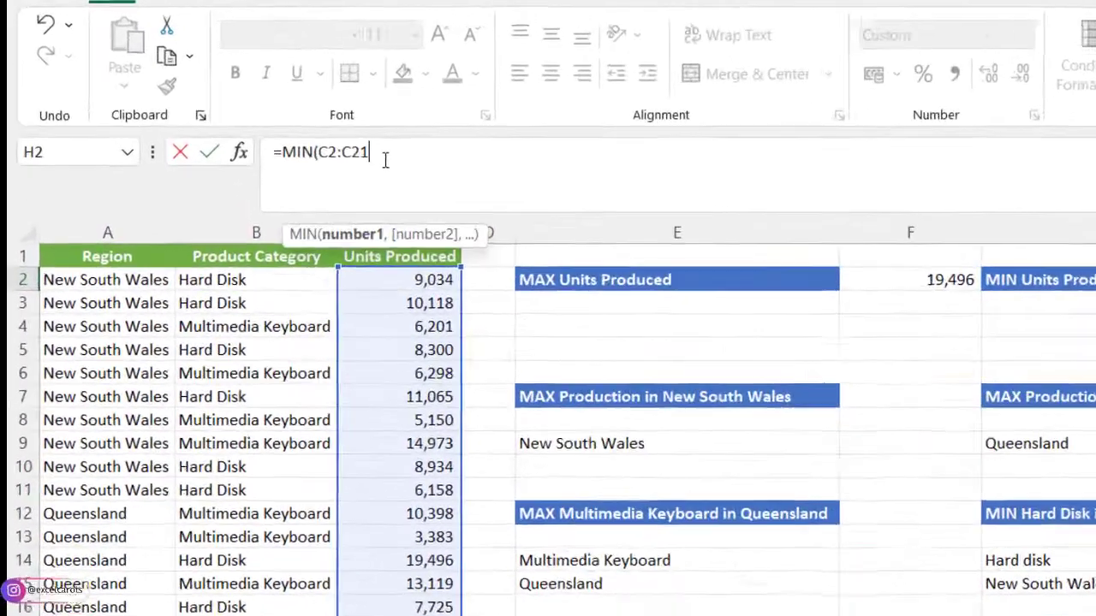
pyautogui.write(')')
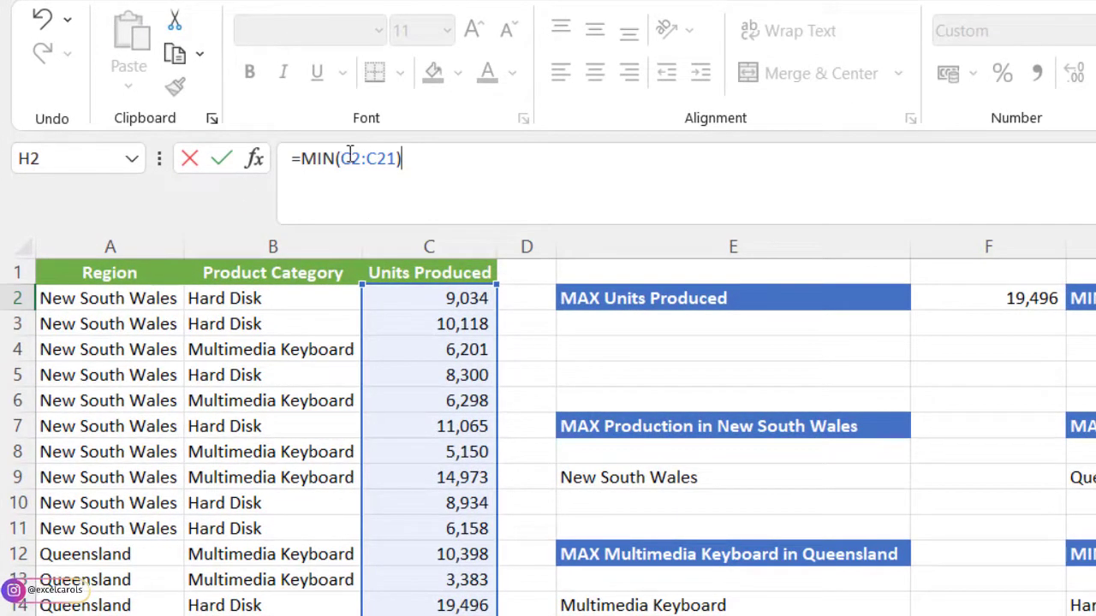
# - Make the C2:C21 range in the H2 MIN formula absolute and commit the formula
pyautogui.moveTo(345, 158); pyautogui.dragTo(388, 161)
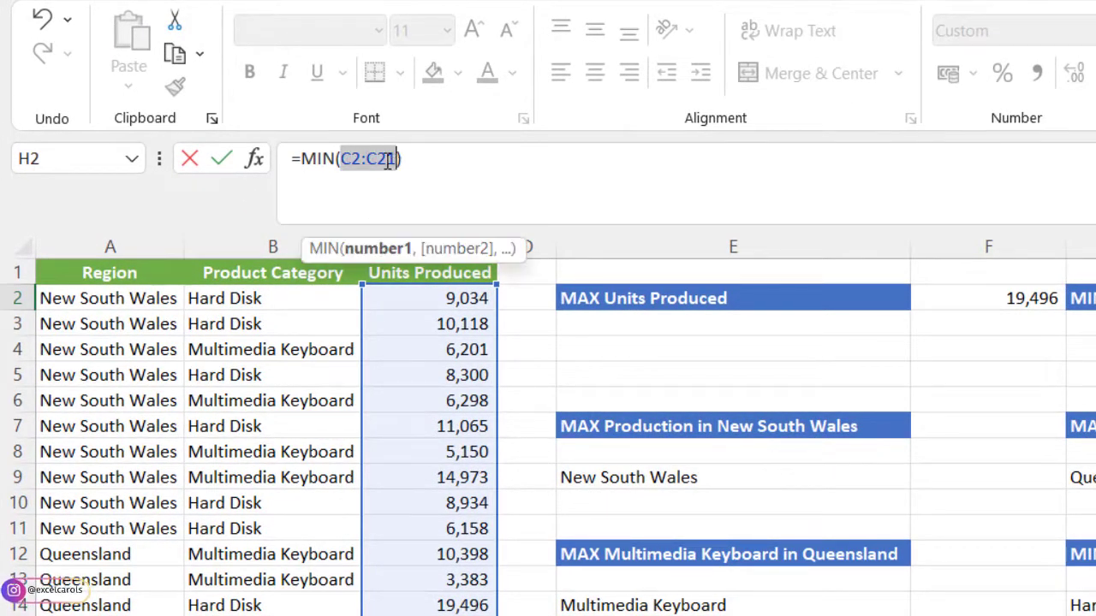
pyautogui.press('F4')
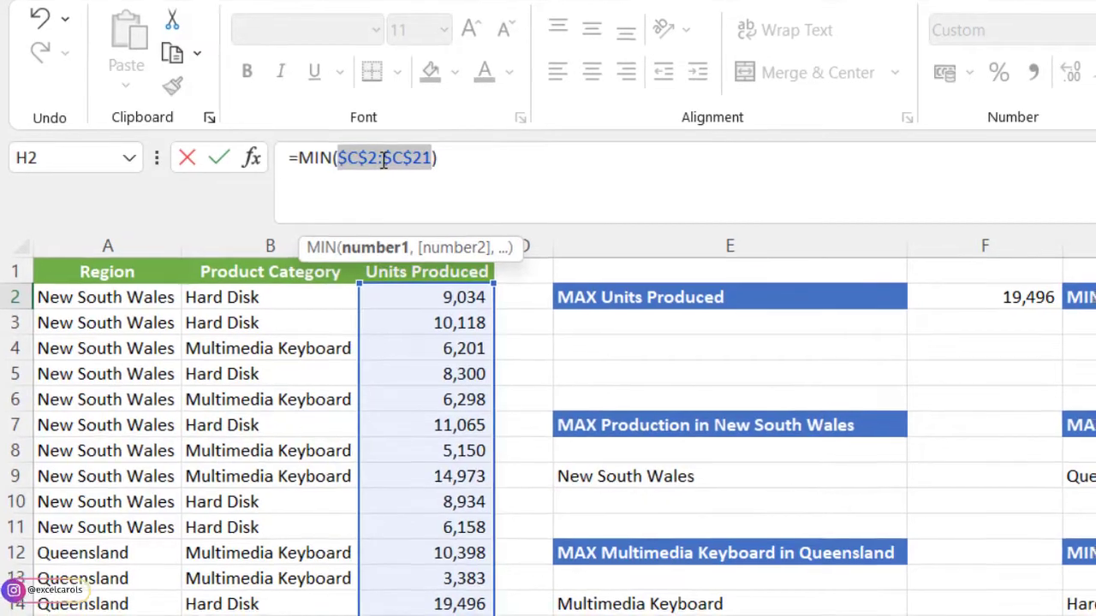
pyautogui.press('Return')
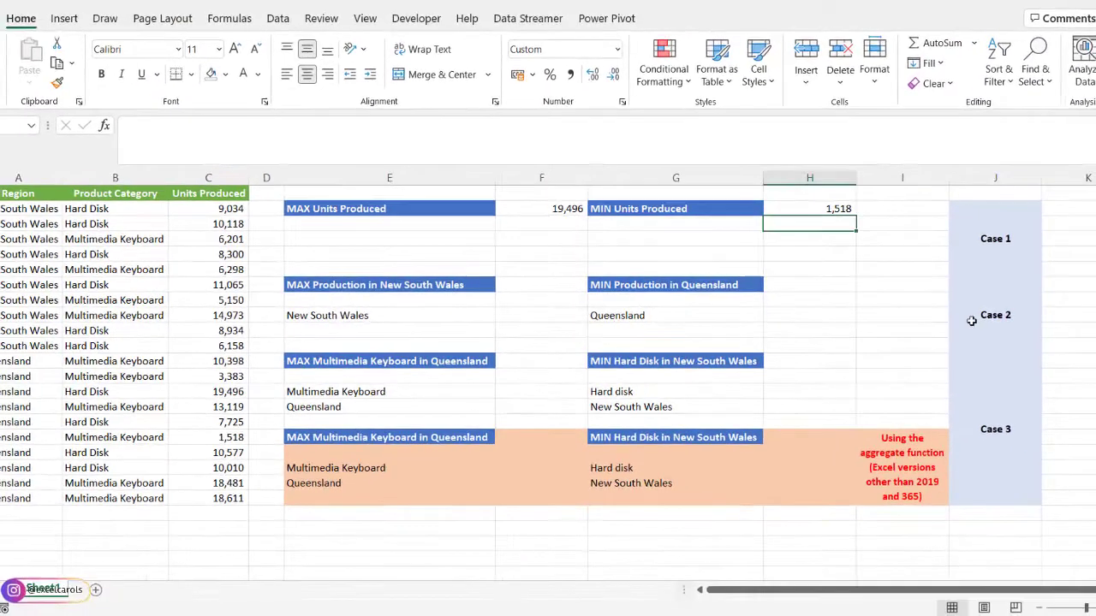
pyautogui.click(969, 331)
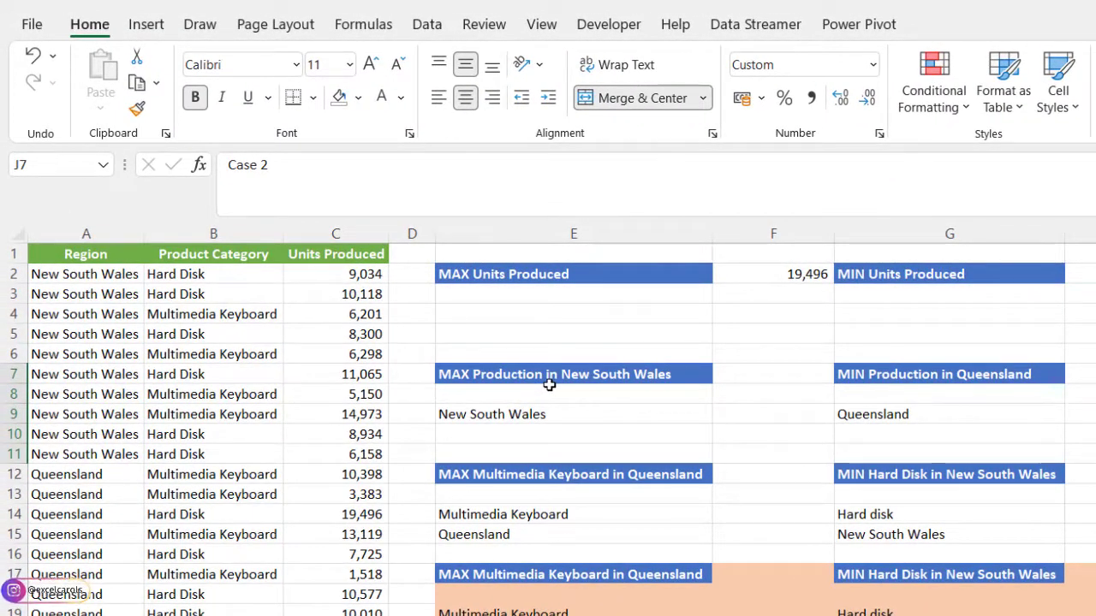
pyautogui.click(524, 413)
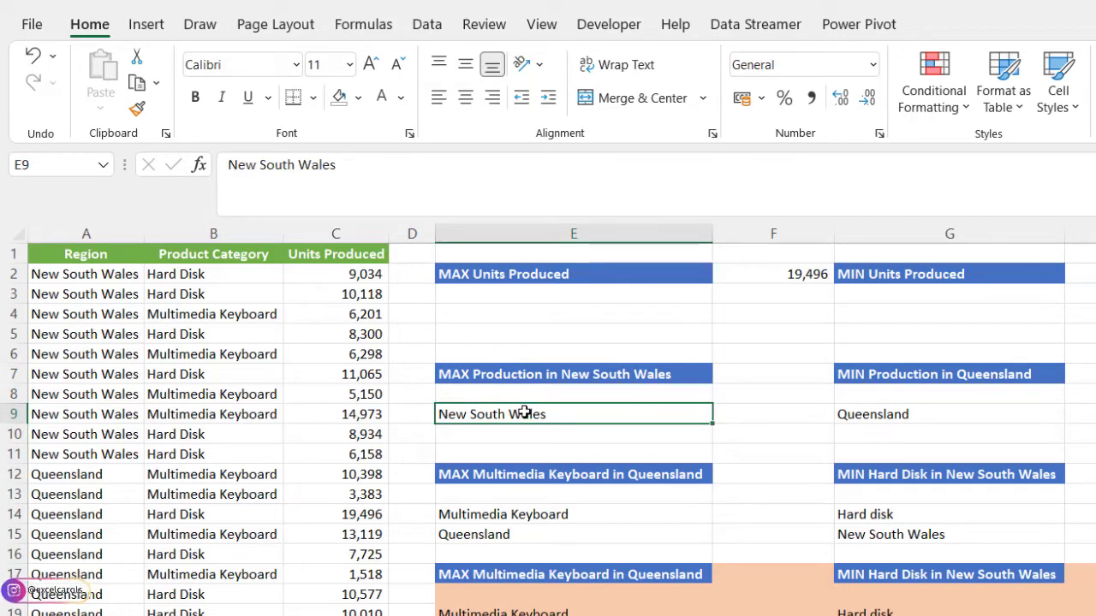
pyautogui.click(738, 380)
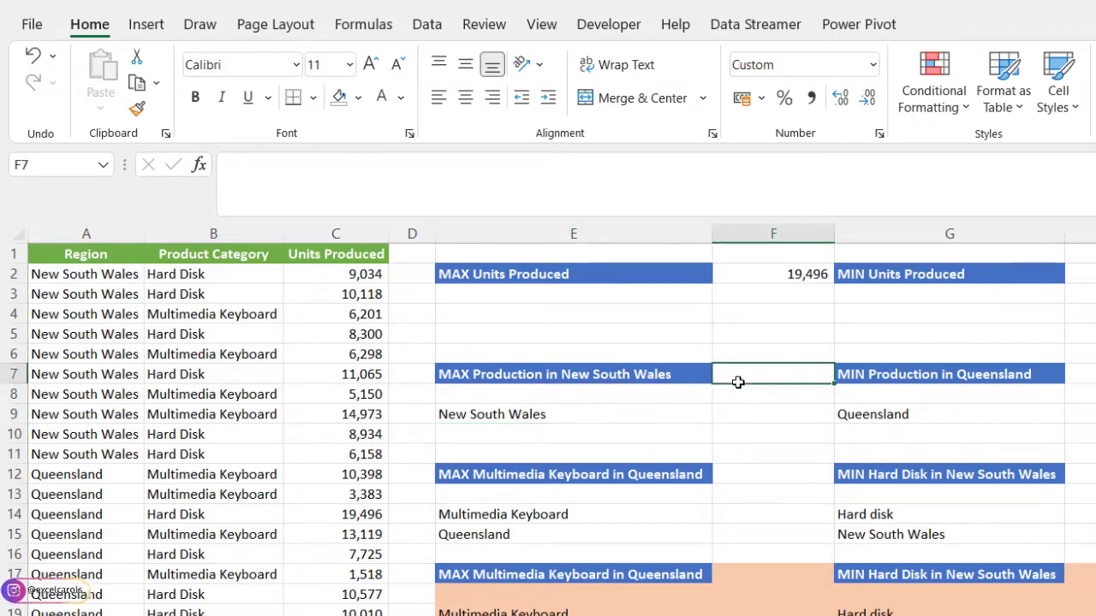
pyautogui.click(540, 413)
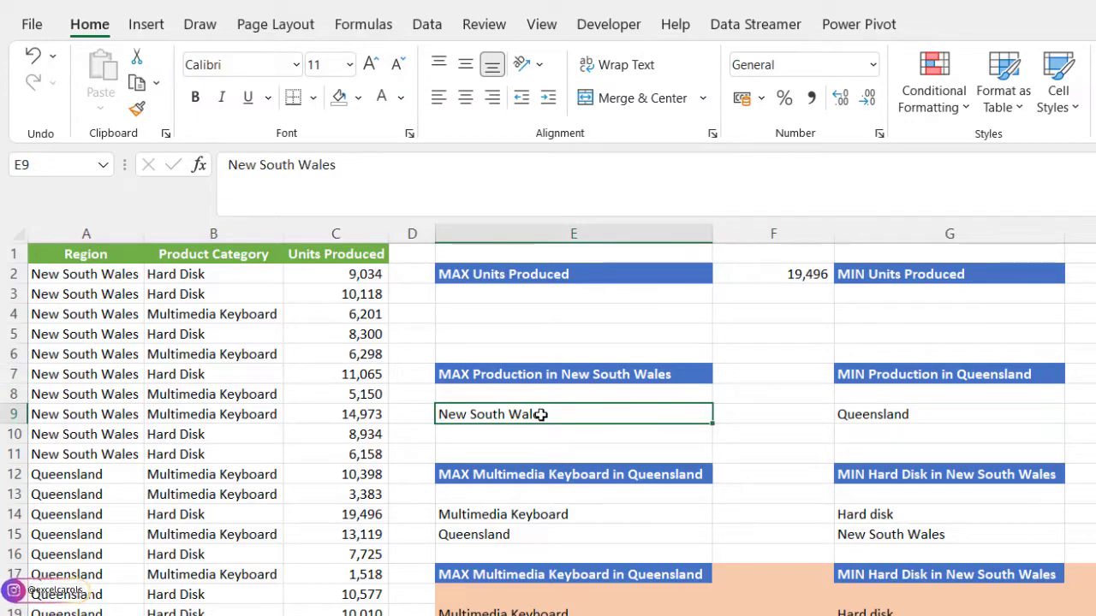
# - Start a MAXIFS formula in cell F7 with the Units Produced range C2:C21 as the max range
pyautogui.click(726, 375)
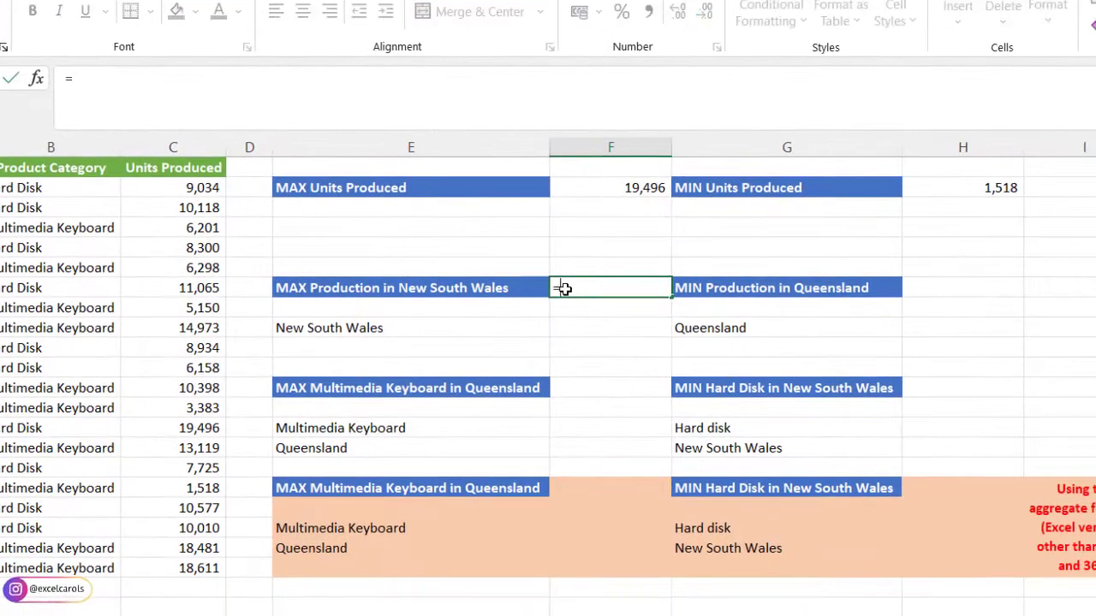
pyautogui.write('=m')
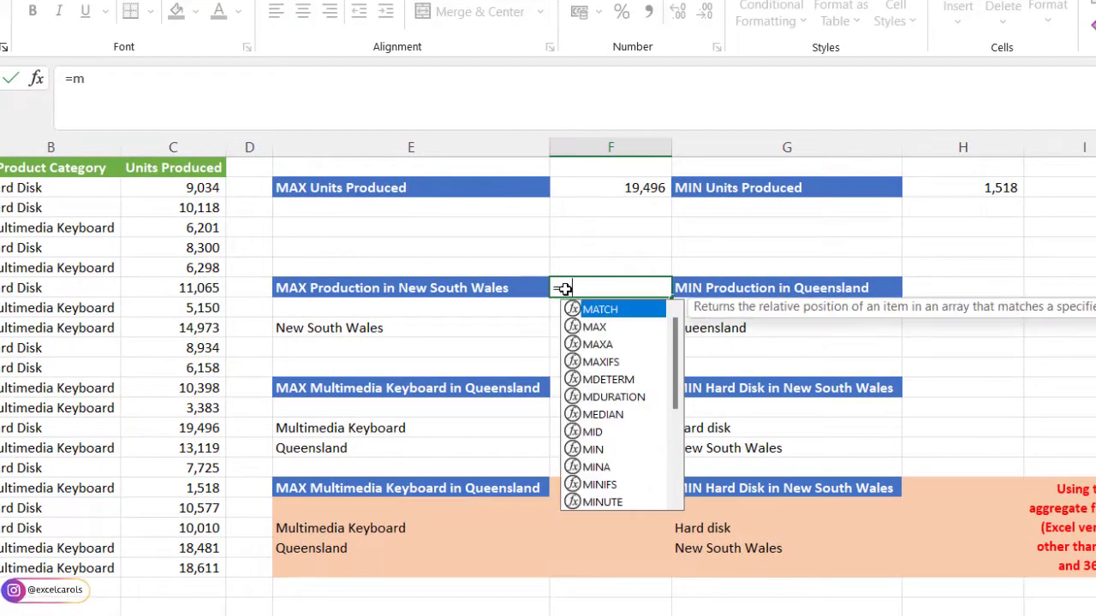
pyautogui.write('a')
pyautogui.press('Down')
pyautogui.press('Down')
pyautogui.press('Down')
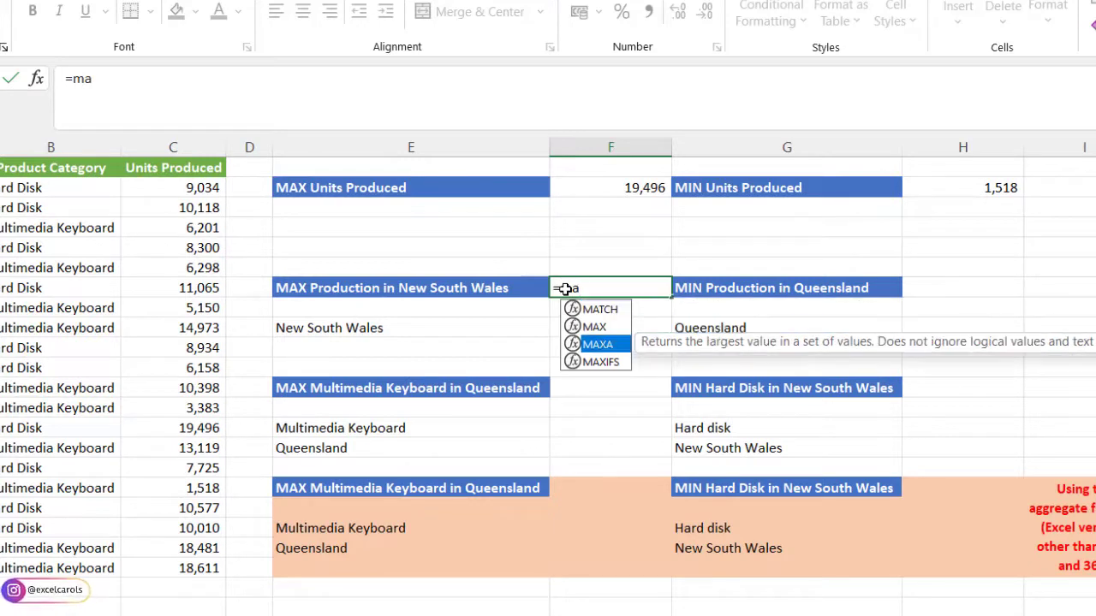
pyautogui.press('Tab')
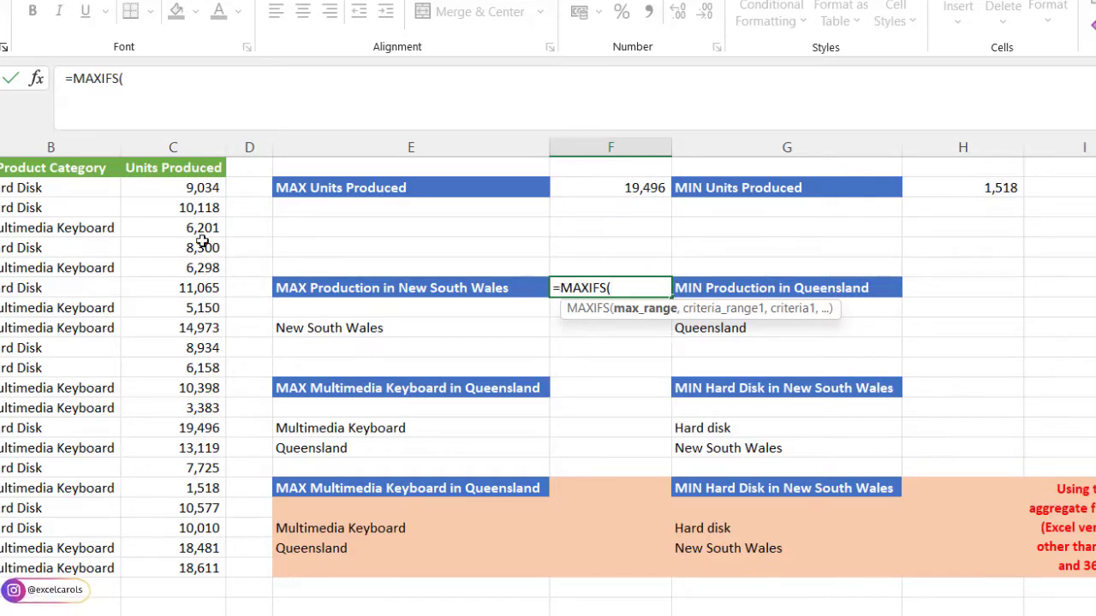
pyautogui.moveTo(171, 189); pyautogui.dragTo(194, 580)
pyautogui.write(',')
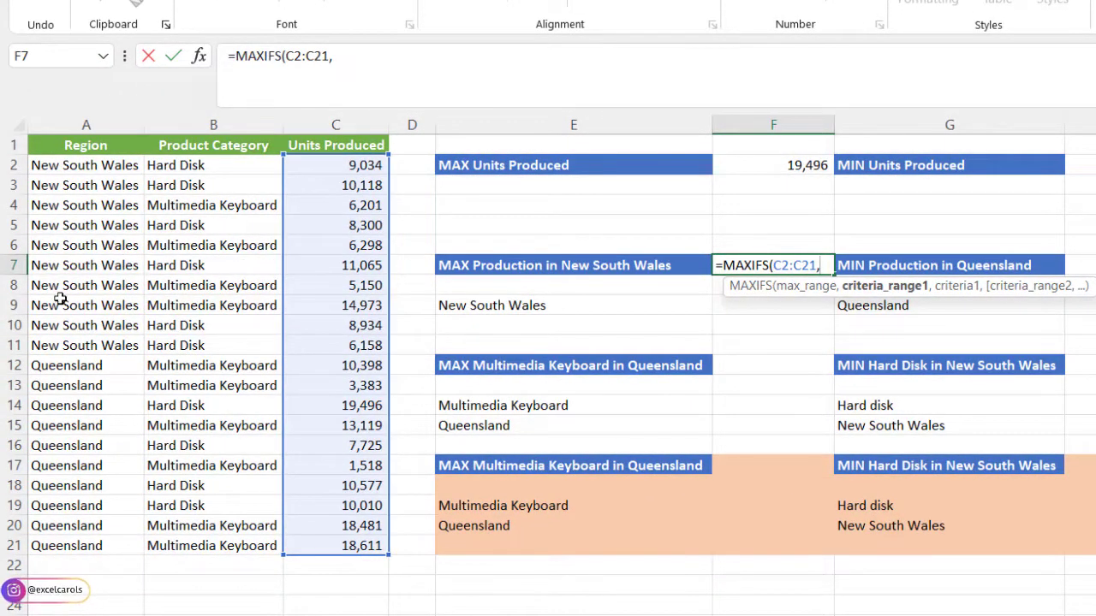
# - Add the Region range A2:A21 as the criteria range and E9 as the criterion, and close the MAXIFS formula
pyautogui.moveTo(78, 164); pyautogui.dragTo(86, 548)
pyautogui.write(',')
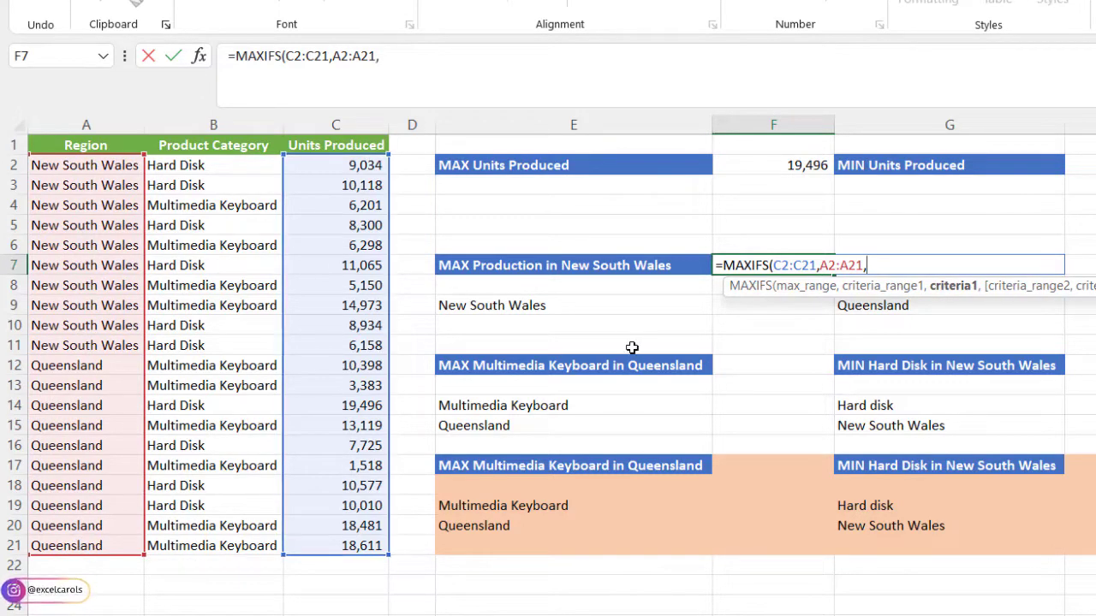
pyautogui.click(535, 306)
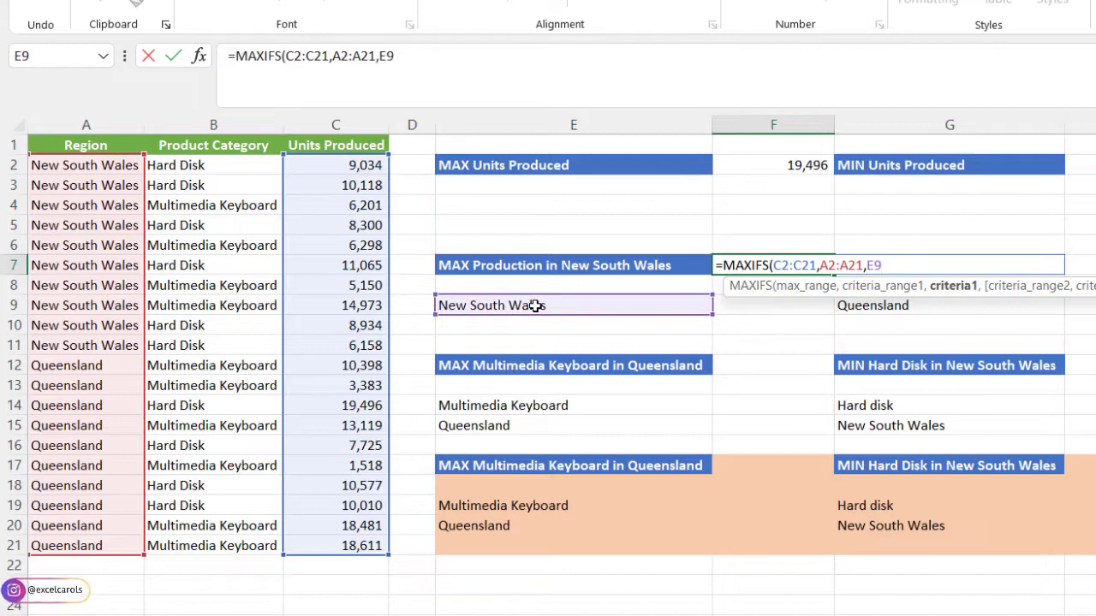
pyautogui.write(')')
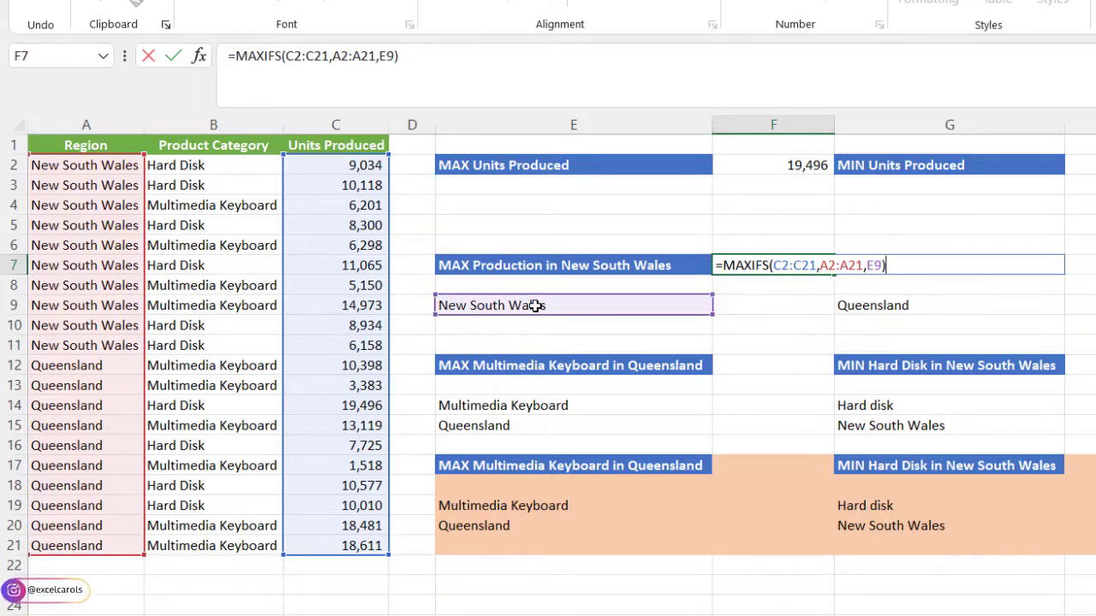
# - Make the C2:C21 and A2:A21 ranges in the F7 MAXIFS formula absolute and commit the formula
pyautogui.moveTo(288, 56); pyautogui.dragTo(328, 60)
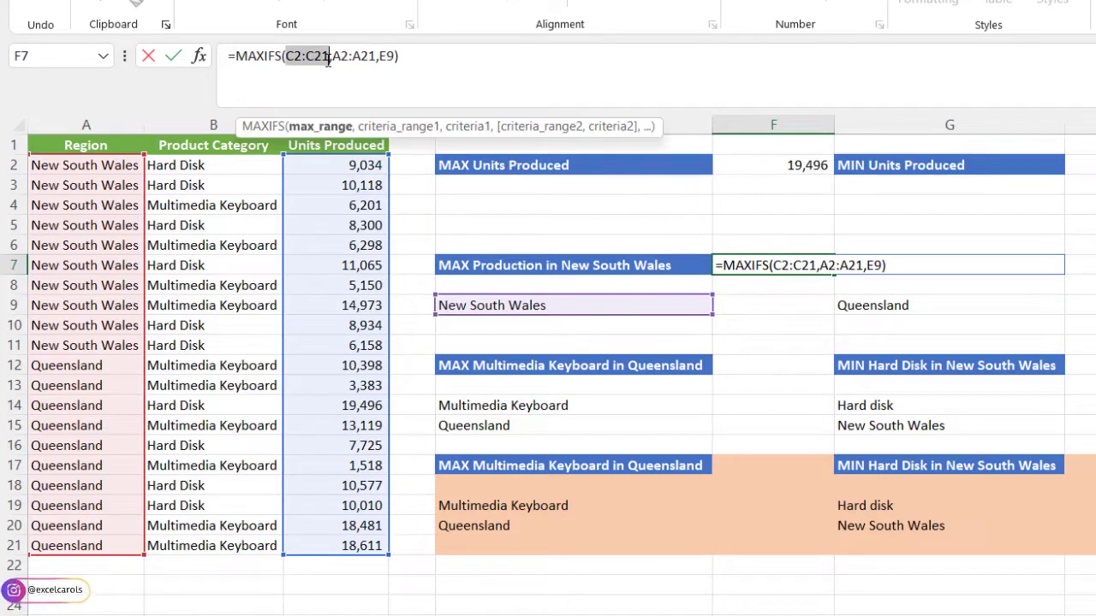
pyautogui.press('F4')
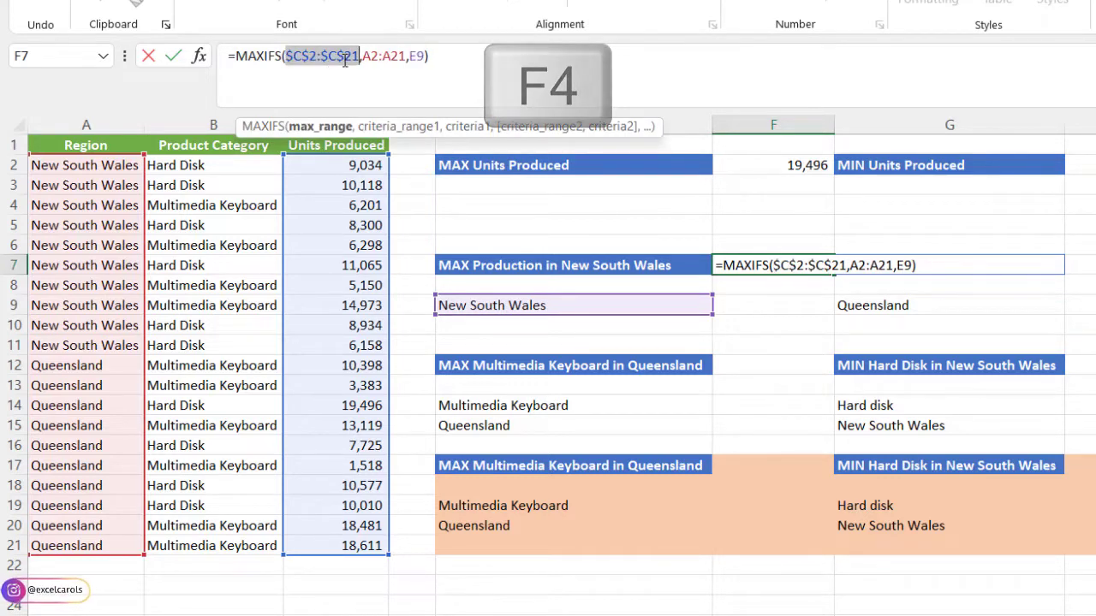
pyautogui.click(363, 55)
pyautogui.moveTo(363, 55); pyautogui.dragTo(404, 55)
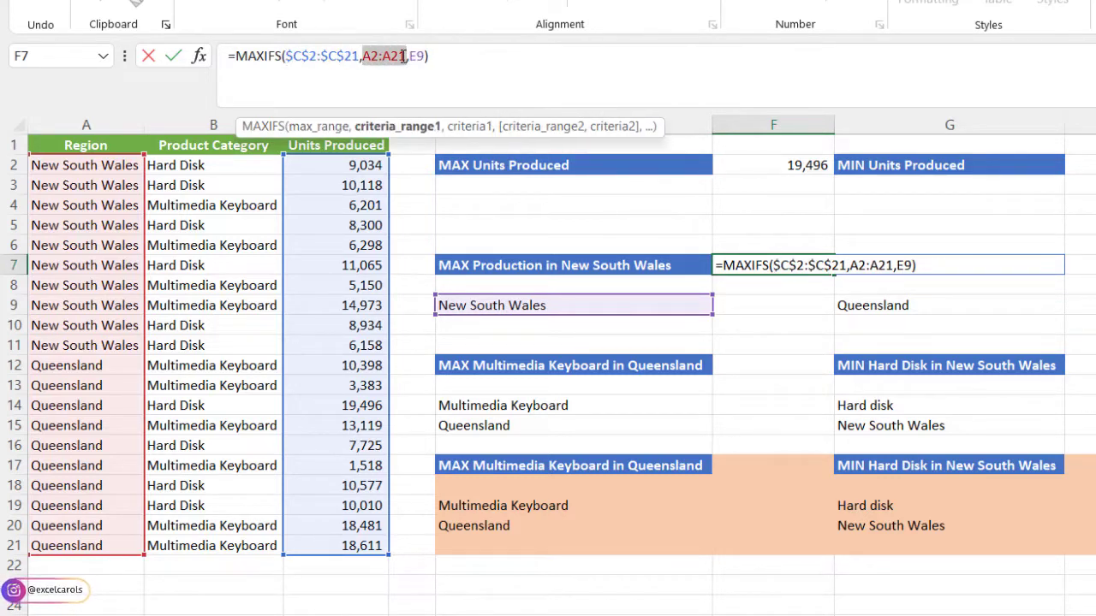
pyautogui.press('F4')
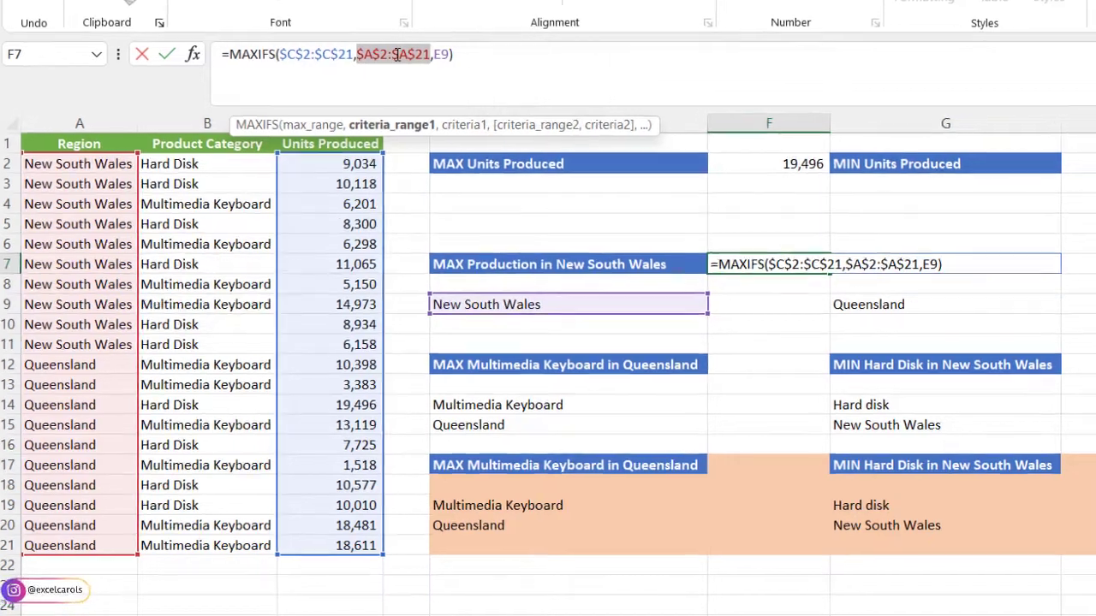
pyautogui.press('Return')
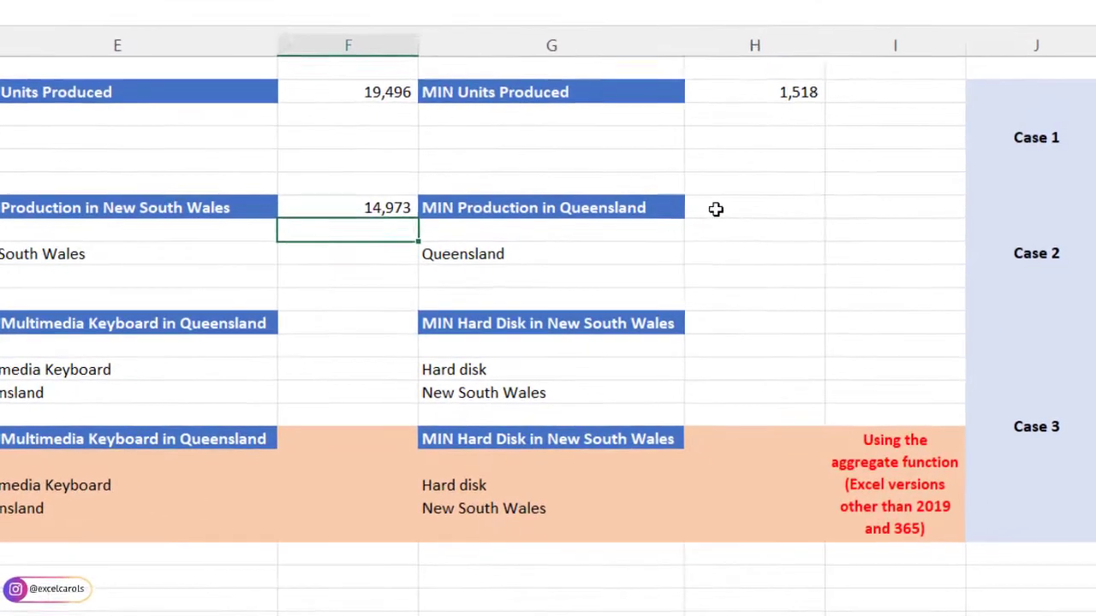
# - Start a MINIFS formula in cell H7 with the Units Produced range C2:C21 as the min range
pyautogui.click(941, 325)
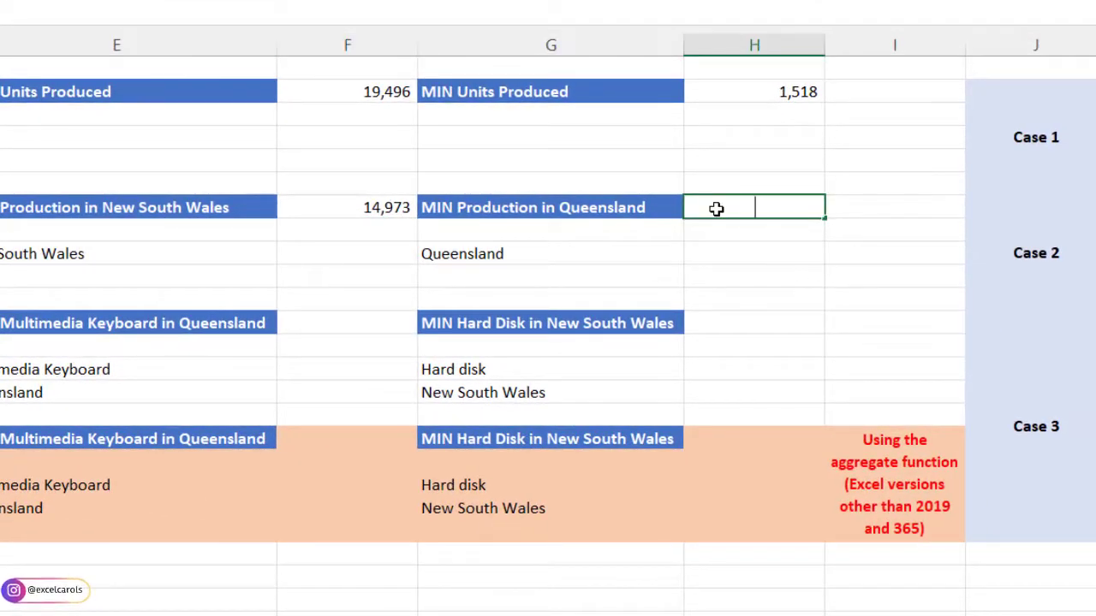
pyautogui.write('=min')
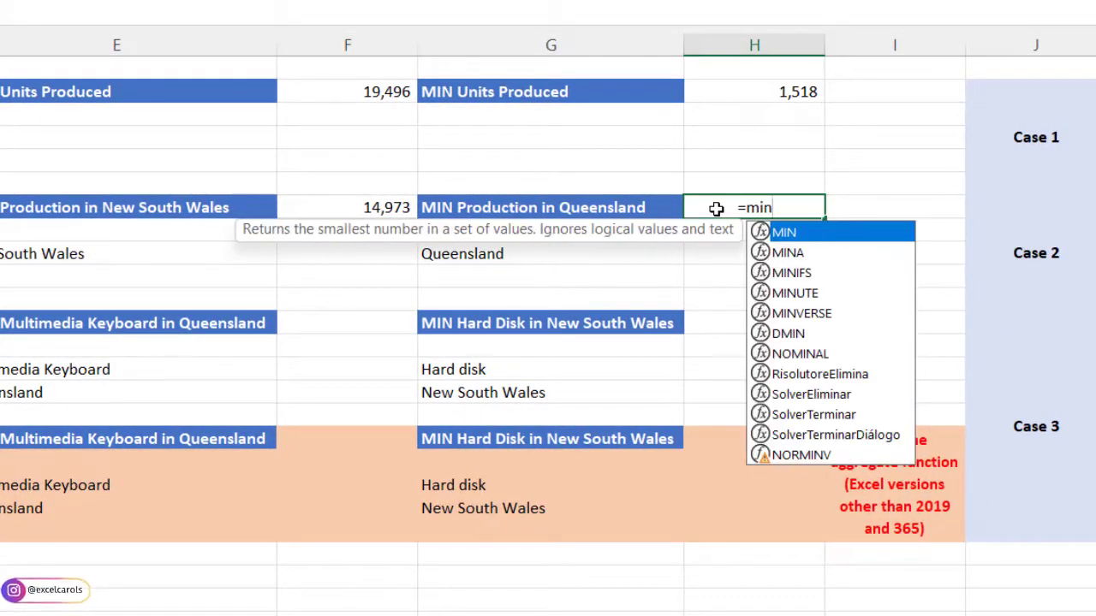
pyautogui.write('if')
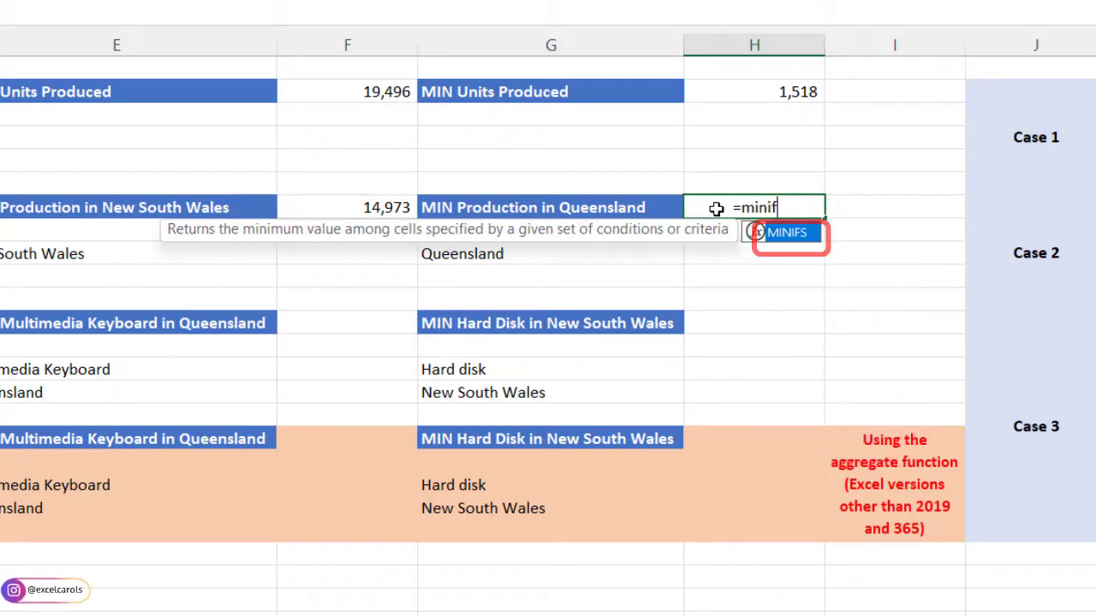
pyautogui.press('Tab')
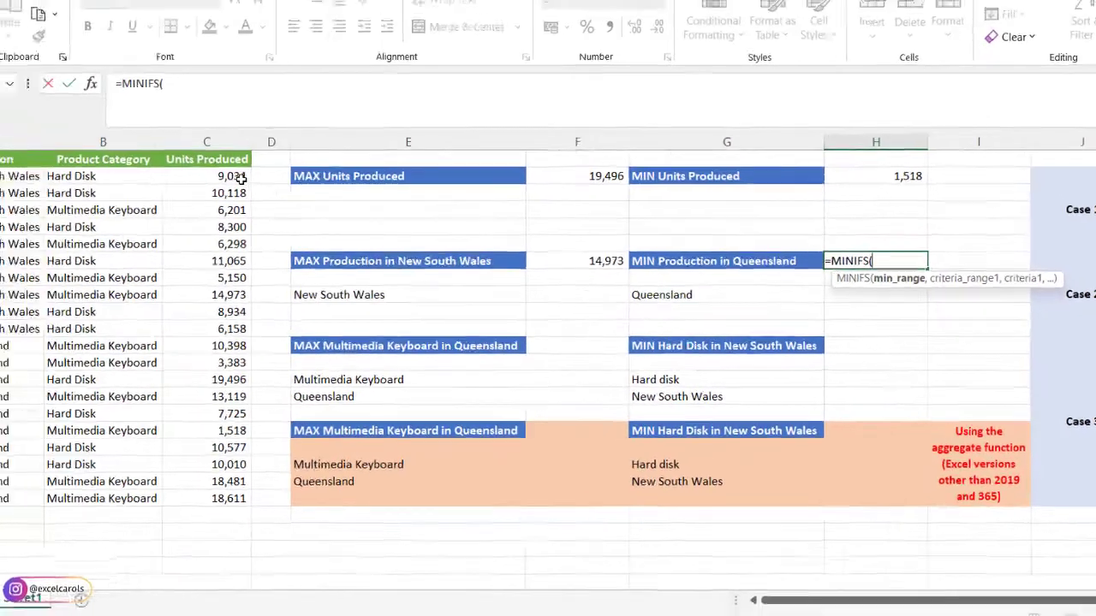
pyautogui.moveTo(287, 189); pyautogui.dragTo(303, 493)
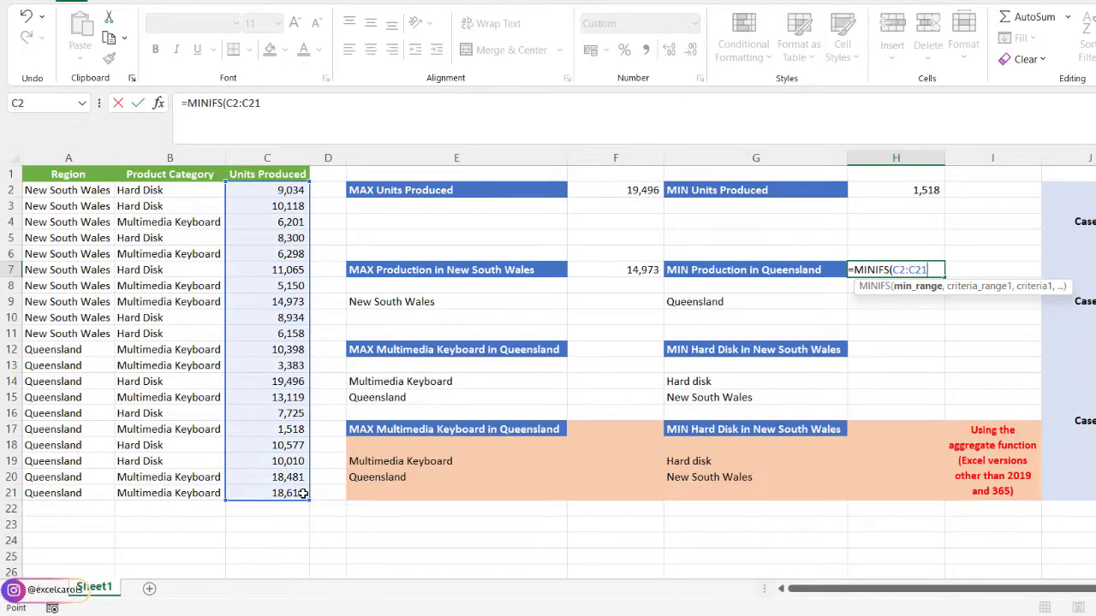
pyautogui.write(',')
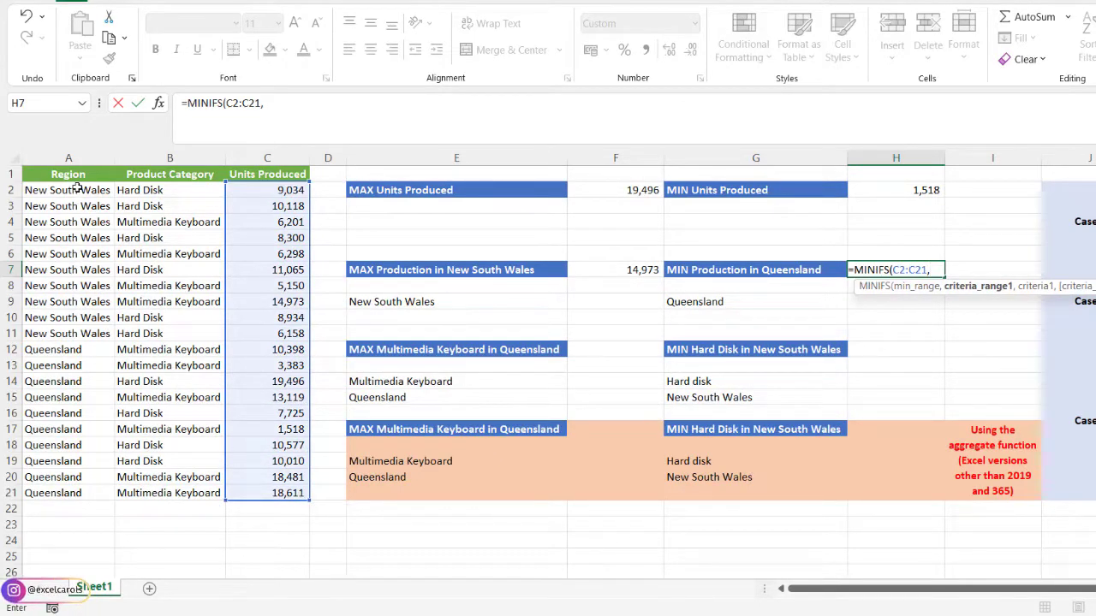
# - Add the Region range A2:A21 as the criteria range and G9 as the criterion in the H7 MINIFS formula
pyautogui.moveTo(77, 194); pyautogui.dragTo(72, 489)
pyautogui.write(',')
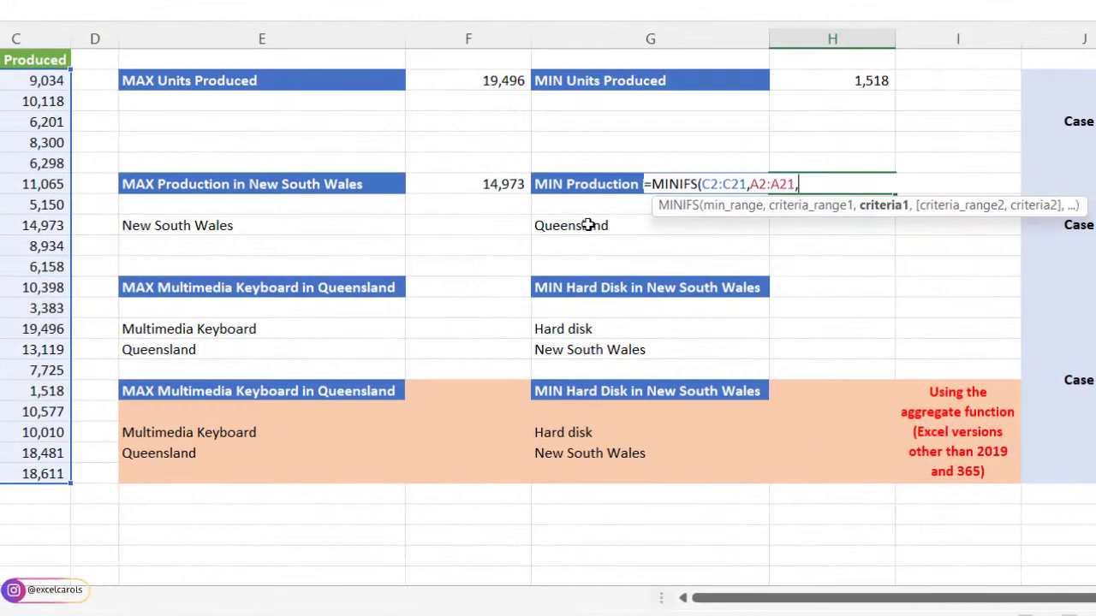
pyautogui.click(693, 297)
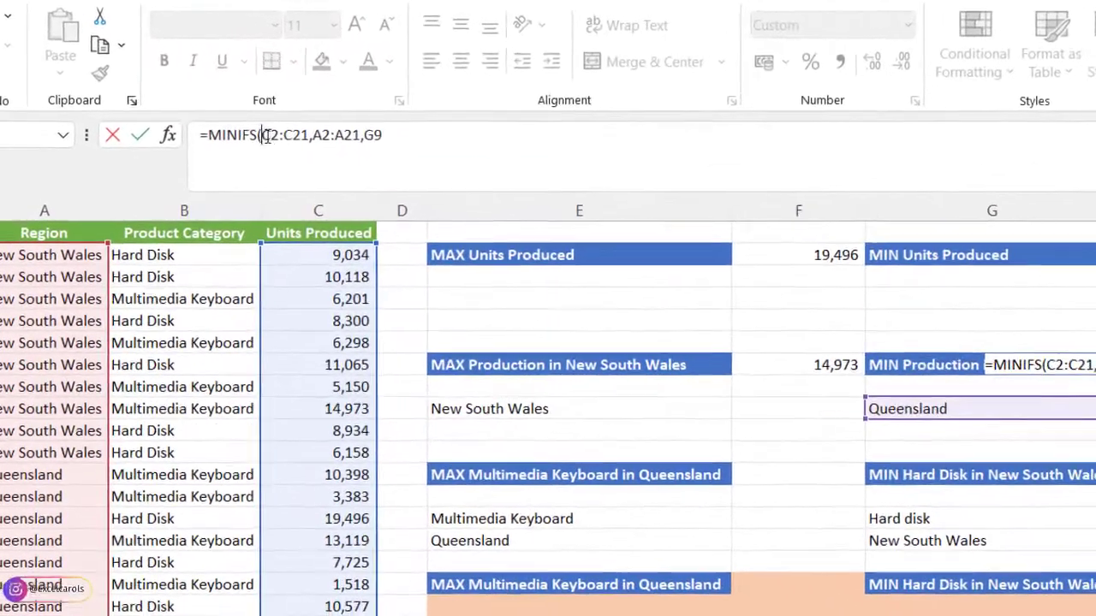
# - Make the C2:C21 and A2:A21 ranges in the H7 MINIFS formula absolute, then close and commit the formula
pyautogui.moveTo(144, 71); pyautogui.dragTo(172, 78)
pyautogui.moveTo(301, 146); pyautogui.dragTo(313, 146)
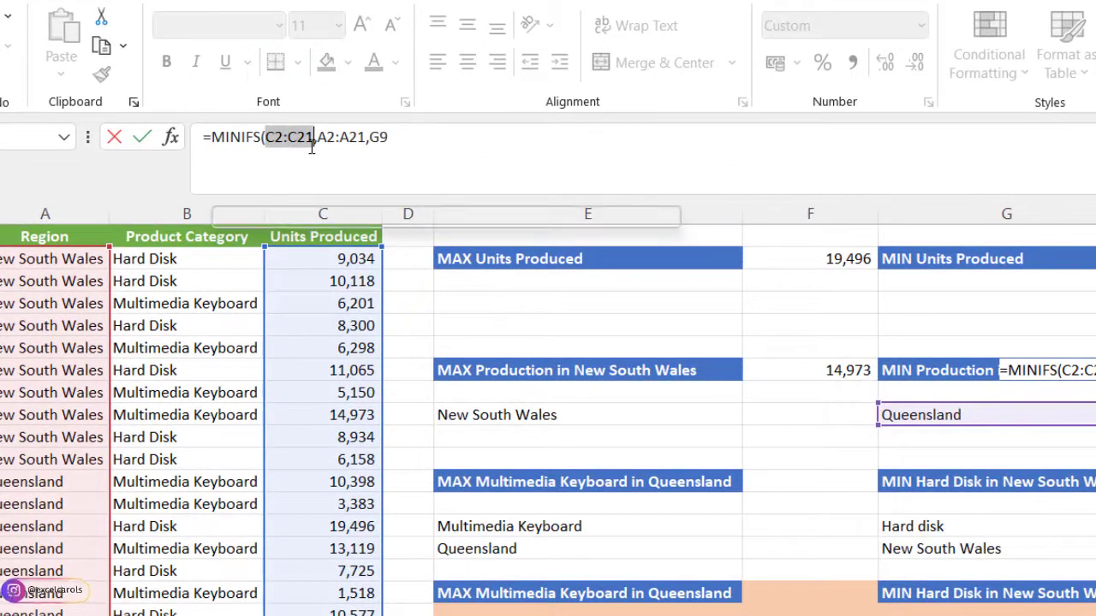
pyautogui.press('F4')
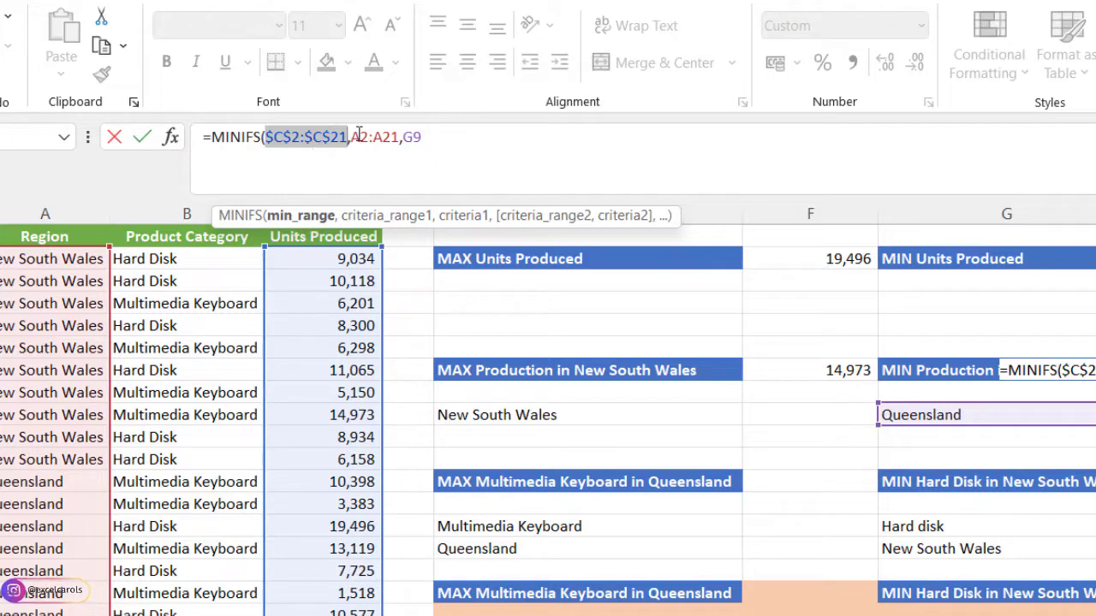
pyautogui.moveTo(351, 144); pyautogui.dragTo(396, 145)
pyautogui.press('F4')
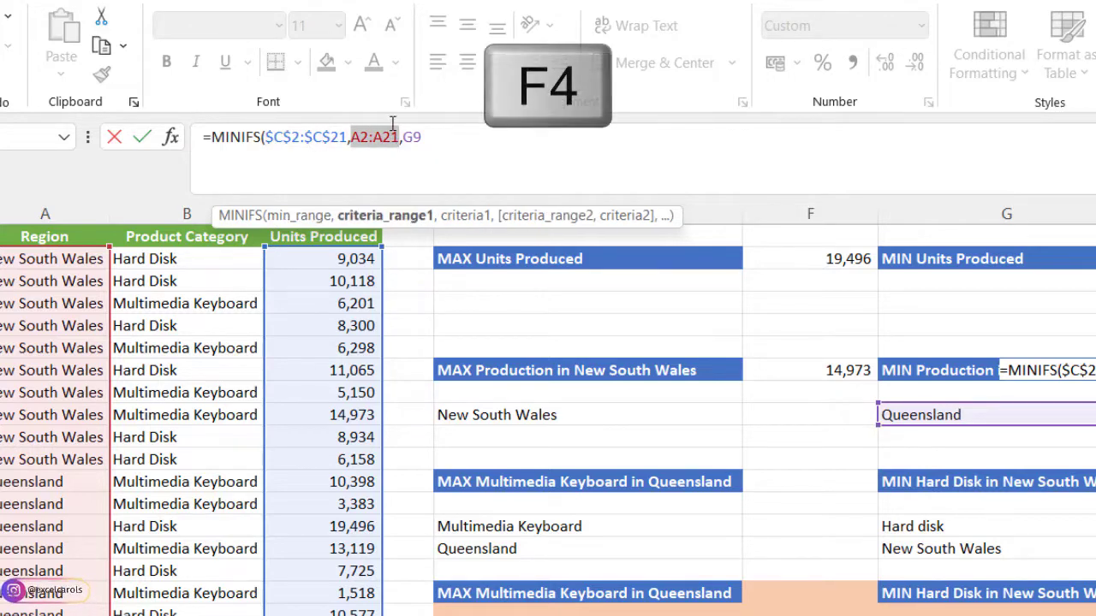
pyautogui.click(471, 129)
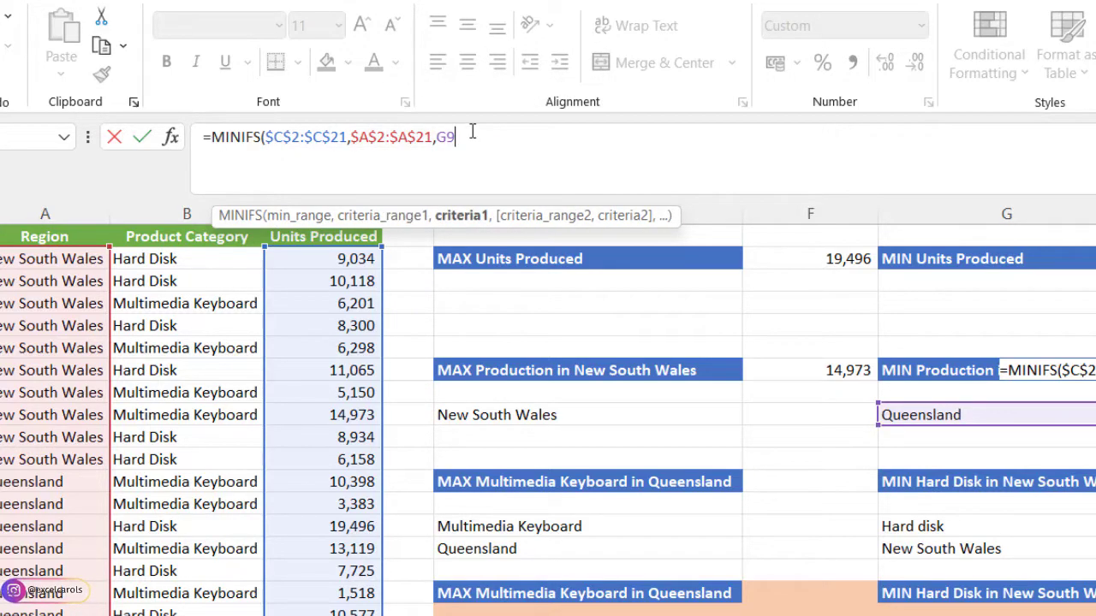
pyautogui.write(')')
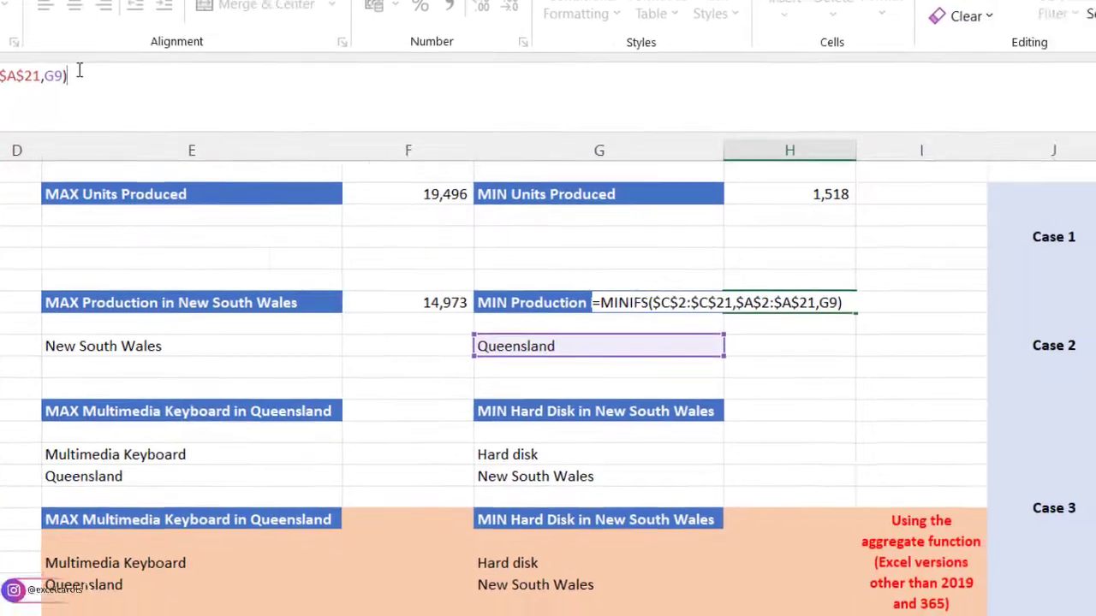
pyautogui.press('Return')
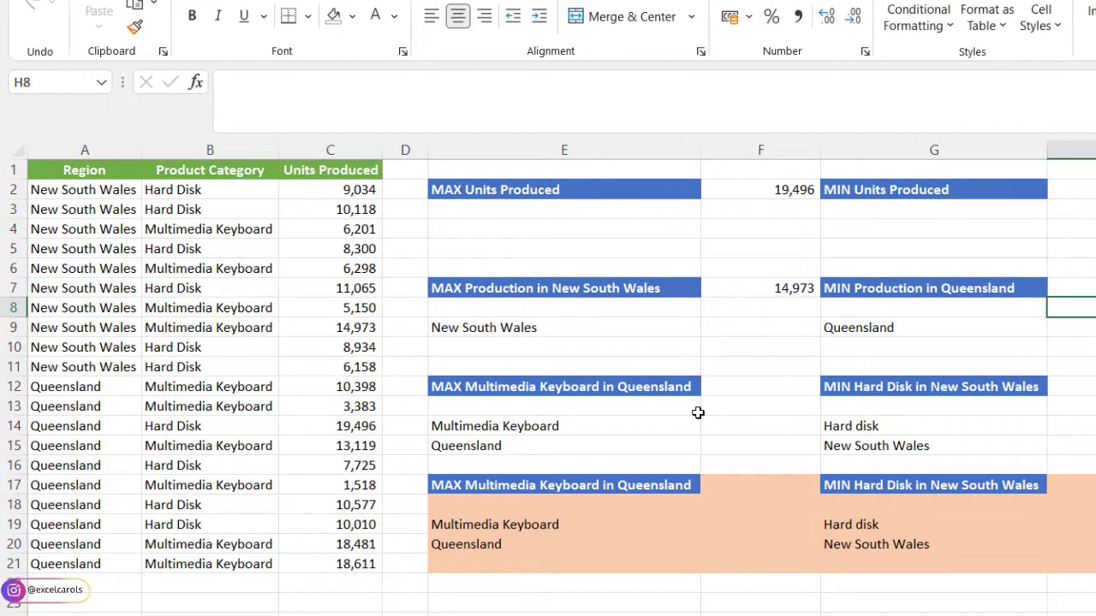
# - Start a MAXIFS formula in cell F12 with the Units Produced range C2:C21 as the max range
pyautogui.click(560, 429)
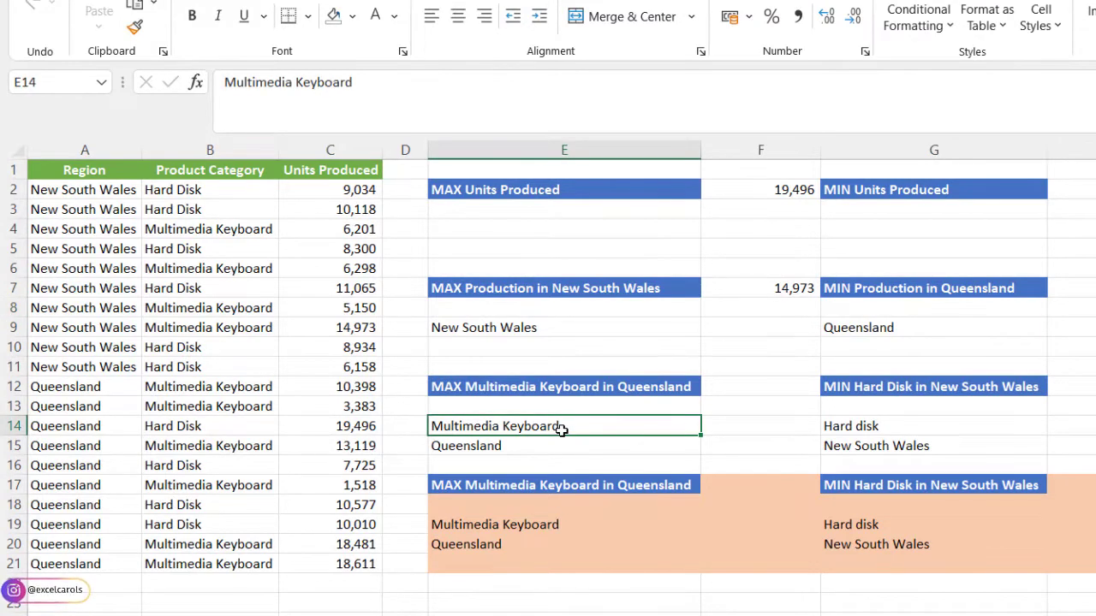
pyautogui.click(552, 448)
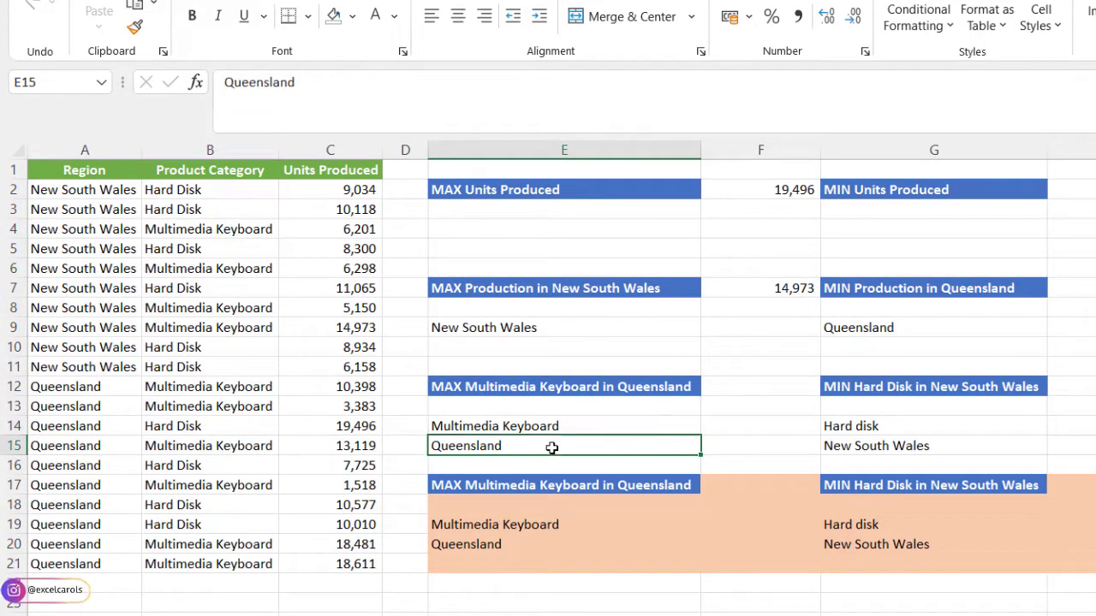
pyautogui.click(721, 390)
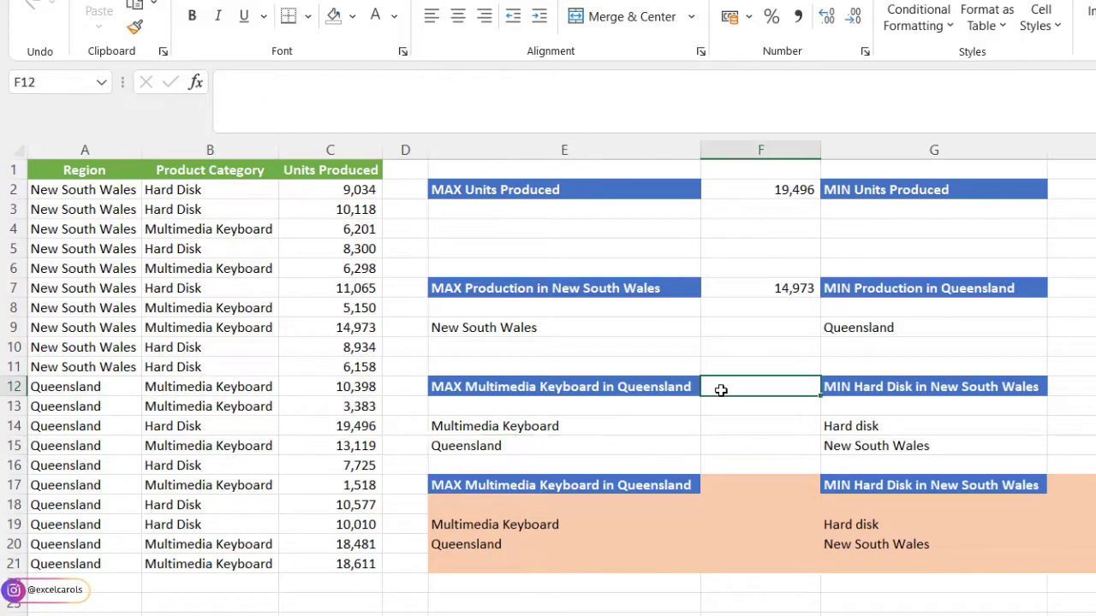
pyautogui.write('=max')
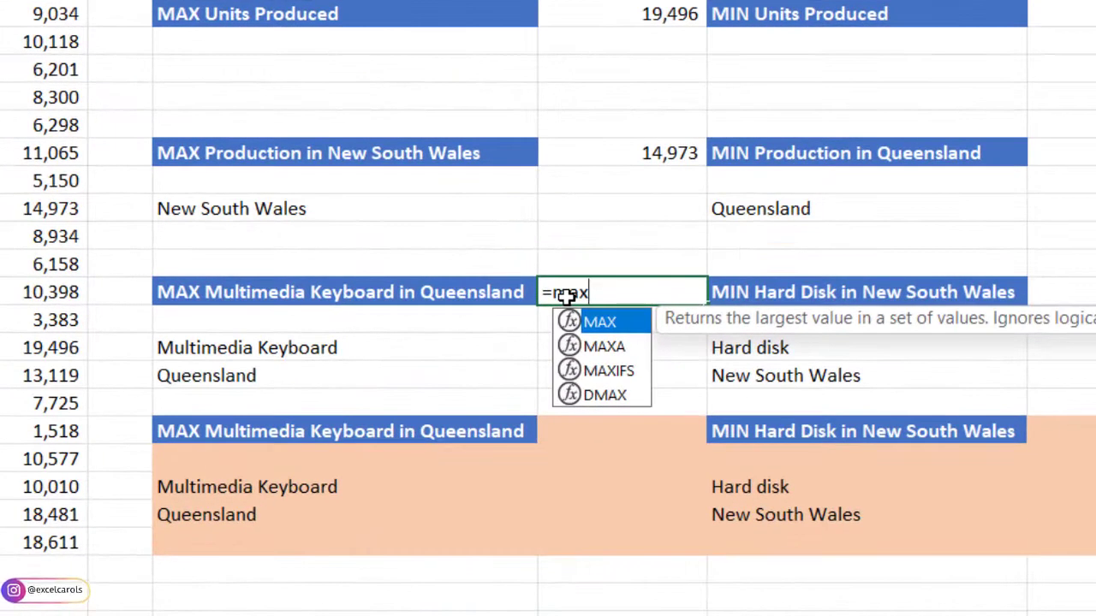
pyautogui.press('Down')
pyautogui.press('Down')
pyautogui.press('Tab')
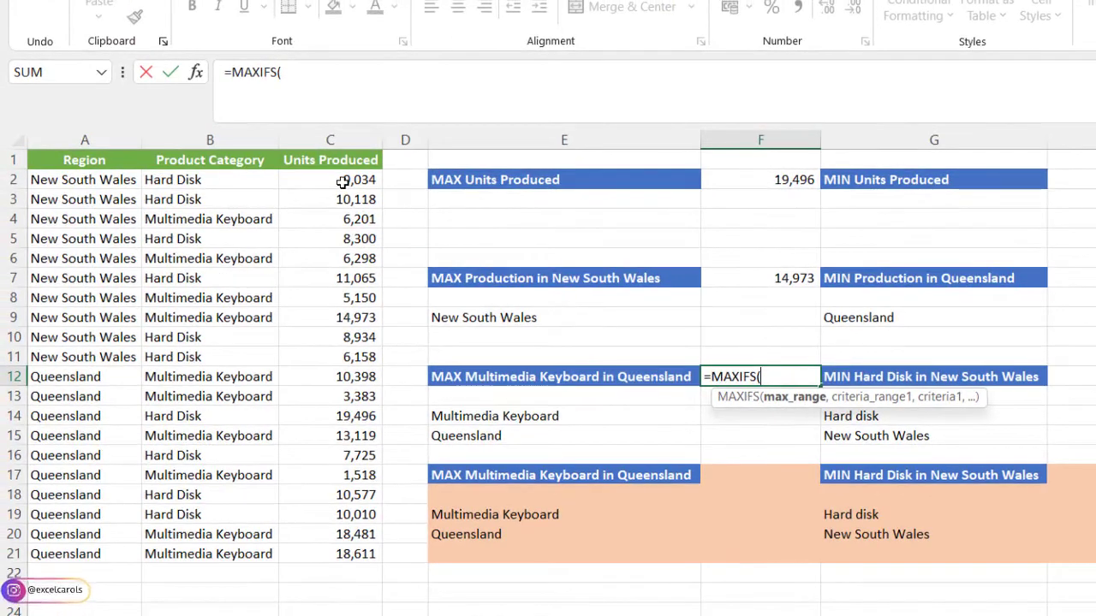
pyautogui.moveTo(229, 117); pyautogui.dragTo(244, 278)
pyautogui.moveTo(358, 321); pyautogui.dragTo(352, 552)
pyautogui.write(',')
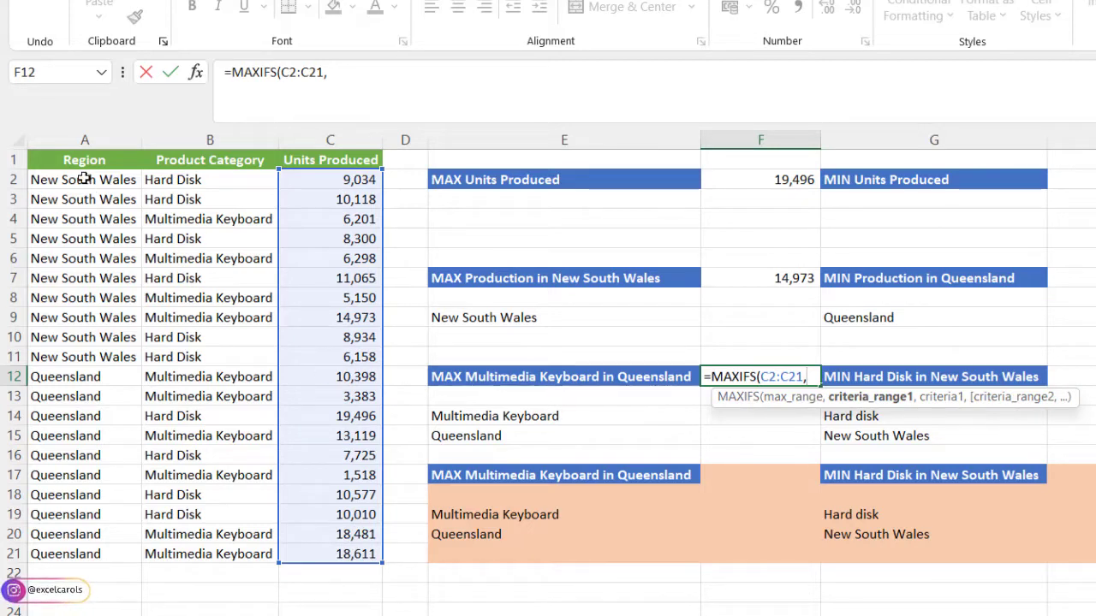
# - Add the Product Category range B2:B21 as the first criteria range and E14 as its criterion in the F12 formula
pyautogui.moveTo(180, 179); pyautogui.dragTo(201, 549)
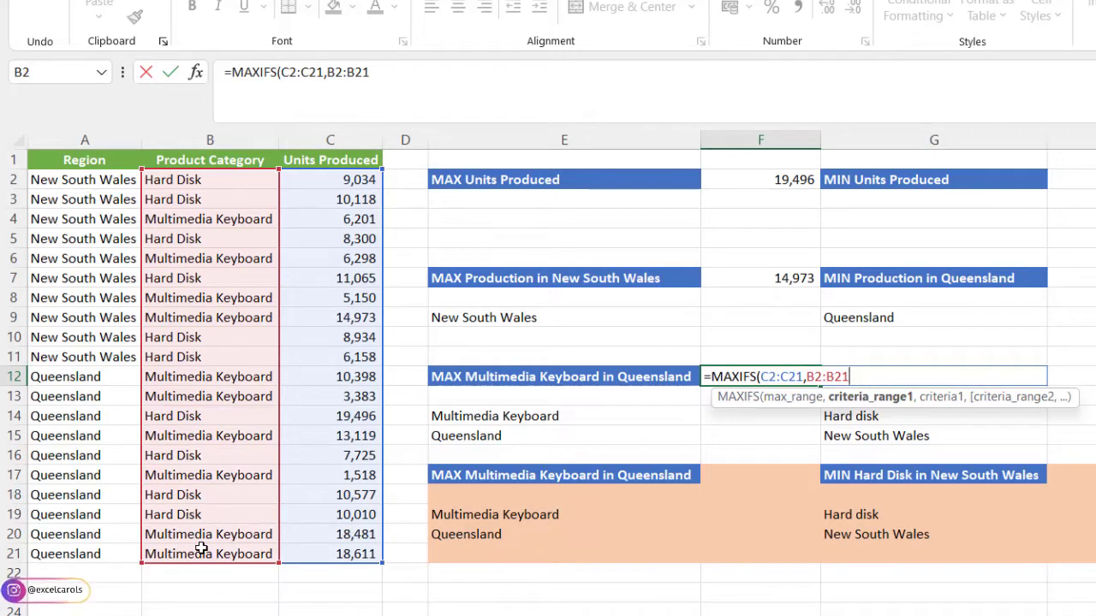
pyautogui.write(',')
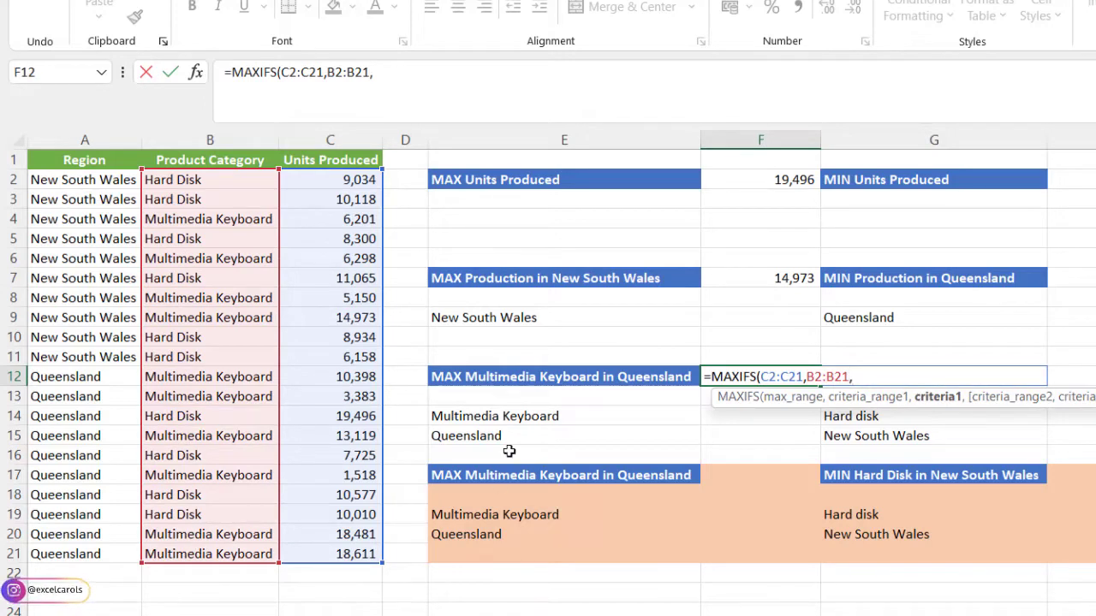
pyautogui.click(488, 416)
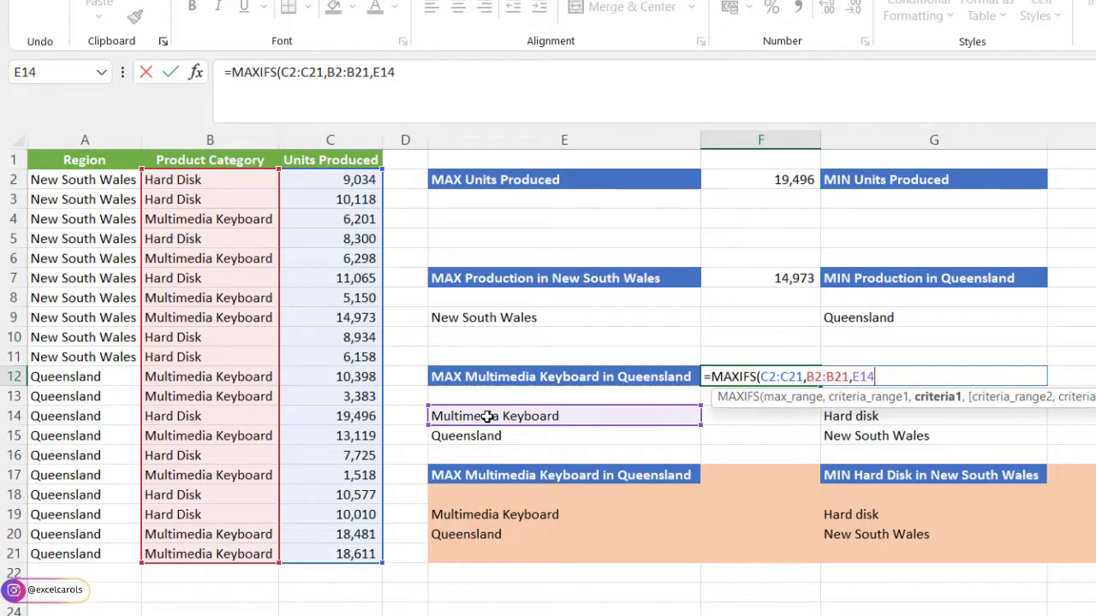
pyautogui.write(',')
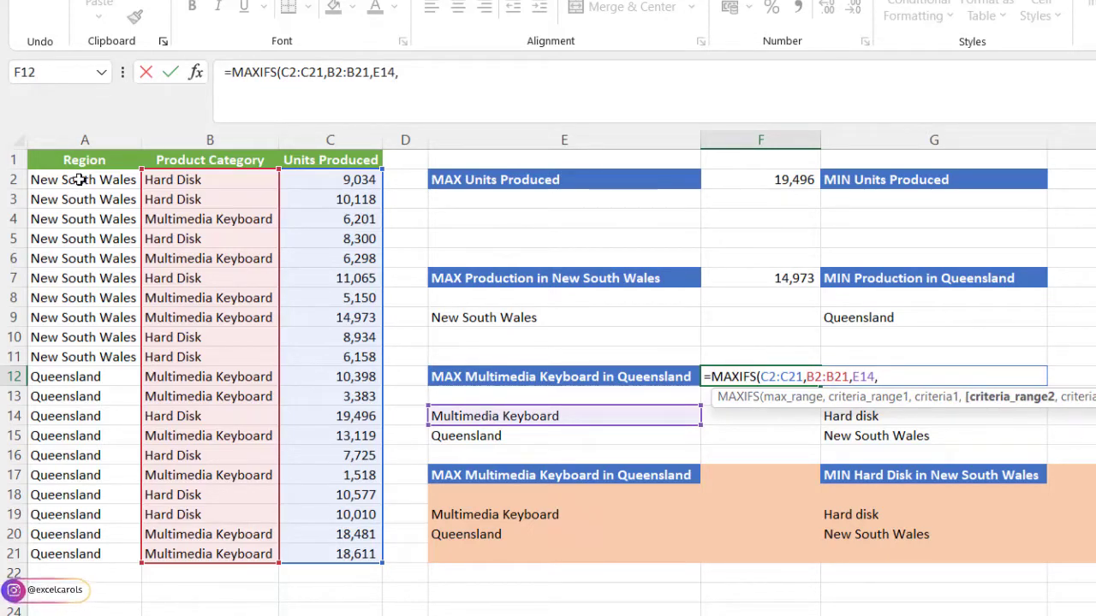
# - Add the Region range A2:A21 as the second criteria range with E15 as its criterion, and close the F12 MAXIFS formula
pyautogui.moveTo(80, 179); pyautogui.dragTo(103, 554)
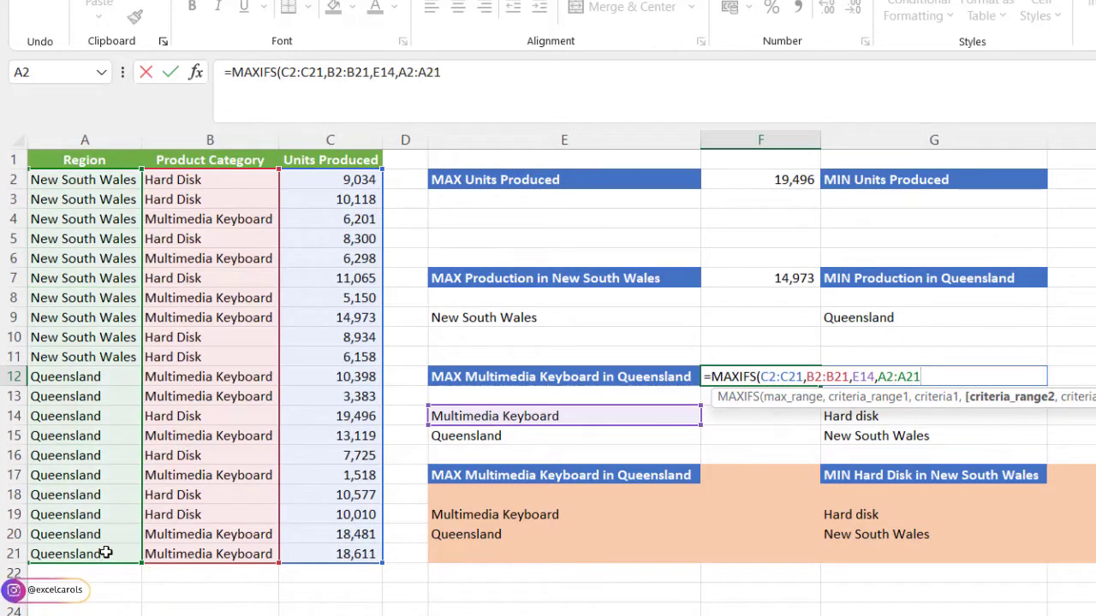
pyautogui.write(',')
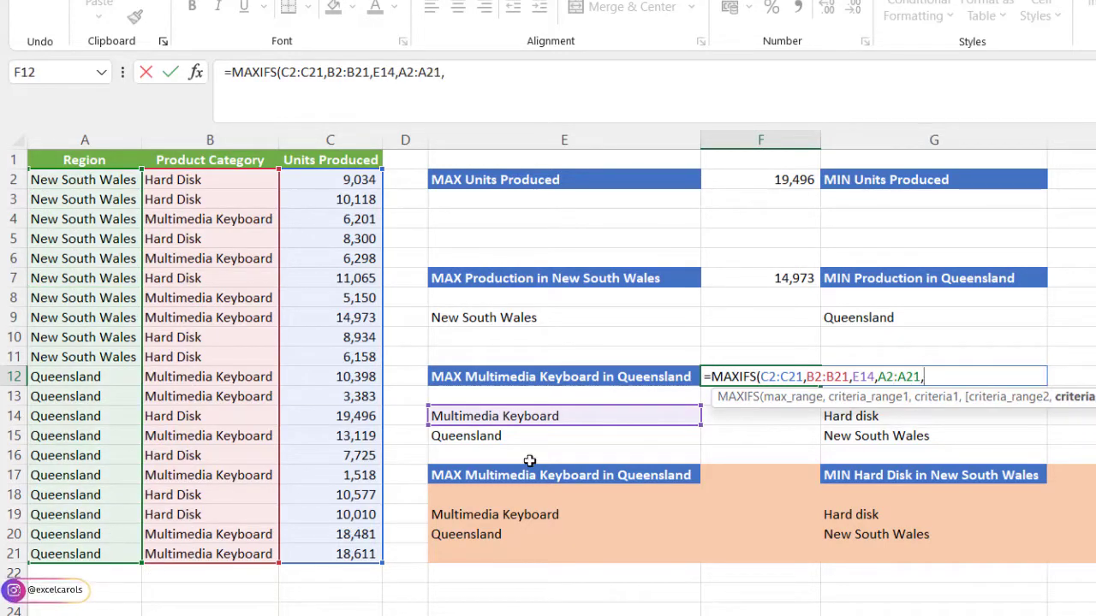
pyautogui.click(513, 436)
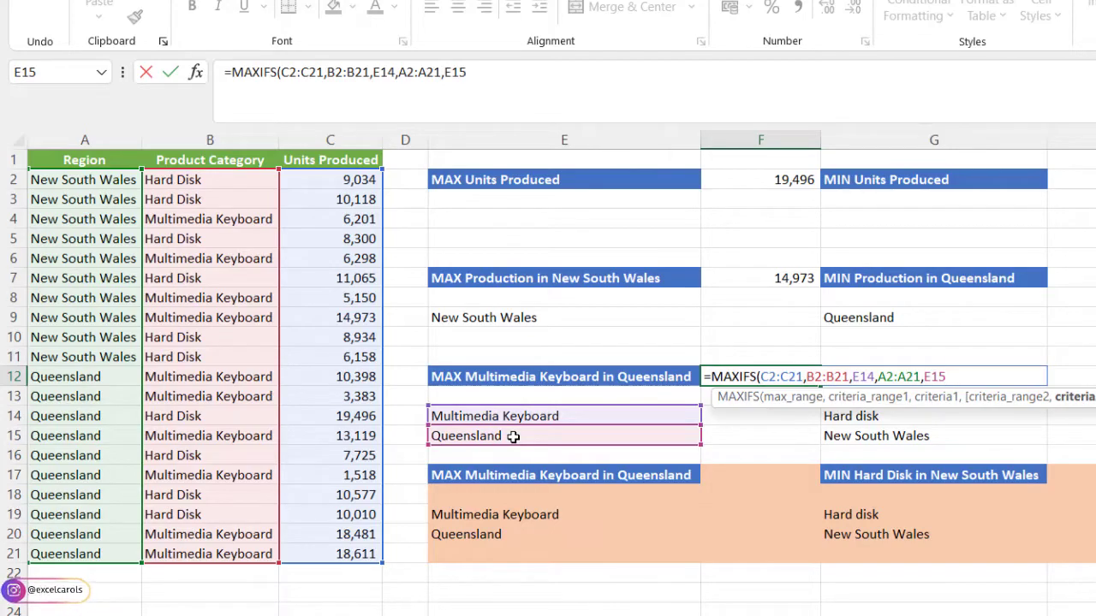
pyautogui.write(')')
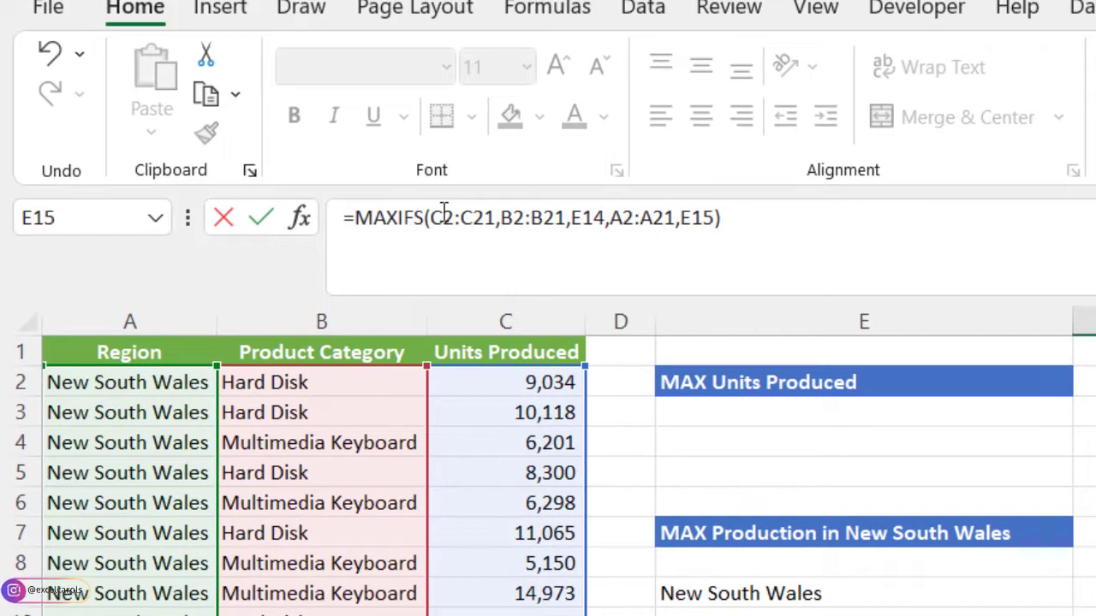
# - Make the C2:C21, B2:B21 and A2:A21 ranges in the F12 MAXIFS formula absolute and commit the formula
pyautogui.moveTo(430, 217); pyautogui.dragTo(494, 218)
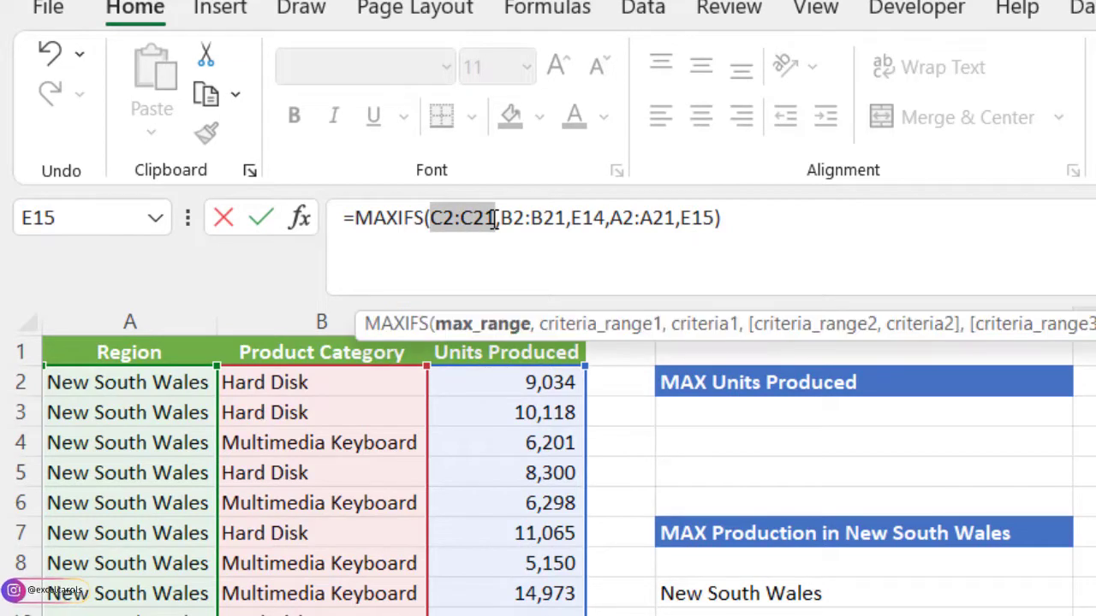
pyautogui.press('F4')
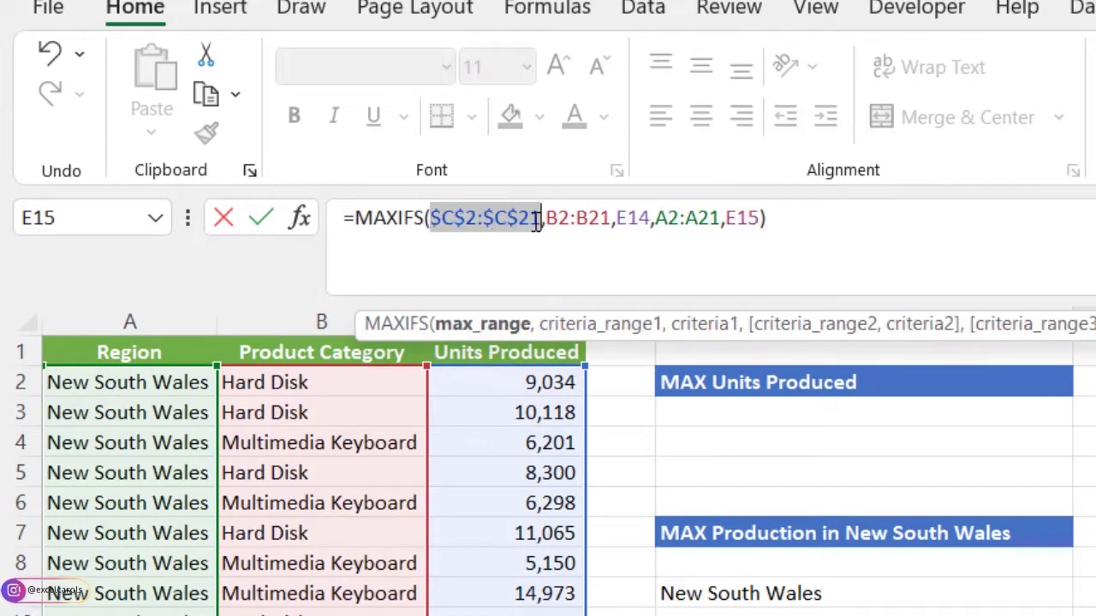
pyautogui.moveTo(548, 218); pyautogui.dragTo(612, 229)
pyautogui.press('F4')
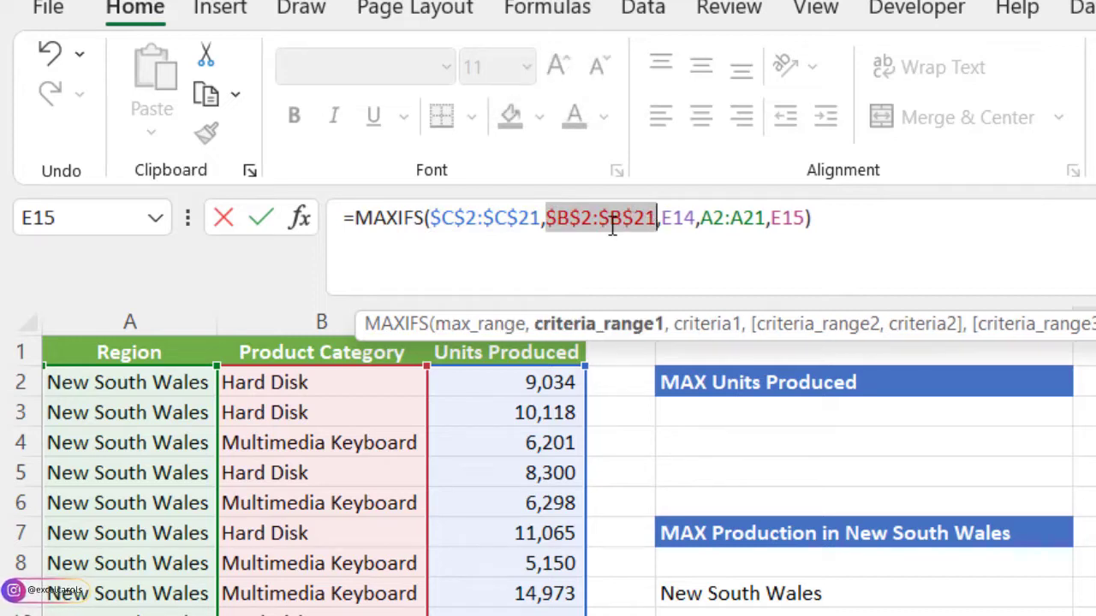
pyautogui.moveTo(700, 218); pyautogui.dragTo(766, 218)
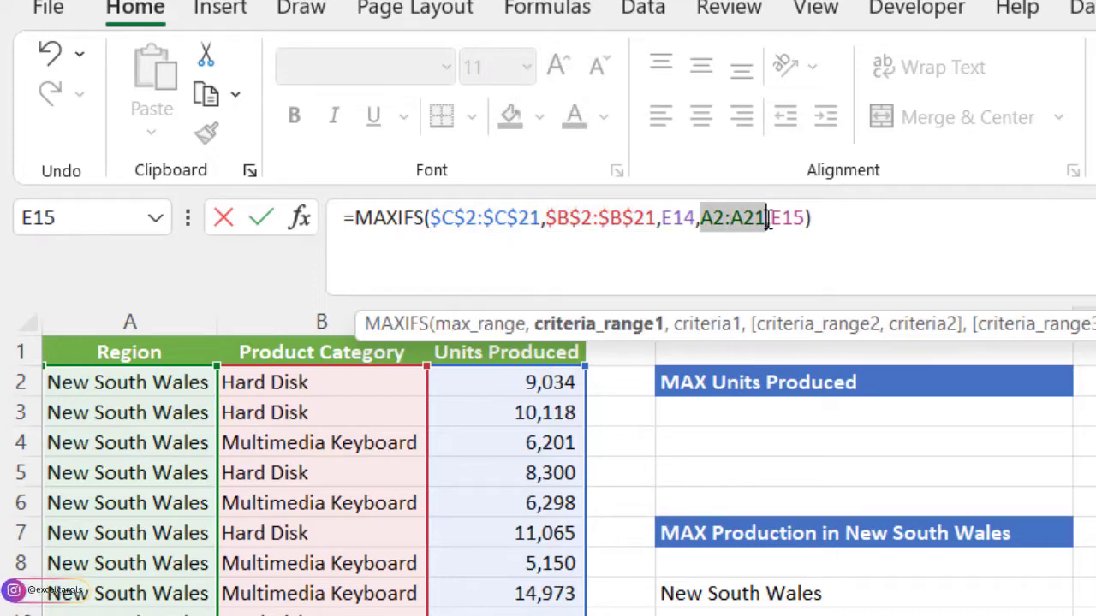
pyautogui.press('F4')
pyautogui.press('F4')
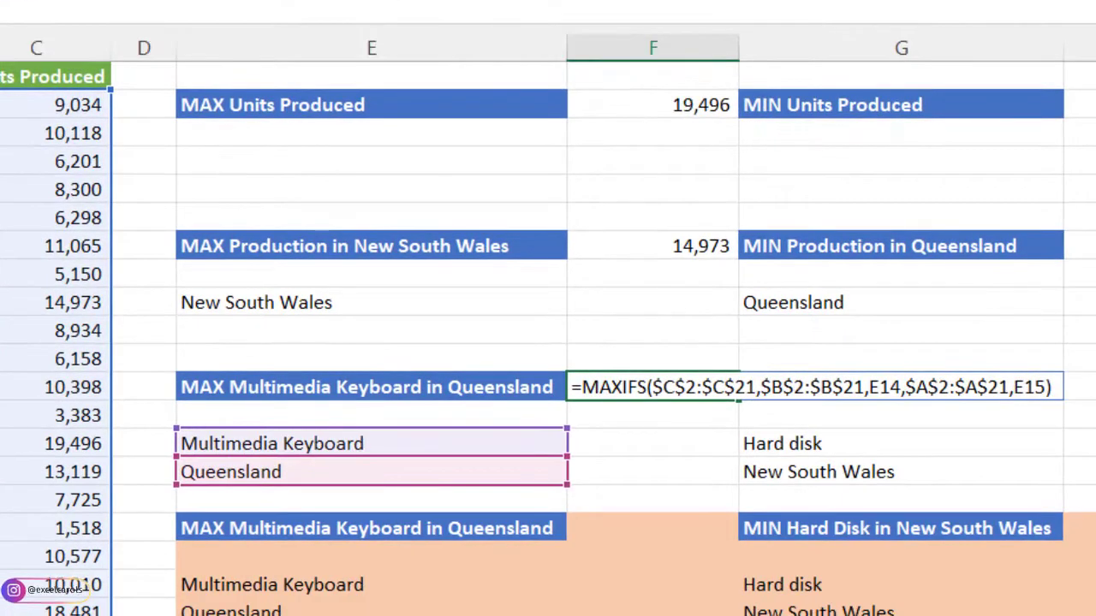
pyautogui.press('Return')
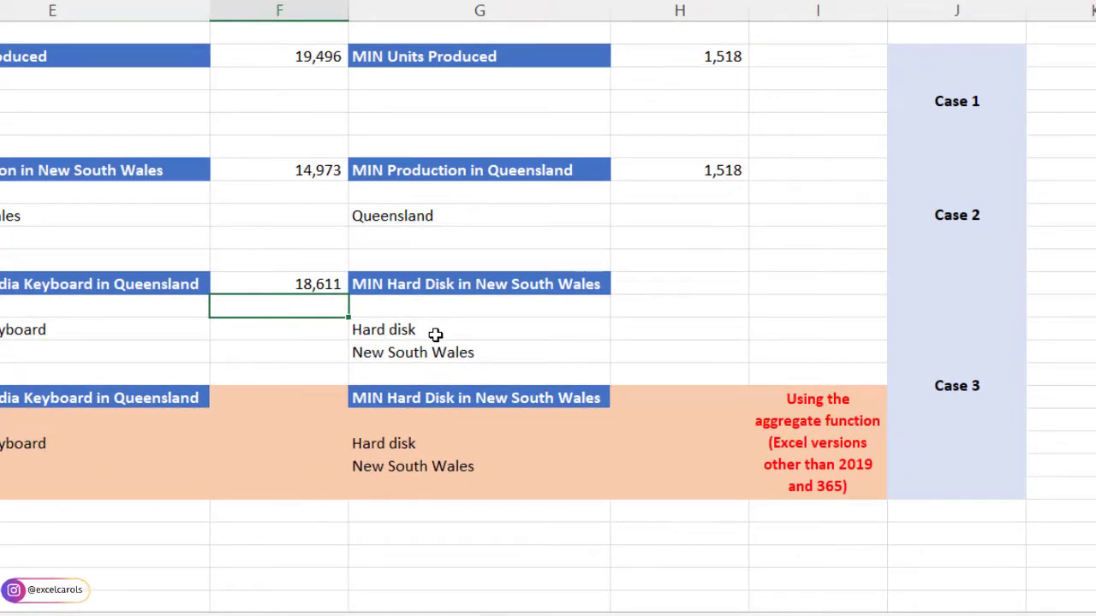
# - Start a MINIFS formula in cell H12 with the Units Produced range C2:C21 as the min range
pyautogui.click(633, 286)
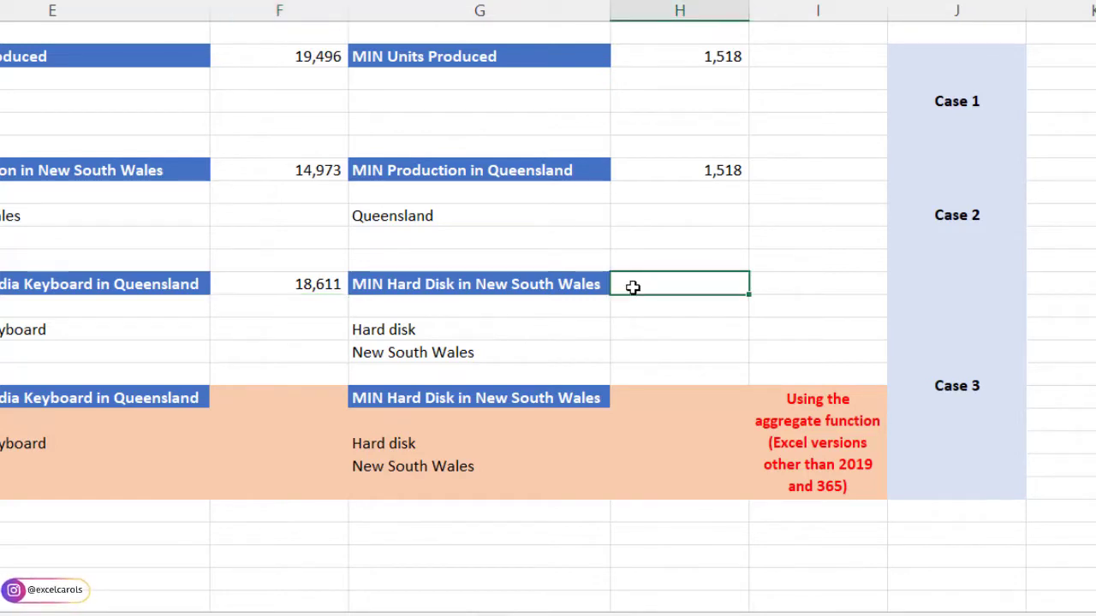
pyautogui.write('=min')
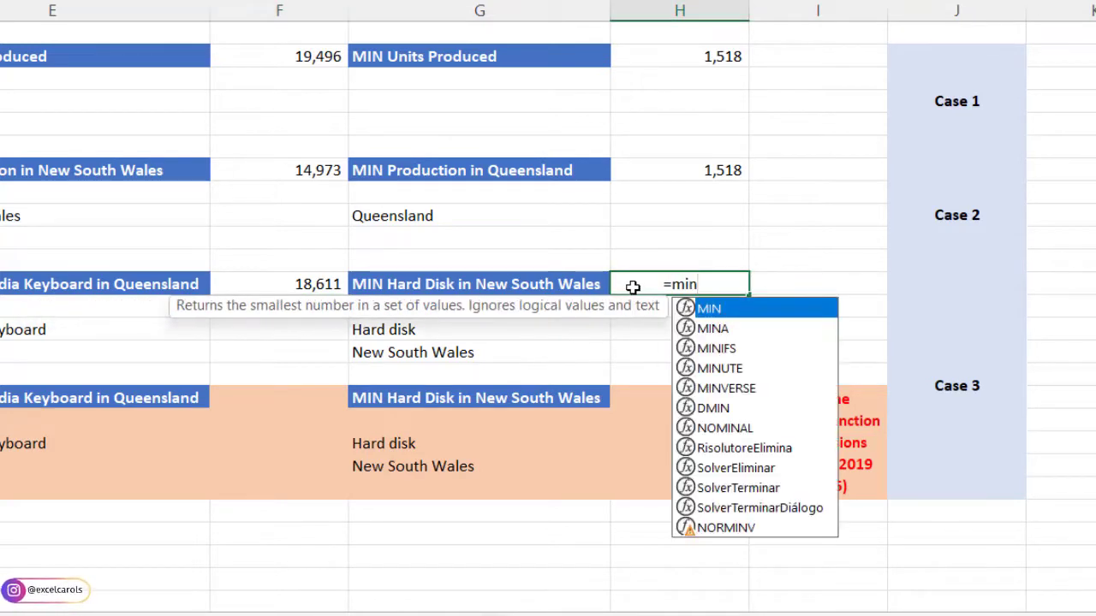
pyautogui.write('s')
pyautogui.press('BackSpace')
pyautogui.write('if')
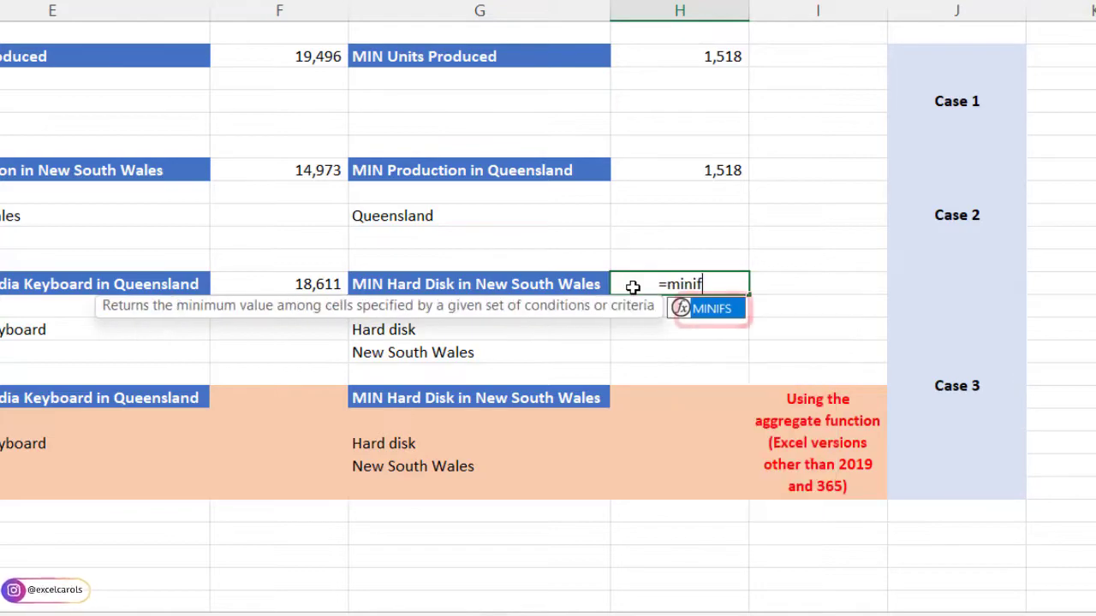
pyautogui.press('Tab')
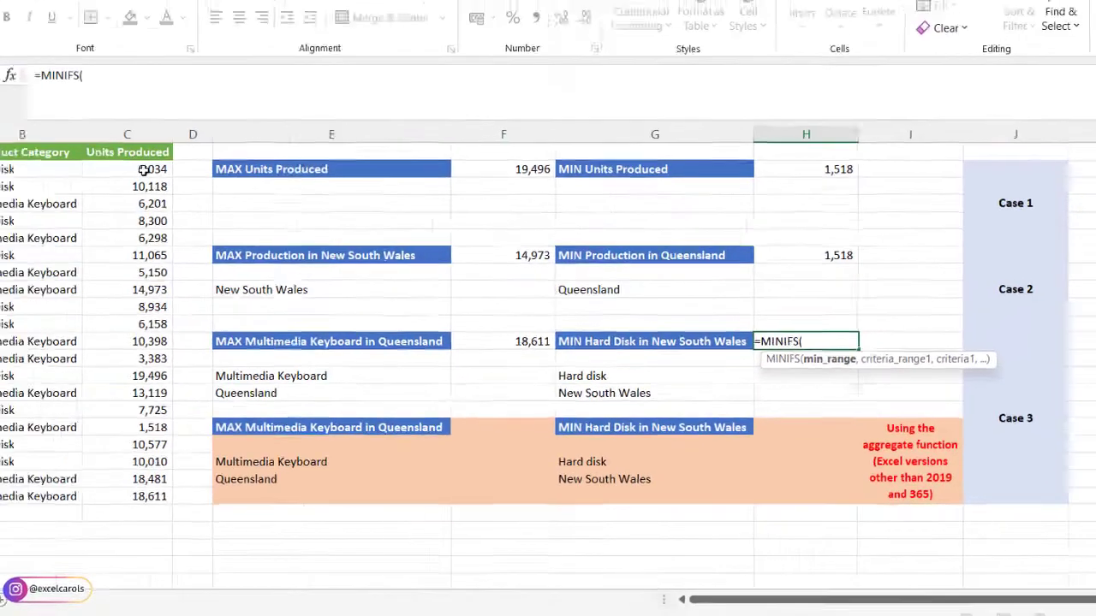
pyautogui.moveTo(265, 210); pyautogui.dragTo(272, 499)
pyautogui.write(',')
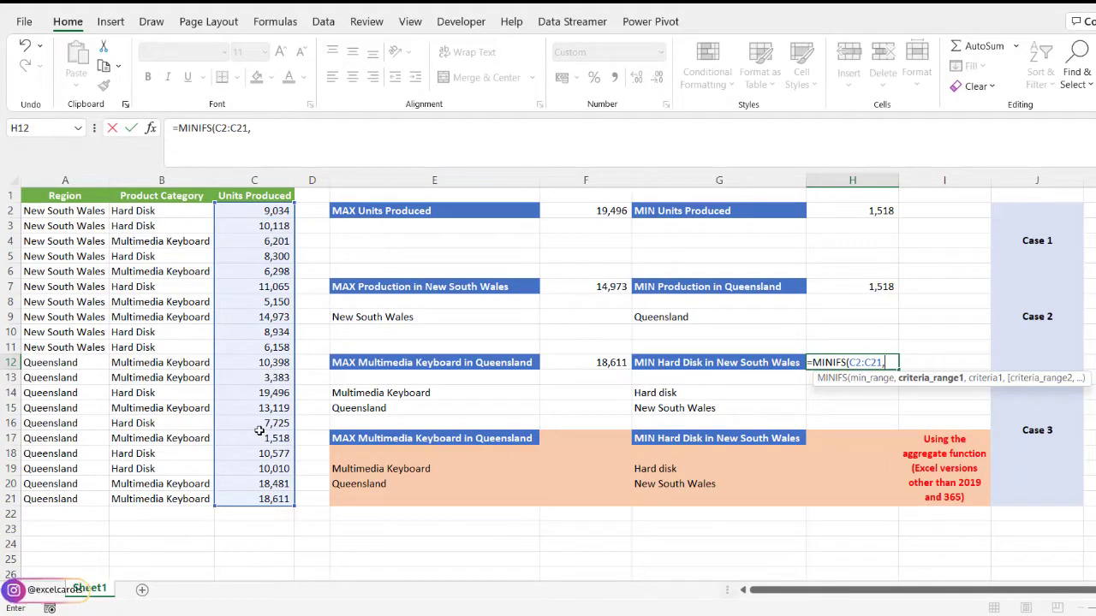
# - Add the Product Category range B2:B21 as the first criteria range and G14 as its criterion in the H12 formula
pyautogui.moveTo(120, 211); pyautogui.dragTo(142, 507)
pyautogui.write(',')
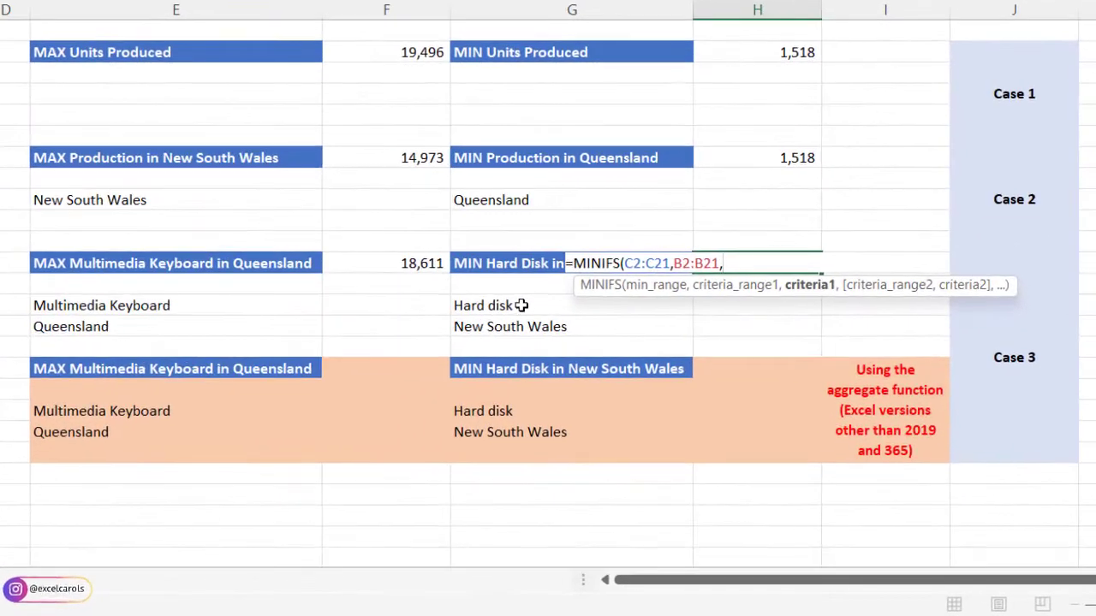
pyautogui.click(683, 392)
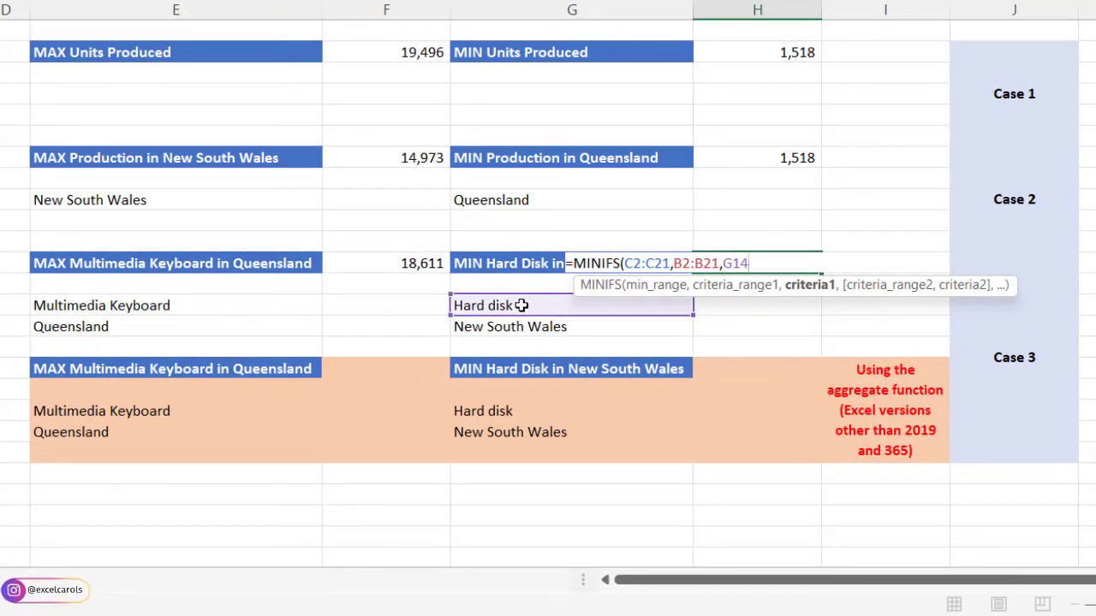
pyautogui.write(',')
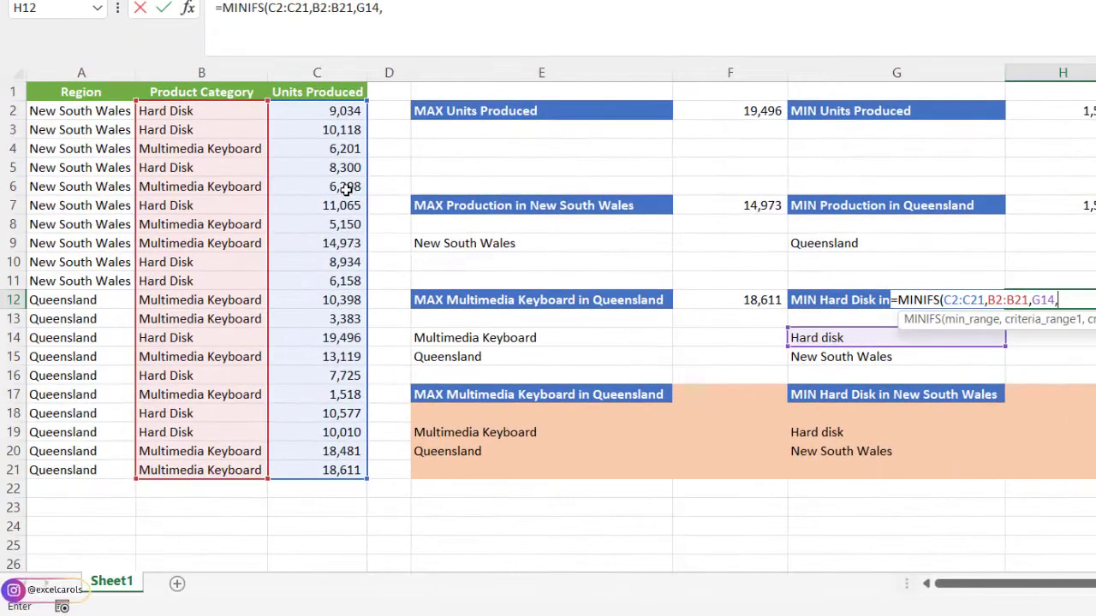
# - Add the Region range A2:A21 as the second criteria range with G15 as its criterion, and close the H12 MINIFS formula
pyautogui.moveTo(80, 111); pyautogui.dragTo(91, 457)
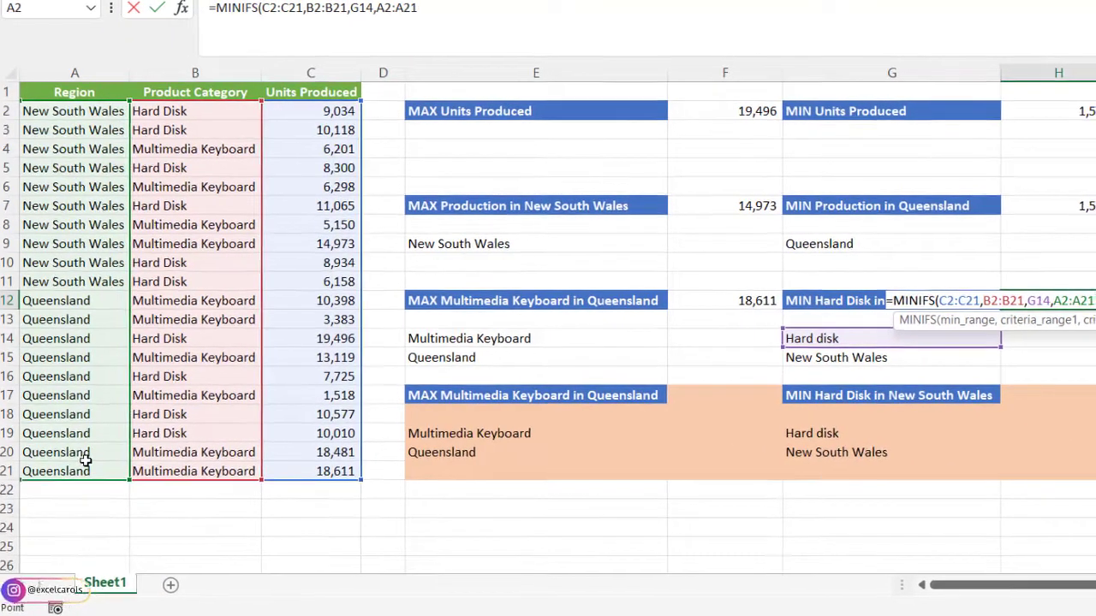
pyautogui.write(',')
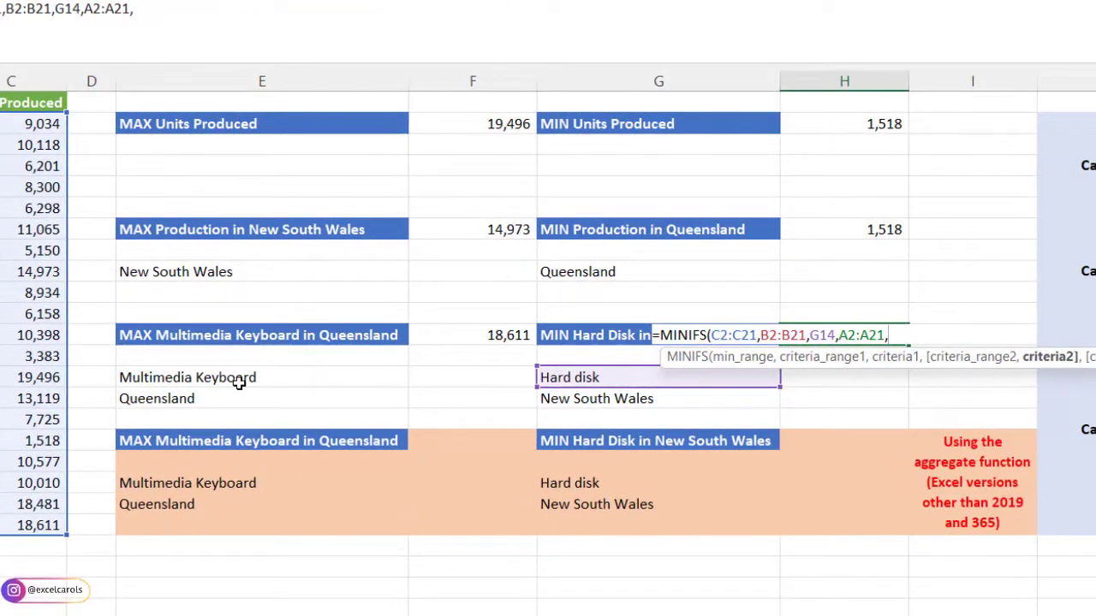
pyautogui.click(561, 401)
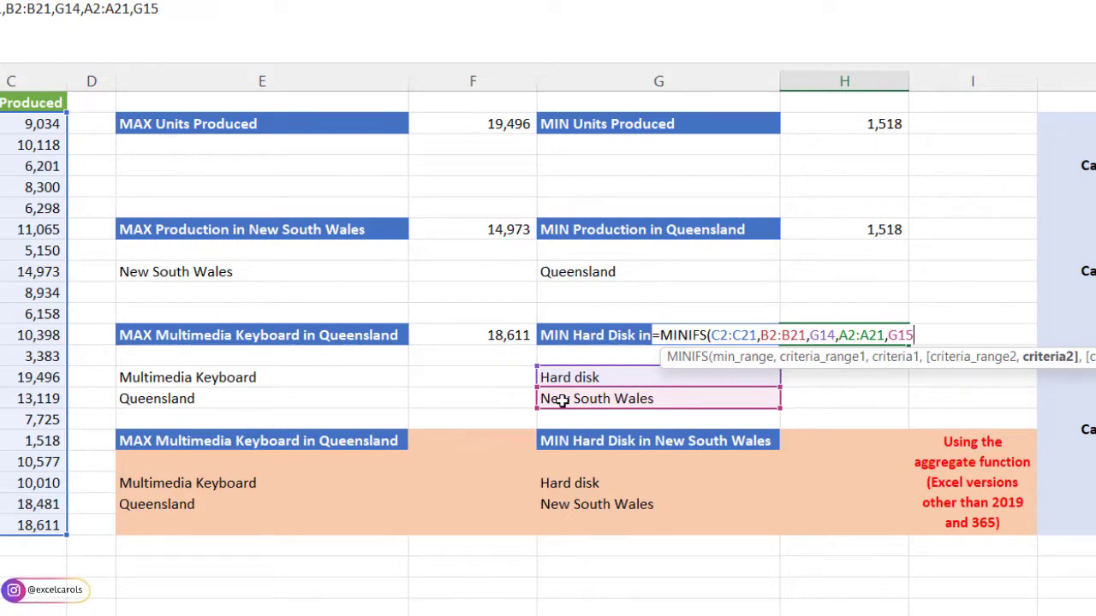
pyautogui.write(')')
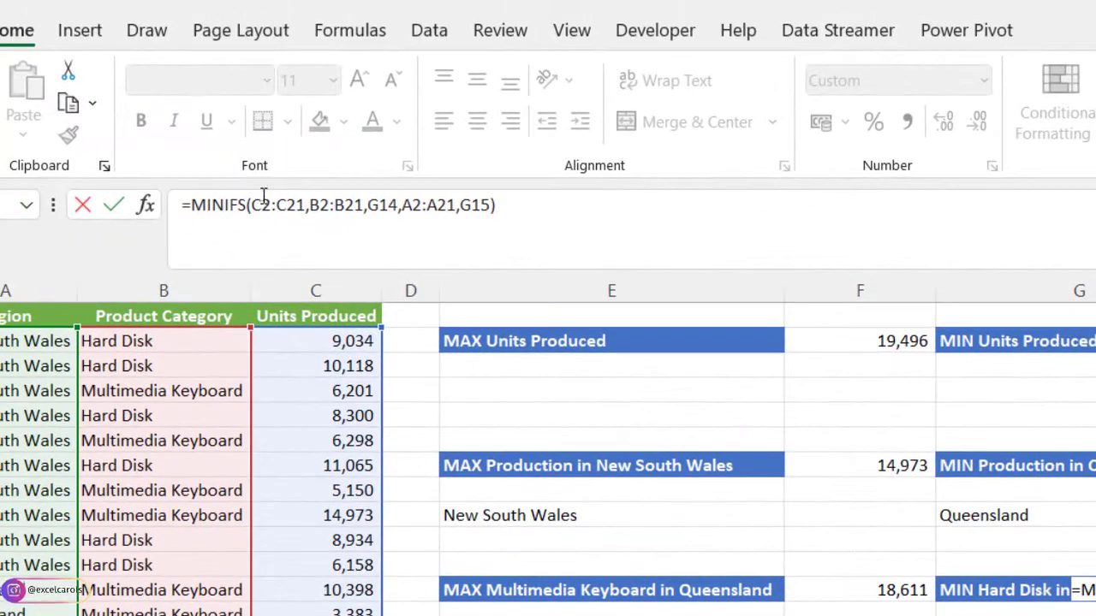
# - Make the C2:C21, B2:B21 and A2:A21 ranges in the H12 MINIFS formula absolute and commit the formula
pyautogui.moveTo(250, 205); pyautogui.dragTo(400, 210)
pyautogui.press('F4')
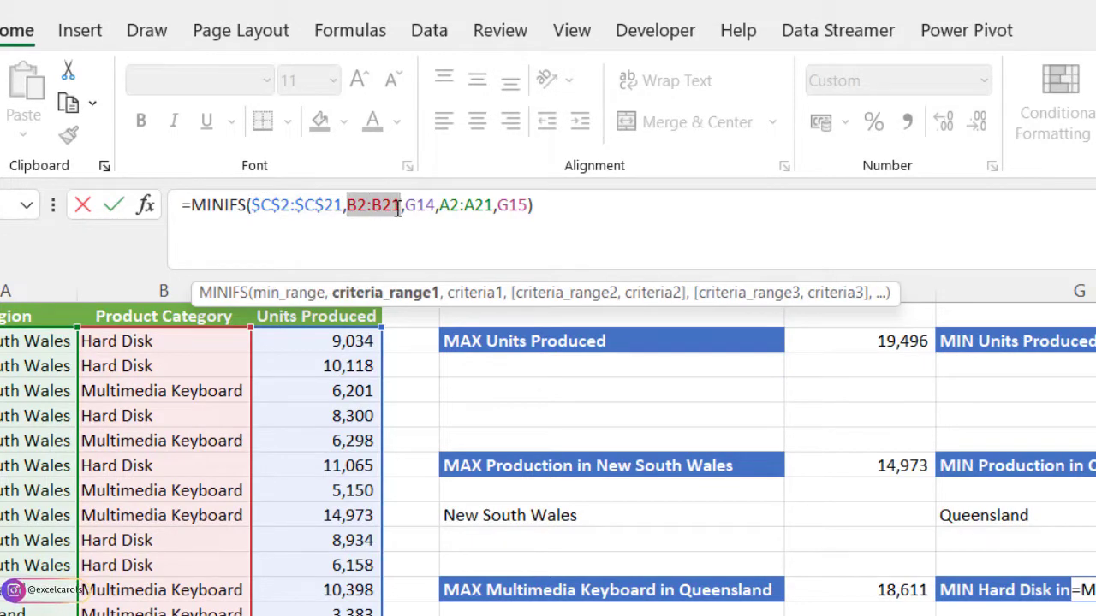
pyautogui.press('F4')
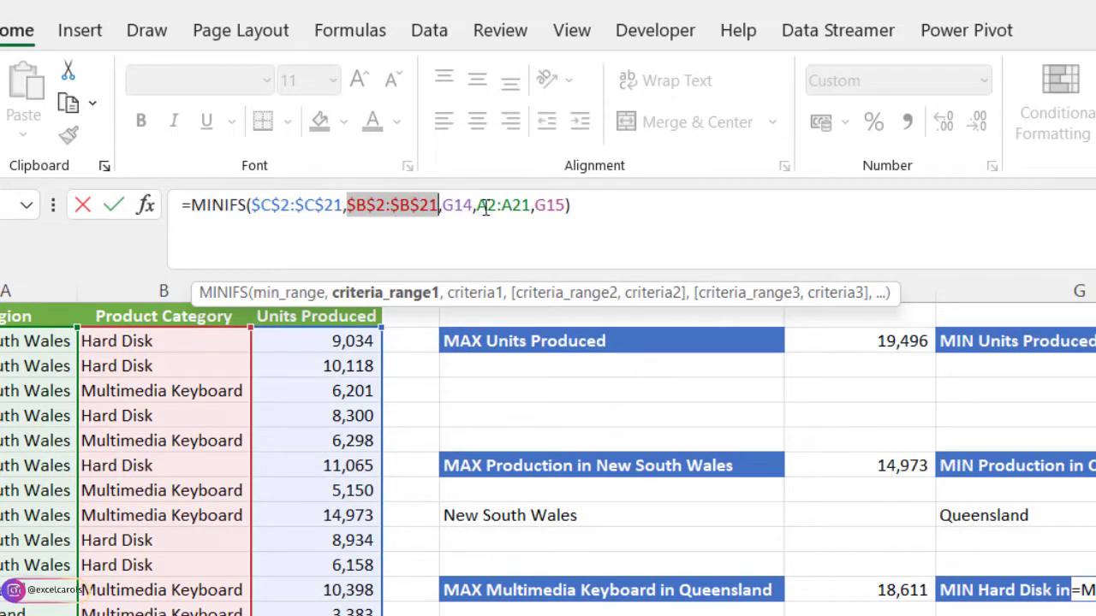
pyautogui.moveTo(477, 209); pyautogui.dragTo(531, 209)
pyautogui.press('F4')
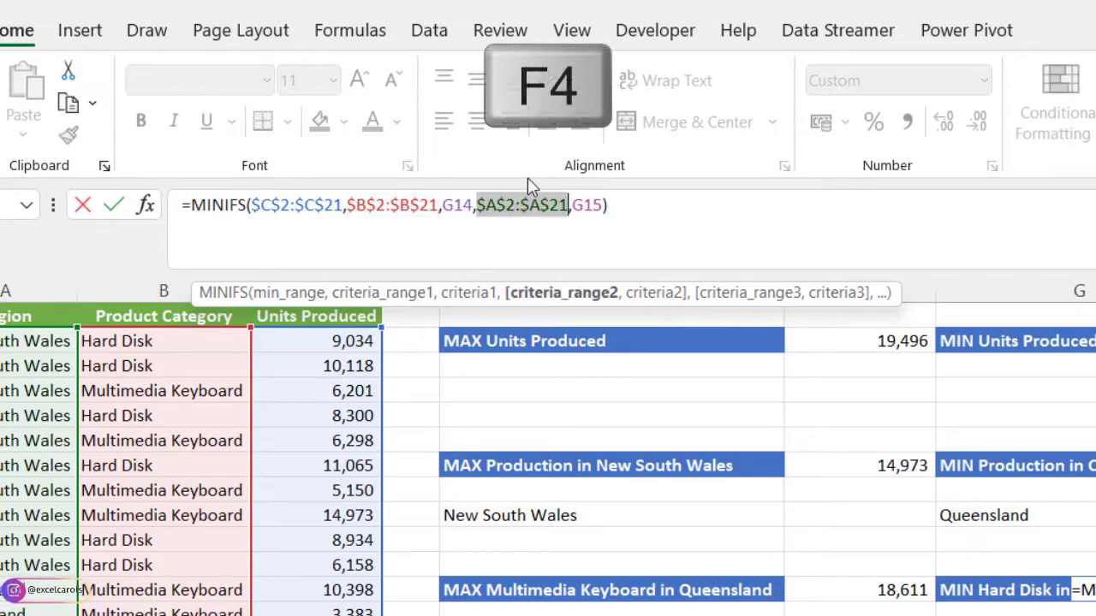
pyautogui.click(623, 204)
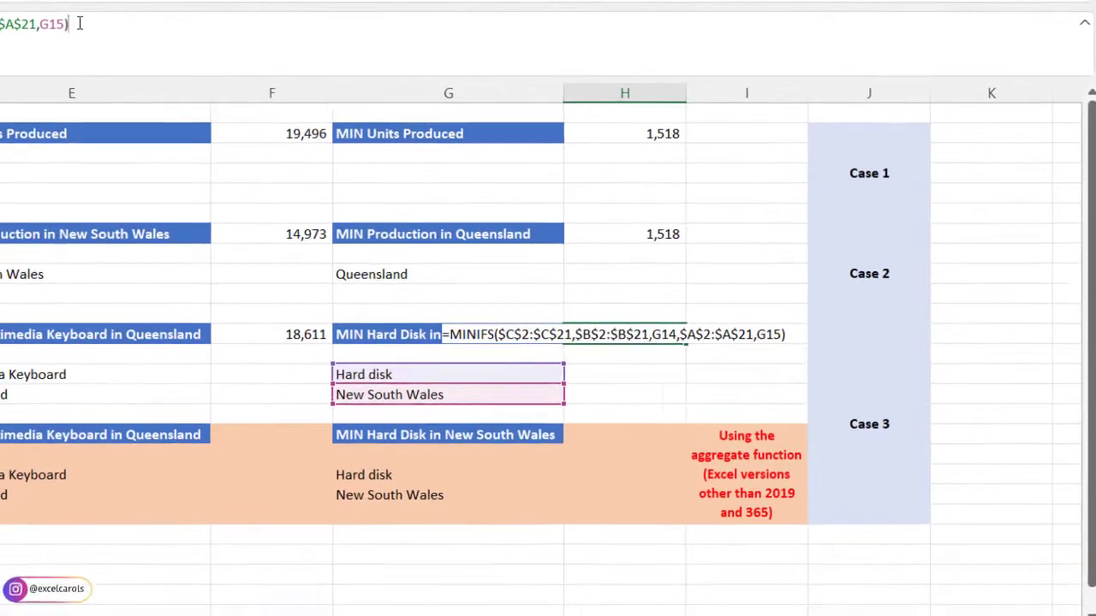
pyautogui.press('Return')
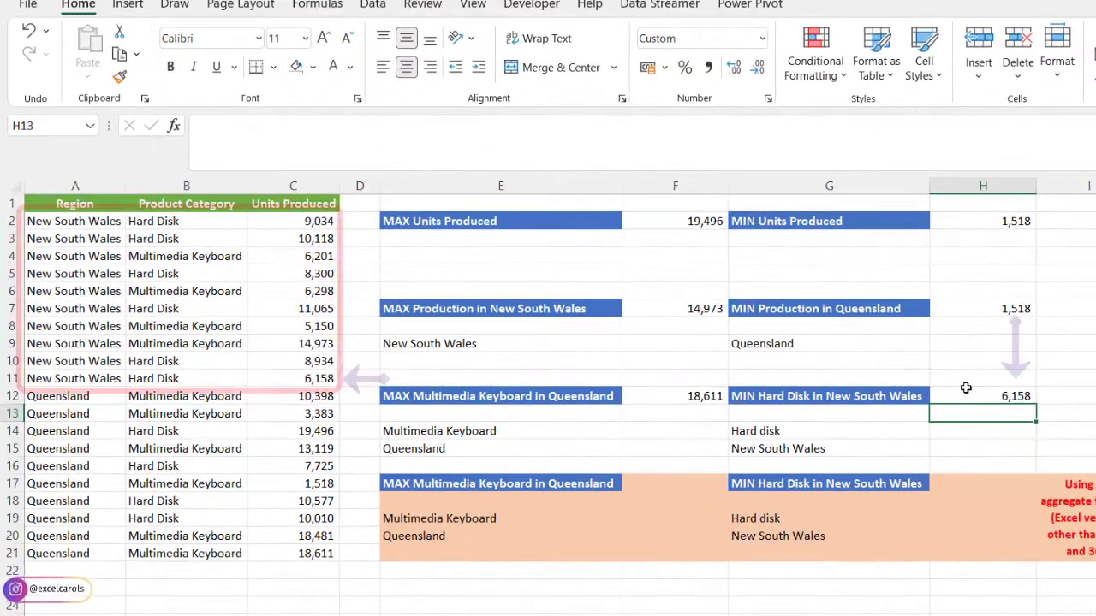
pyautogui.click(626, 333)
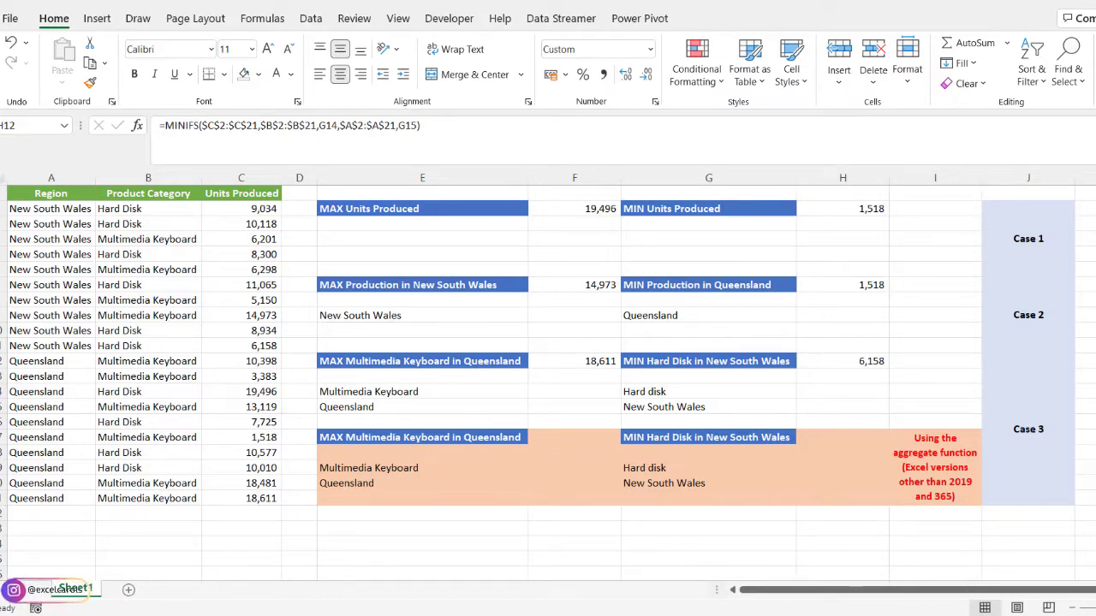
# - Start an AGGREGATE formula in cell F17 with function number 14 - LARGE
pyautogui.click(554, 438)
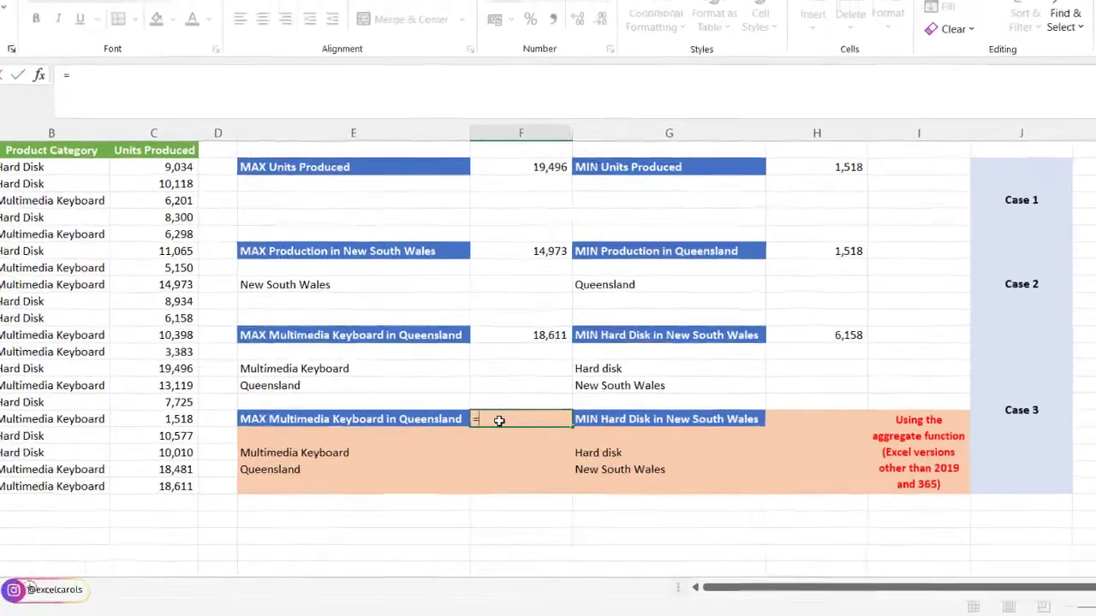
pyautogui.write('=agg')
pyautogui.press('Tab')
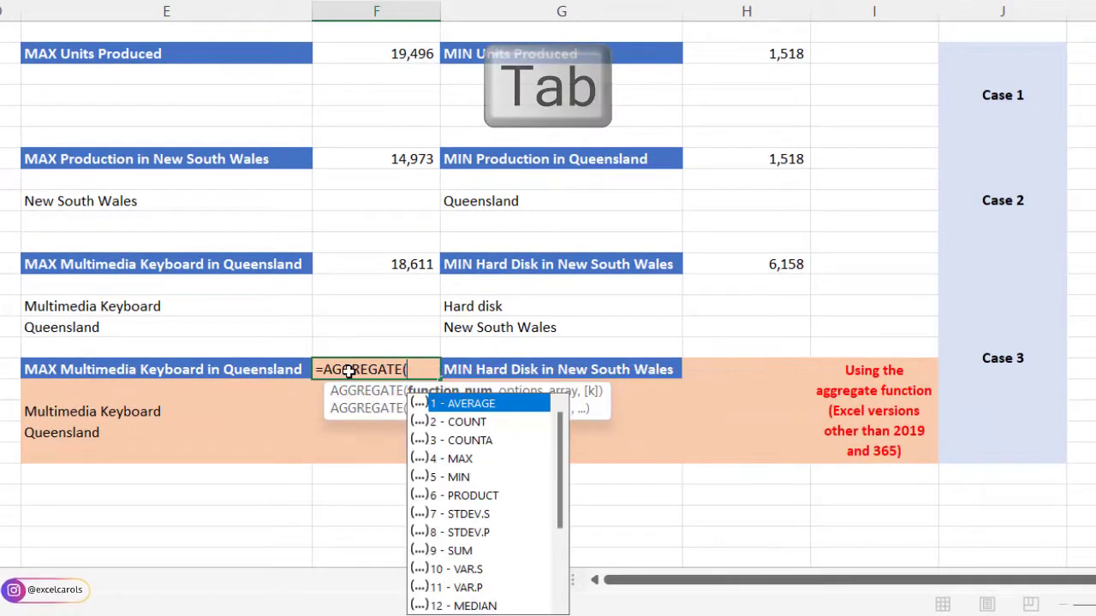
pyautogui.press('Down')
pyautogui.press('Down')
pyautogui.press('Down')
pyautogui.press('Down')
pyautogui.press('Down')
pyautogui.press('Down')
pyautogui.press('Down')
pyautogui.press('Down')
pyautogui.press('Down')
pyautogui.press('Down')
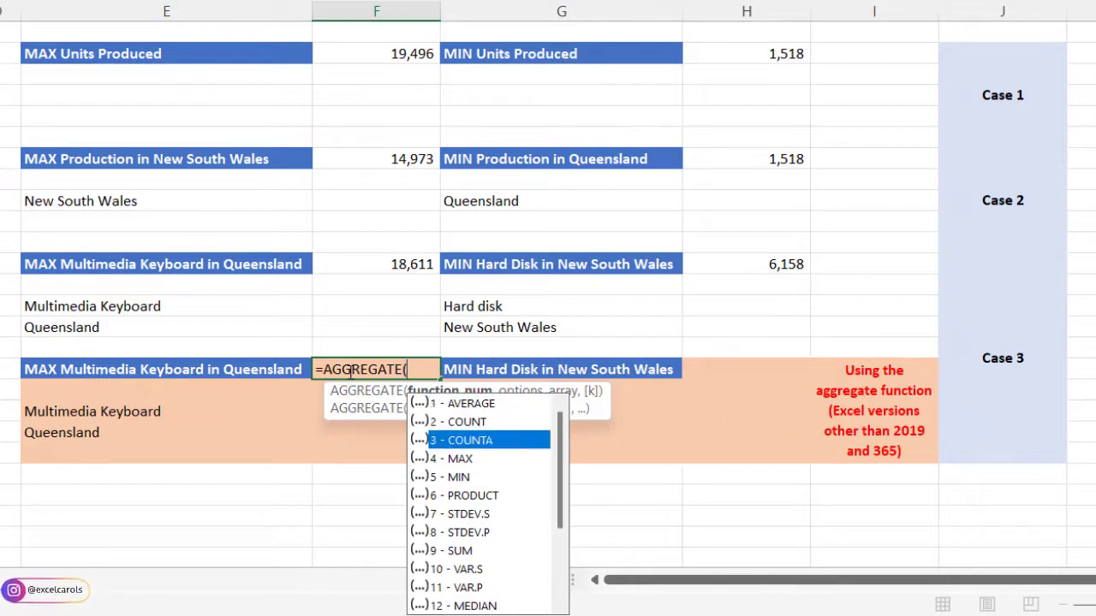
pyautogui.press('Down')
pyautogui.press('Down')
pyautogui.press('Down')
pyautogui.press('Down')
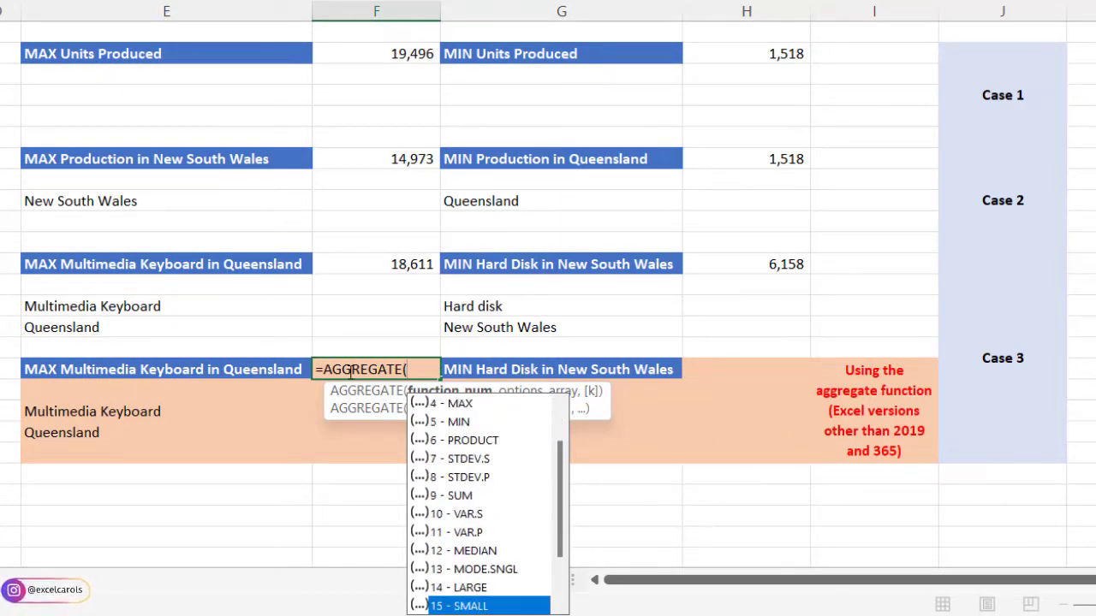
pyautogui.press('Up')
pyautogui.press('Down')
pyautogui.press('Up')
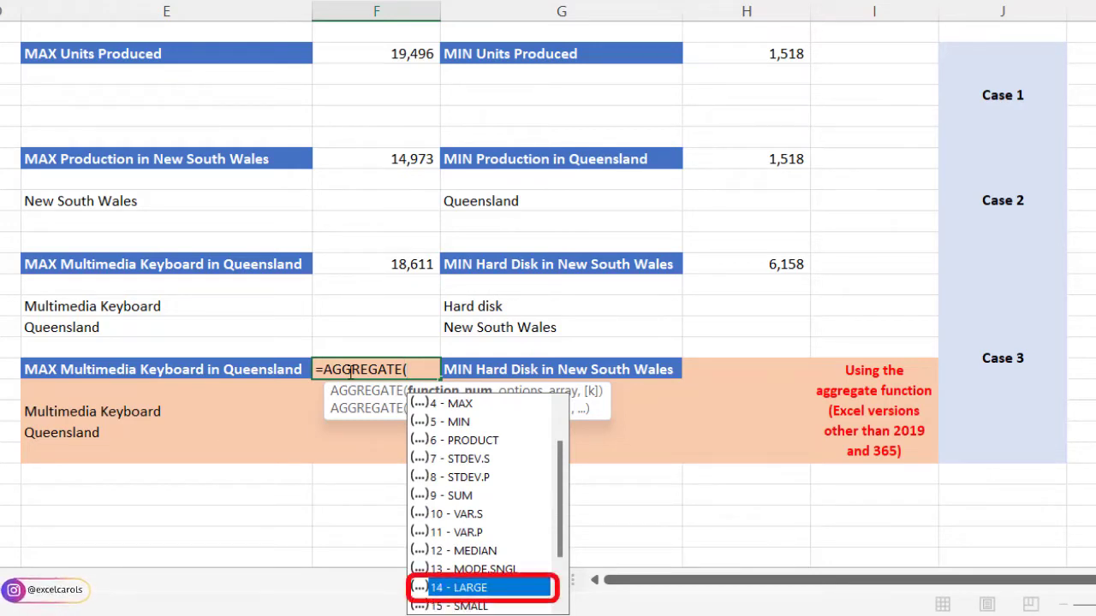
pyautogui.press('Tab')
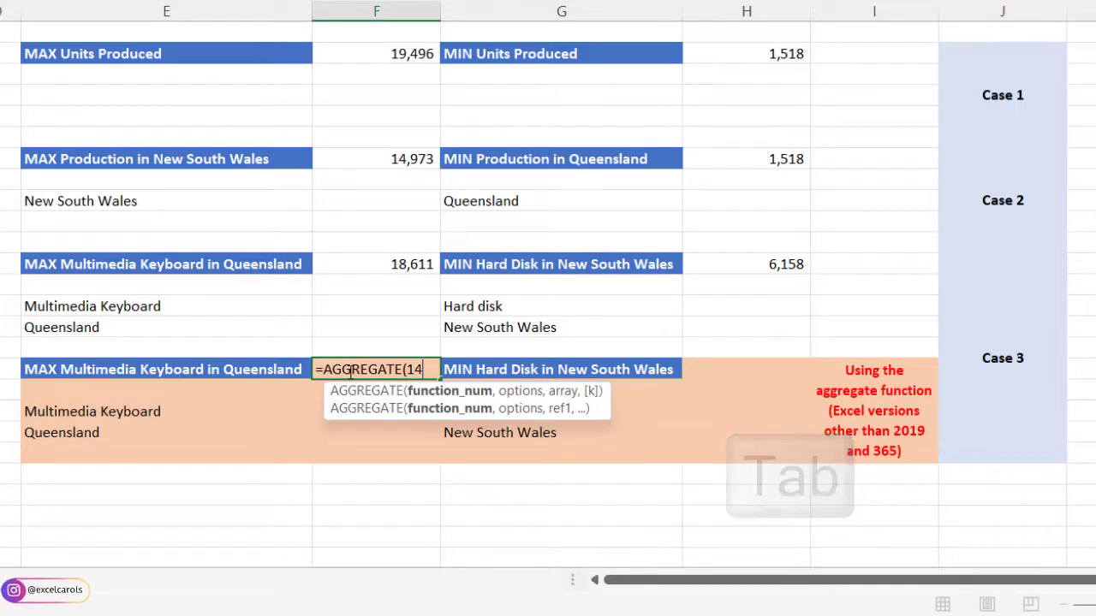
# - Set the options argument of the F17 AGGREGATE formula to 3, ignoring hidden rows, error values, nested SUBTOTAL and AGGREGATE functions
pyautogui.write(',')
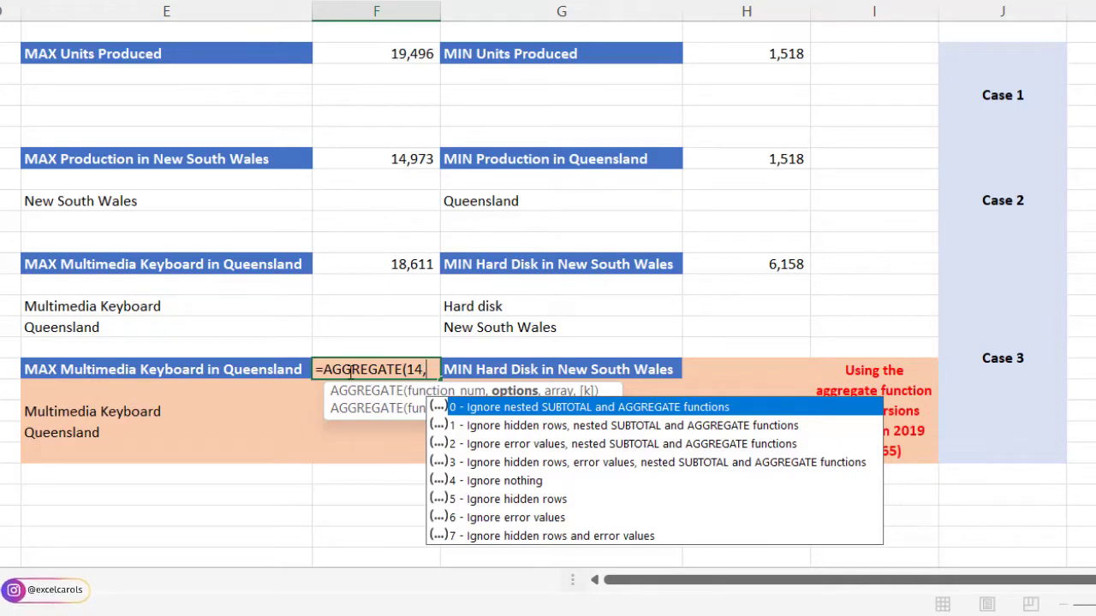
pyautogui.press('Down')
pyautogui.press('Down')
pyautogui.press('Down')
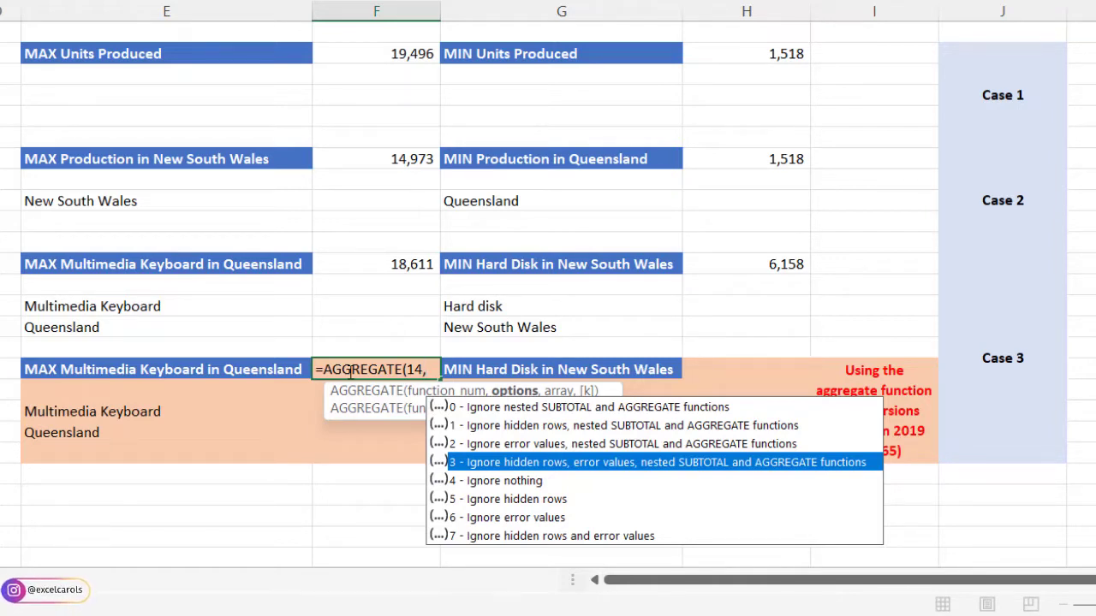
pyautogui.press('Tab')
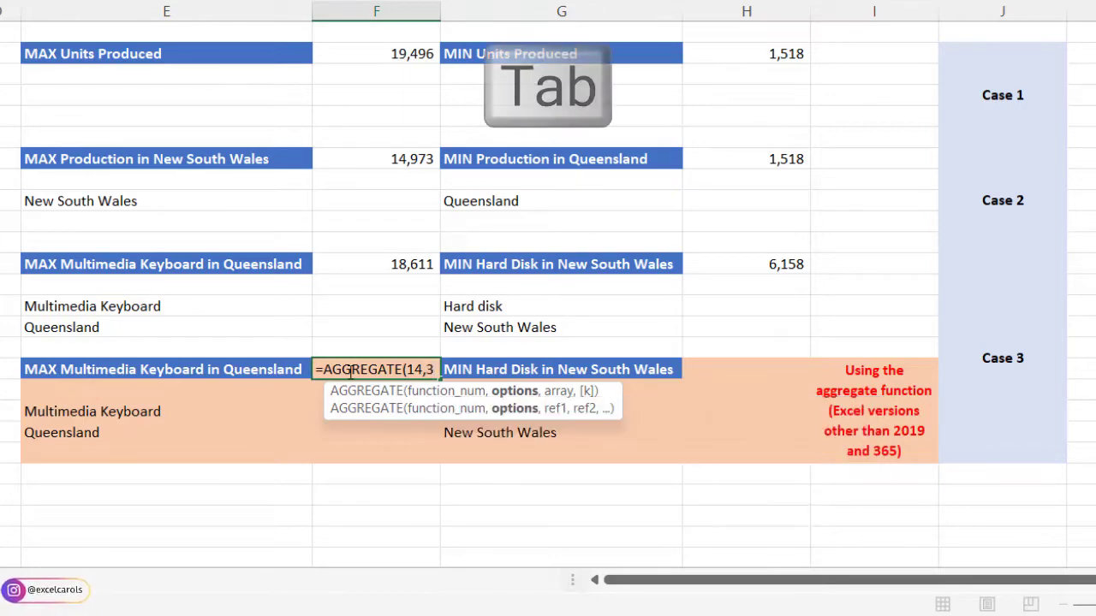
# - Begin the array argument in F17 with the Product Category condition (B2:B21=E19) followed by a multiplication sign
pyautogui.write(',(')
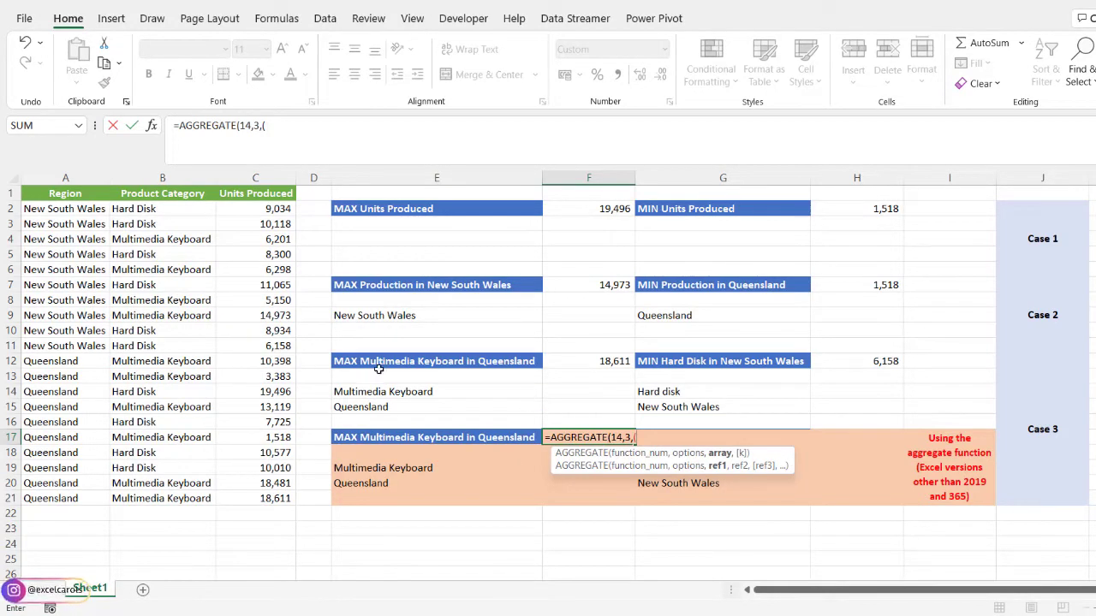
pyautogui.moveTo(141, 208); pyautogui.dragTo(144, 495)
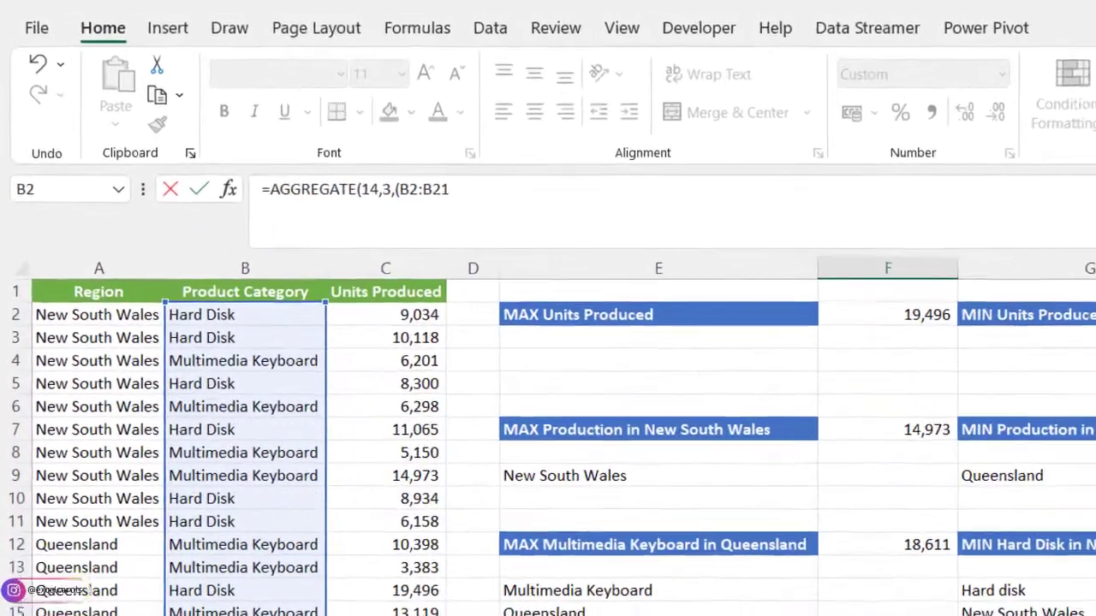
pyautogui.write('=')
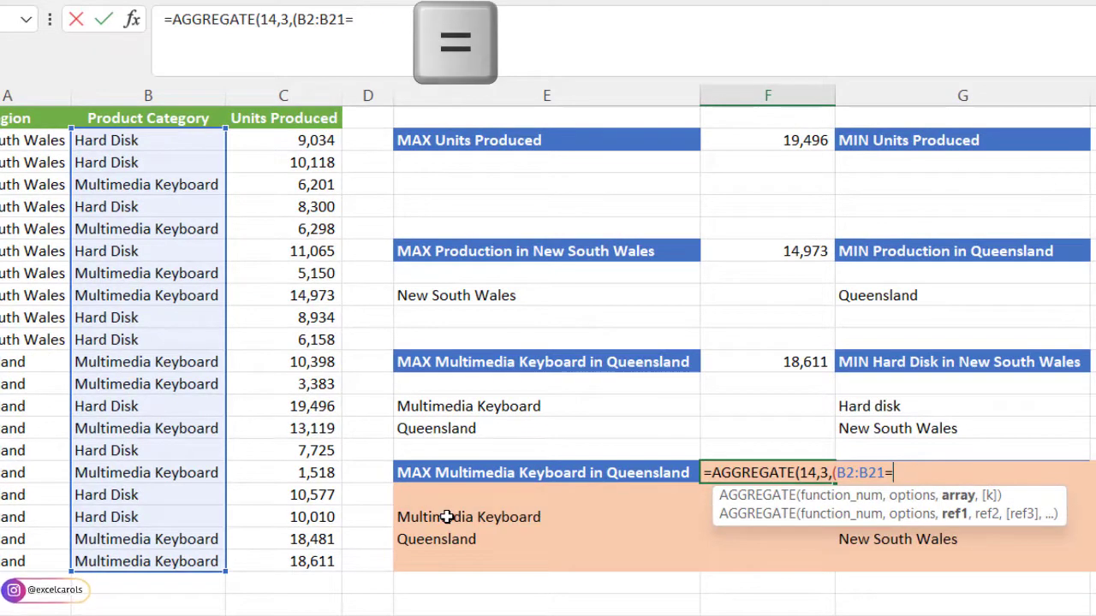
pyautogui.click(446, 517)
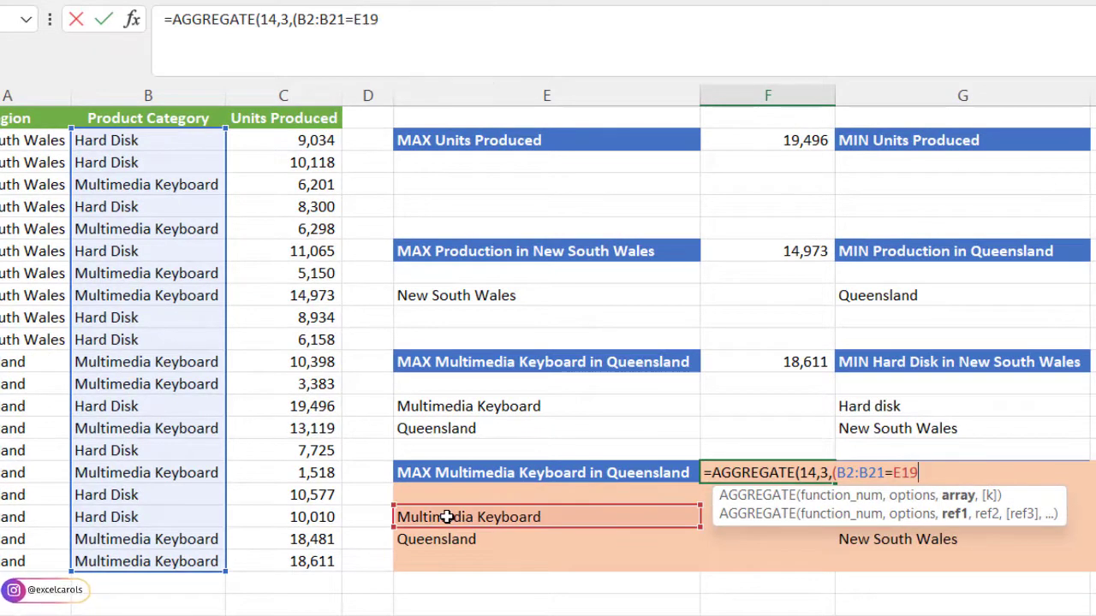
pyautogui.write(')*')
# - Add the Region condition (A2:A21=E20) as the second factor of the F17 array argument
pyautogui.write('(')
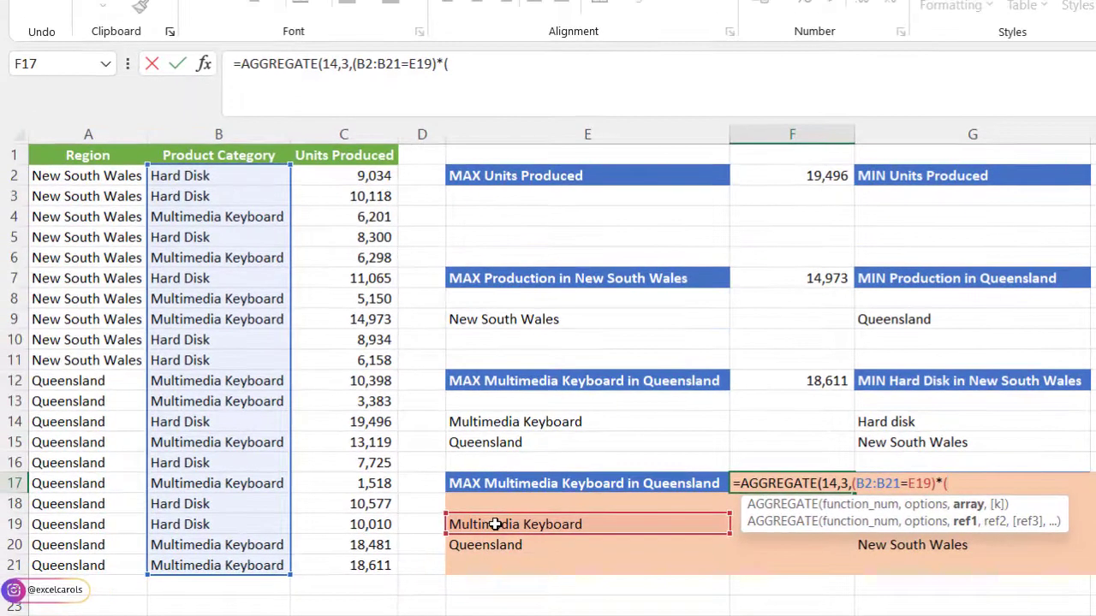
pyautogui.moveTo(90, 175); pyautogui.dragTo(113, 566)
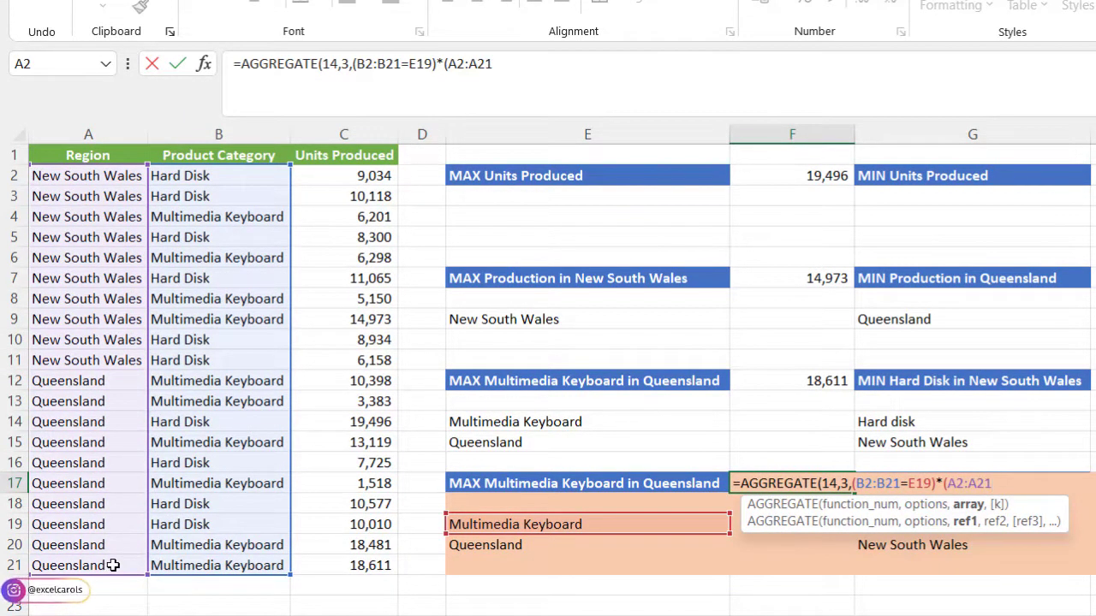
pyautogui.write('=')
pyautogui.click(473, 546)
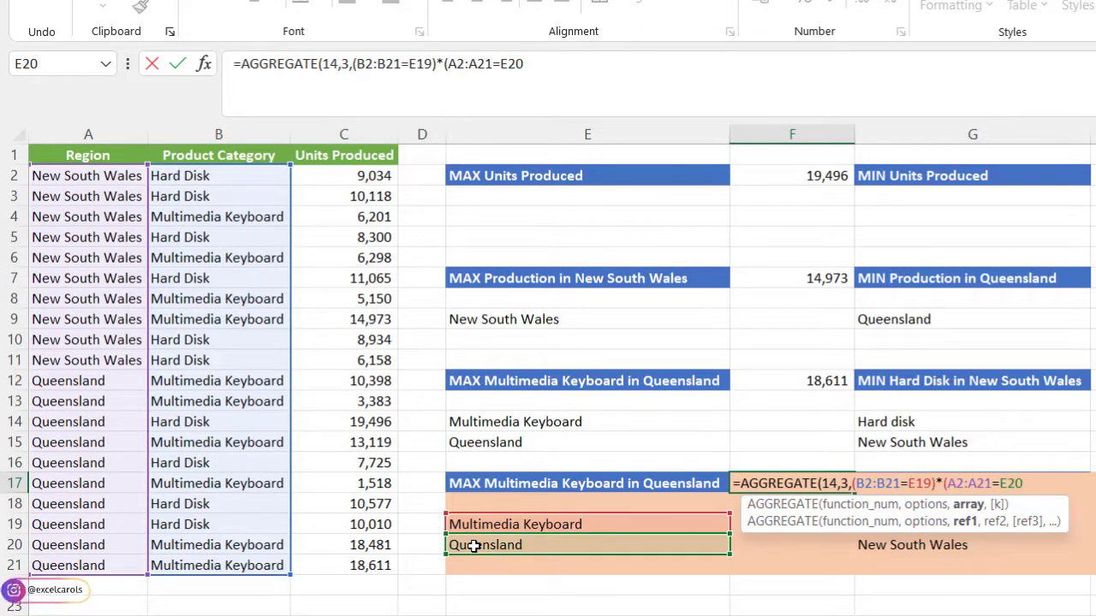
pyautogui.write(')*(')
# - Multiply the conditions in the F17 array argument by the Units Produced range (C2:C21)
pyautogui.moveTo(347, 173); pyautogui.dragTo(358, 565)
pyautogui.write(')*(C2:C21')
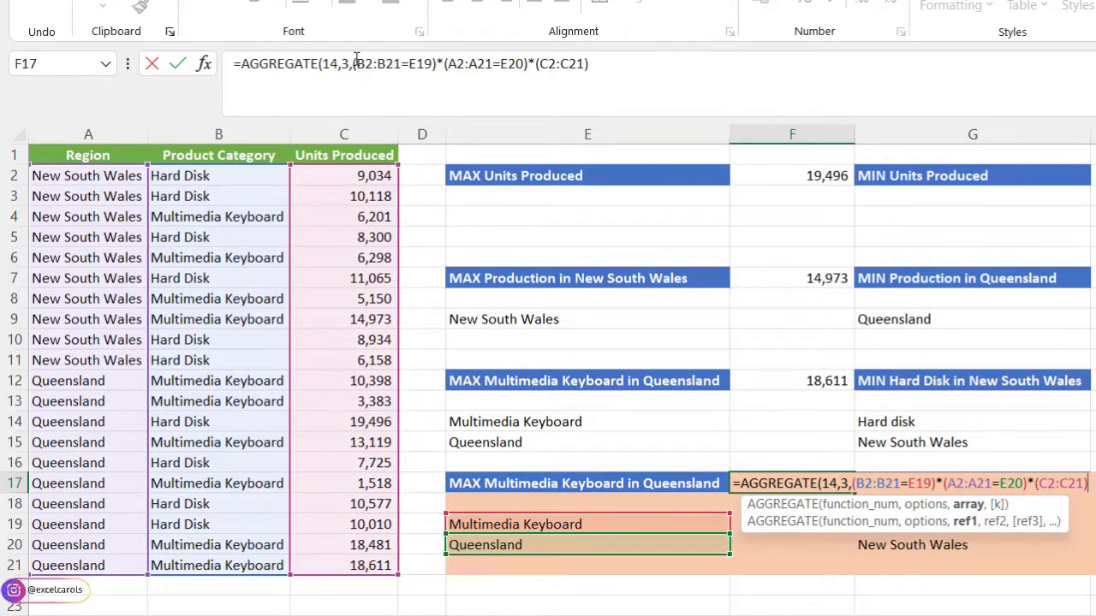
# - Make the B2:B21, A2:A21 and C2:C21 ranges in the F17 AGGREGATE formula absolute references
pyautogui.moveTo(355, 63); pyautogui.dragTo(400, 65)
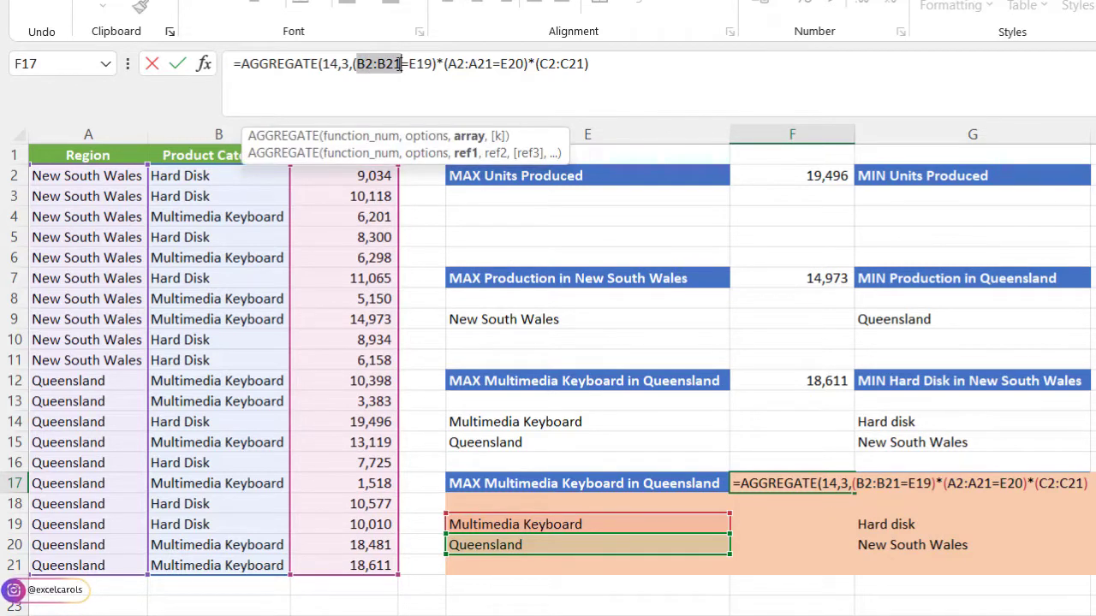
pyautogui.press('F4')
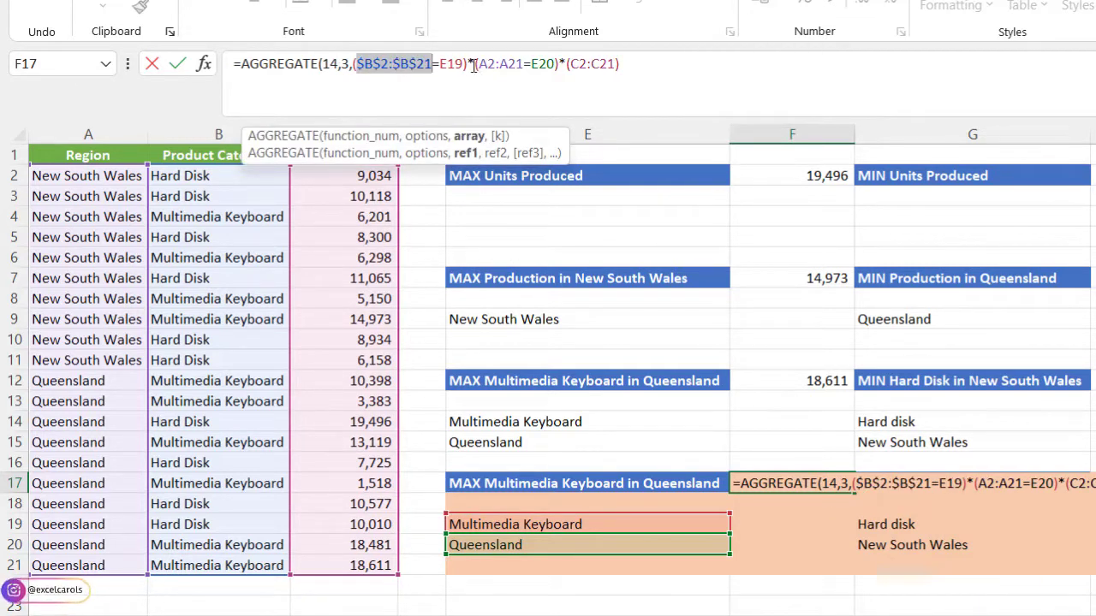
pyautogui.moveTo(478, 65); pyautogui.dragTo(523, 65)
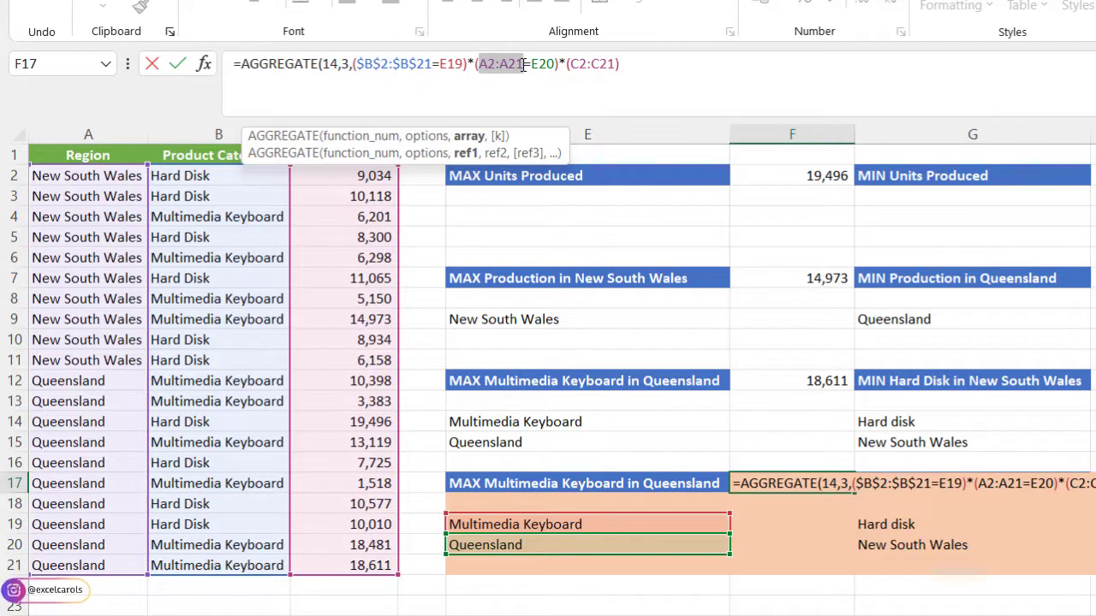
pyautogui.press('F4')
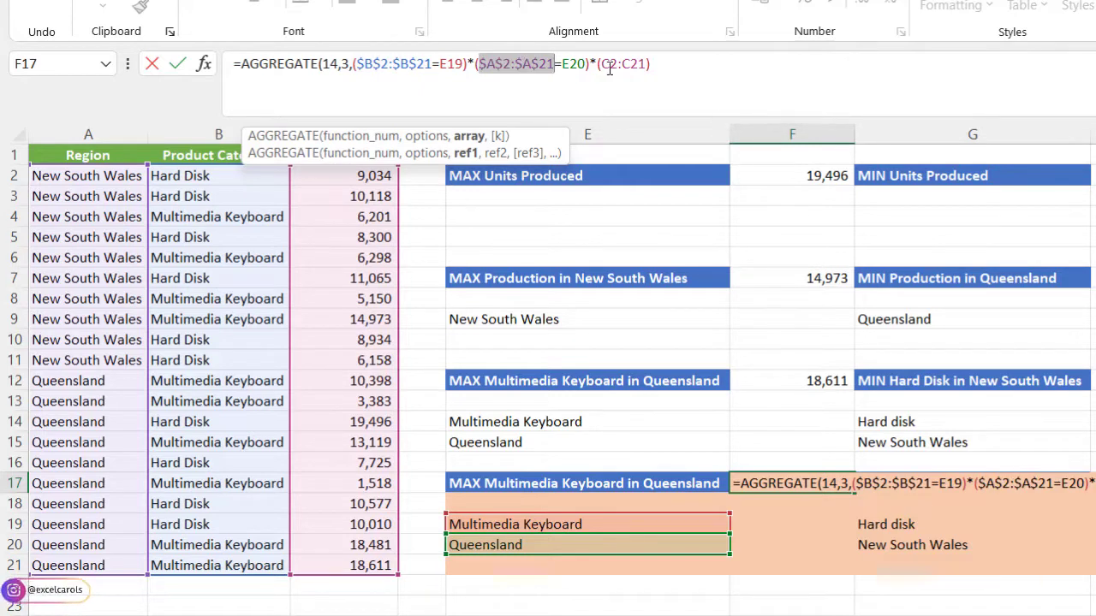
pyautogui.moveTo(602, 64); pyautogui.dragTo(649, 65)
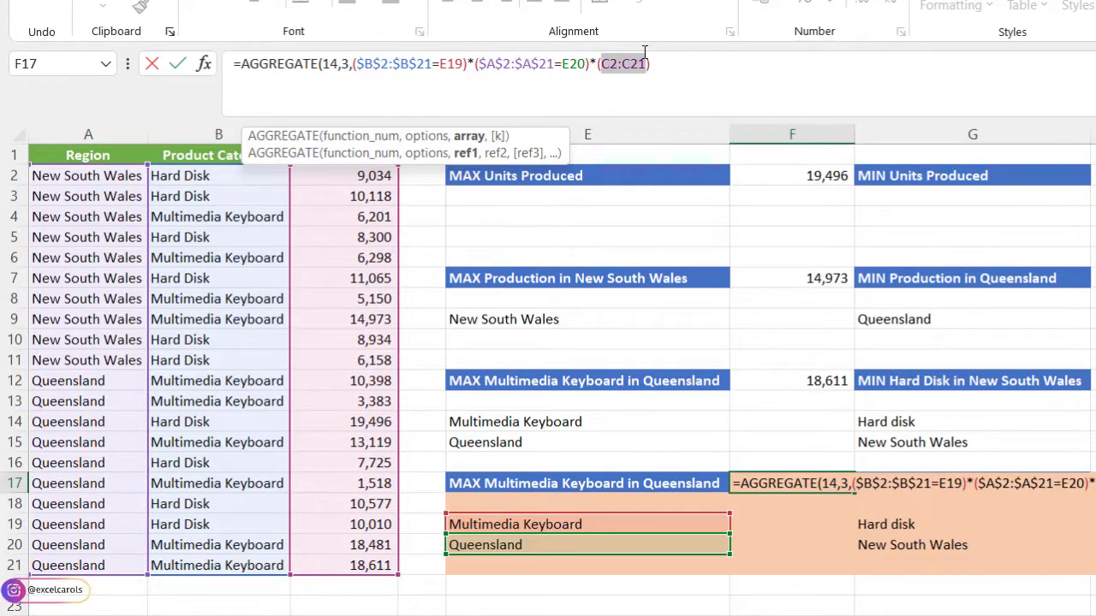
pyautogui.press('F4')
# - Set the k argument of the F17 AGGREGATE formula to 1, close the parenthesis and enter the formula
pyautogui.click(695, 65)
pyautogui.write(',')
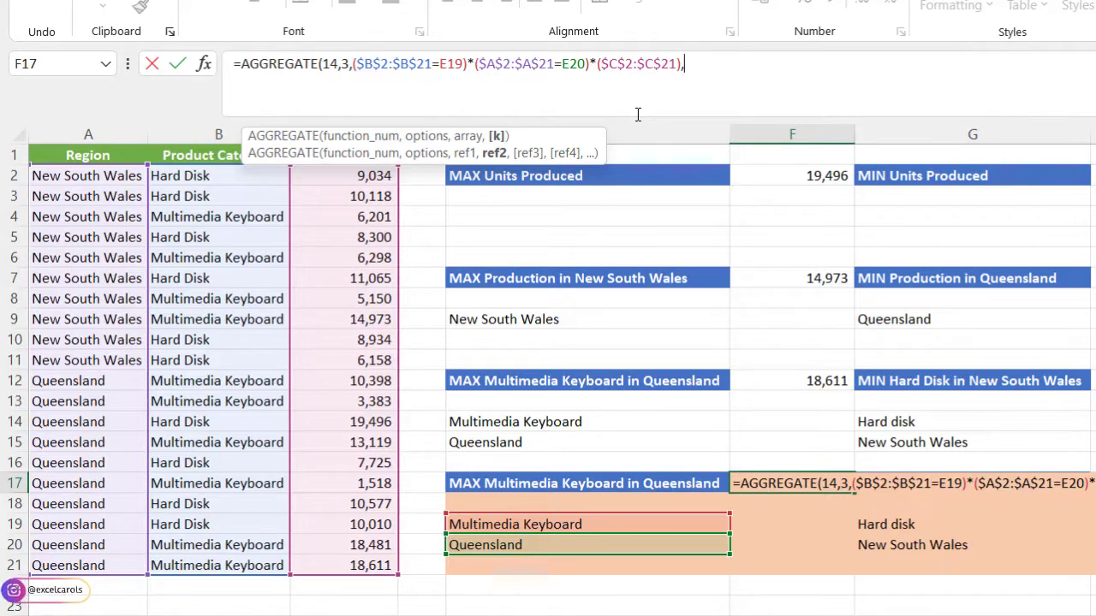
pyautogui.write('1')
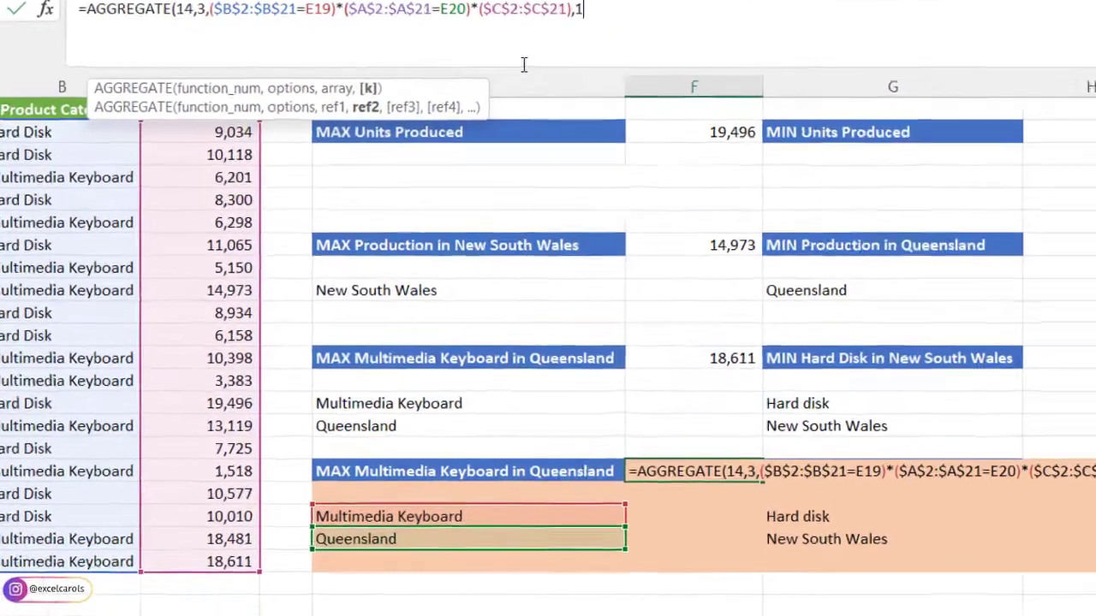
pyautogui.write(')')
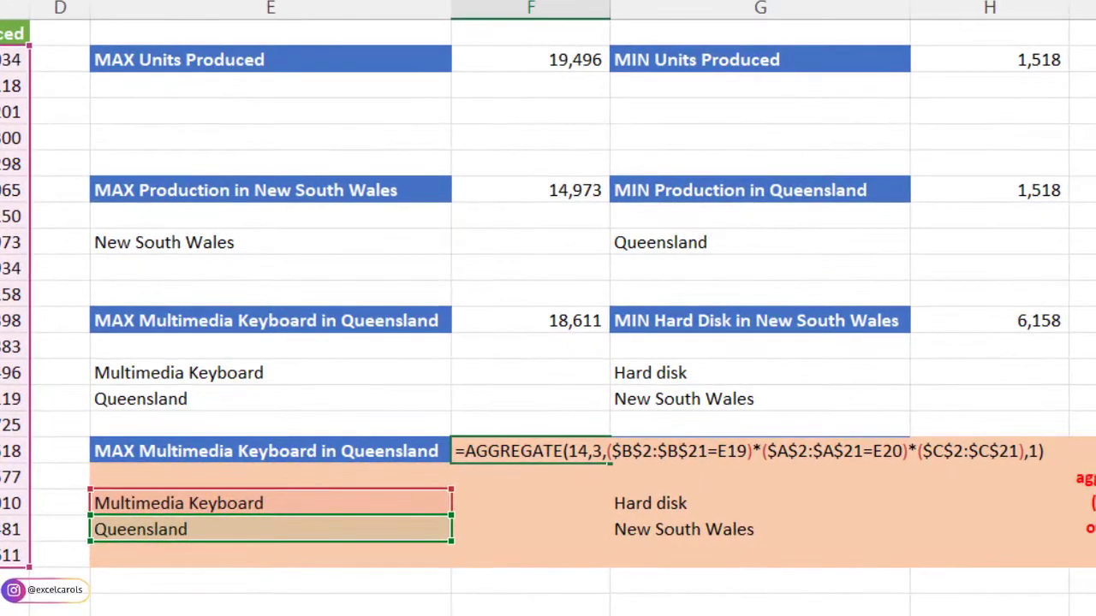
pyautogui.press('Return')
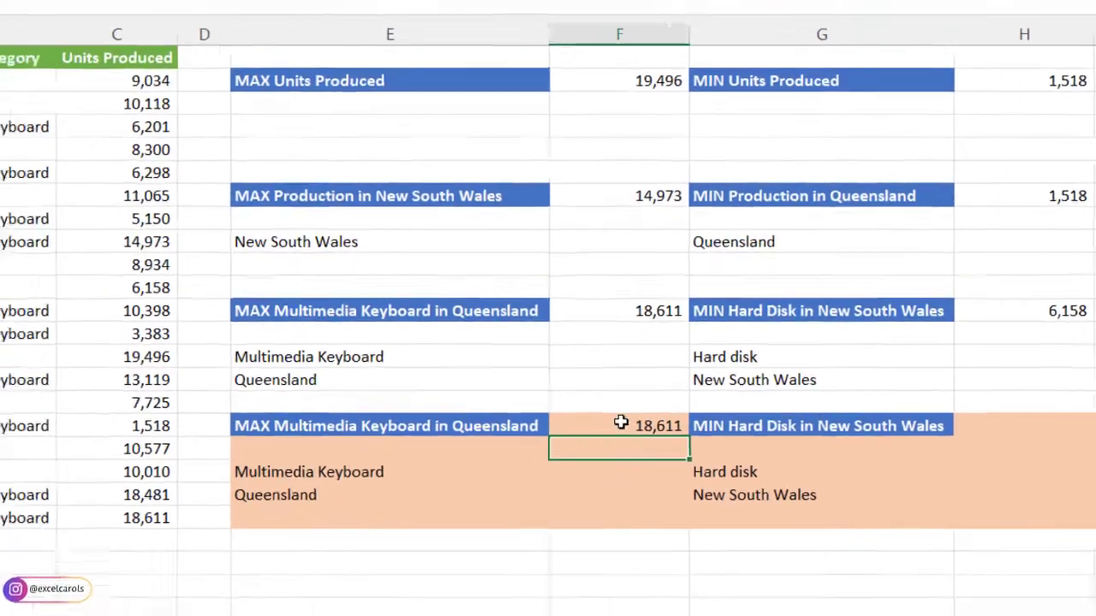
pyautogui.click(532, 451)
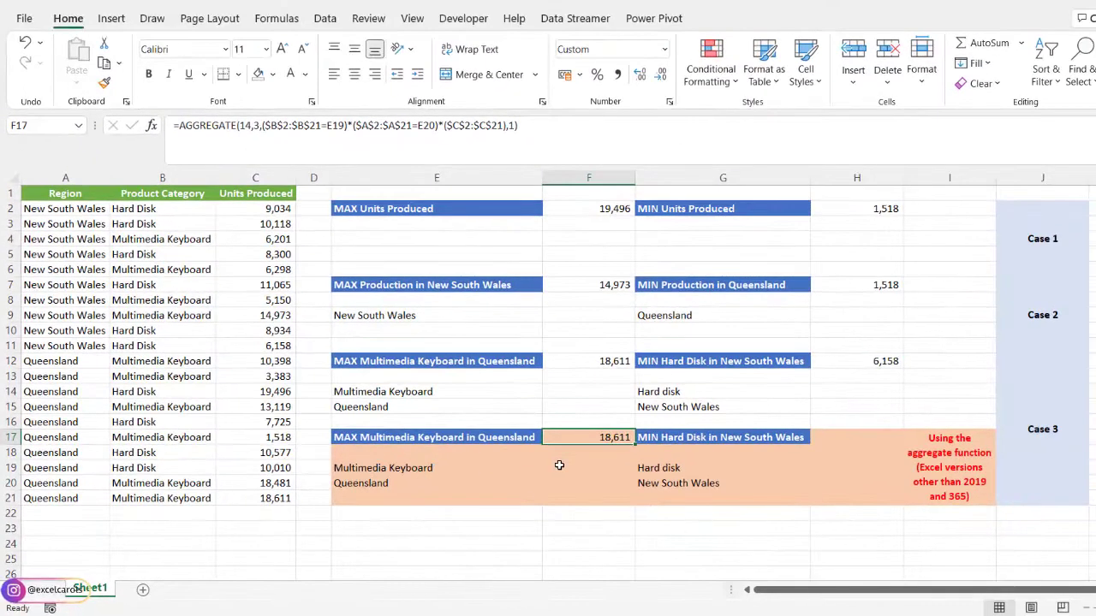
# - Start an AGGREGATE formula in H17 with function number 15 (SMALL)
pyautogui.click(832, 436)
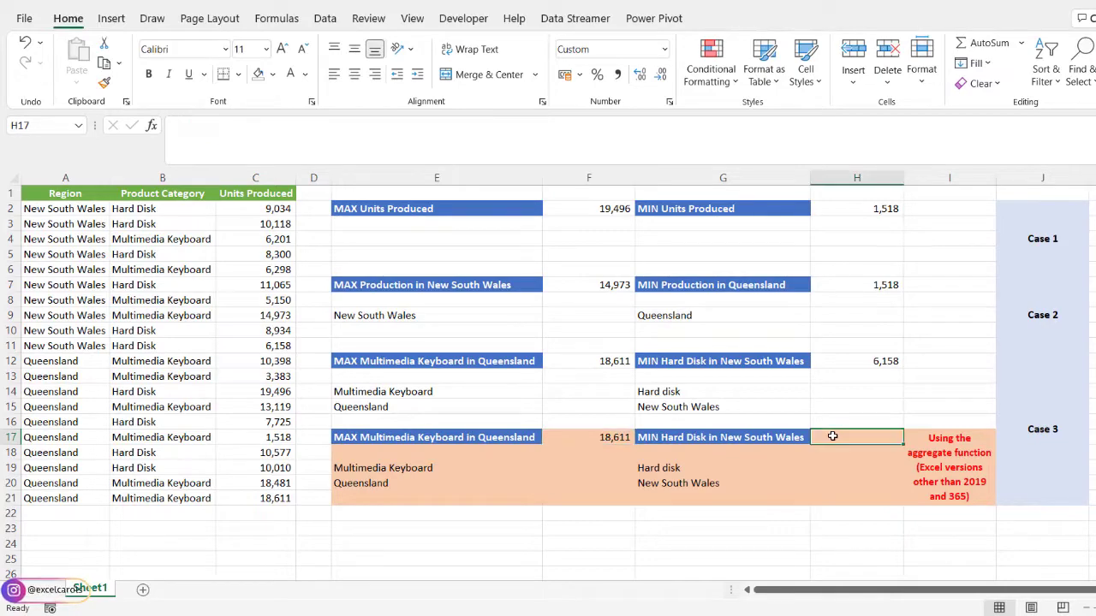
pyautogui.write('=')
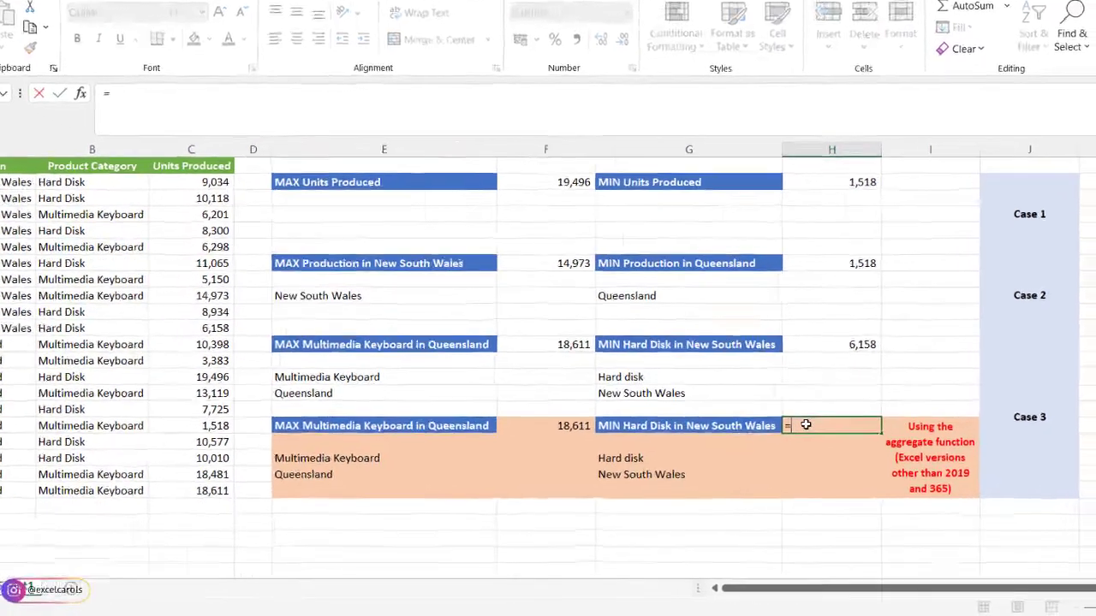
pyautogui.write('ag')
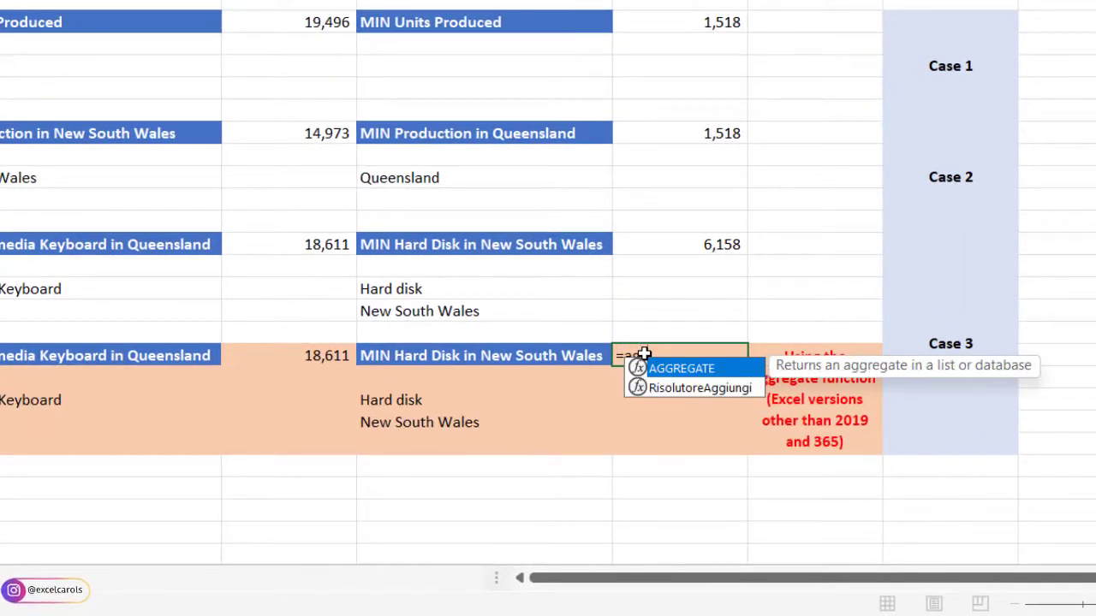
pyautogui.press('Tab')
pyautogui.press('Down')
pyautogui.press('Down')
pyautogui.press('Down')
pyautogui.press('Down')
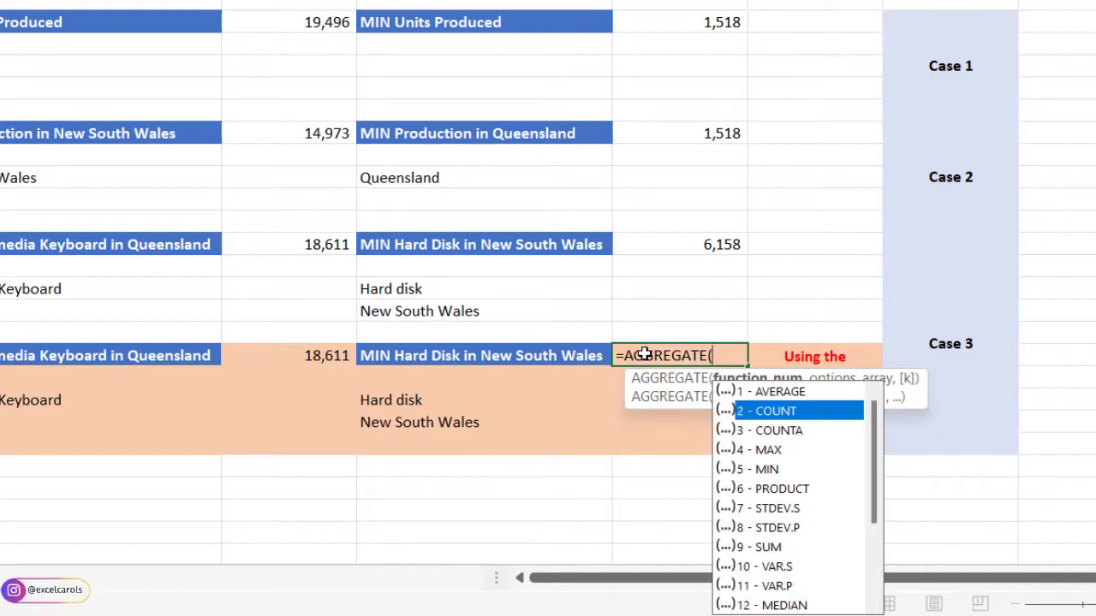
pyautogui.press('Down')
pyautogui.press('Down')
pyautogui.press('Down')
pyautogui.press('Down')
pyautogui.press('Down')
pyautogui.press('Down')
pyautogui.press('Down')
pyautogui.press('Down')
pyautogui.press('Down')
pyautogui.press('Down')
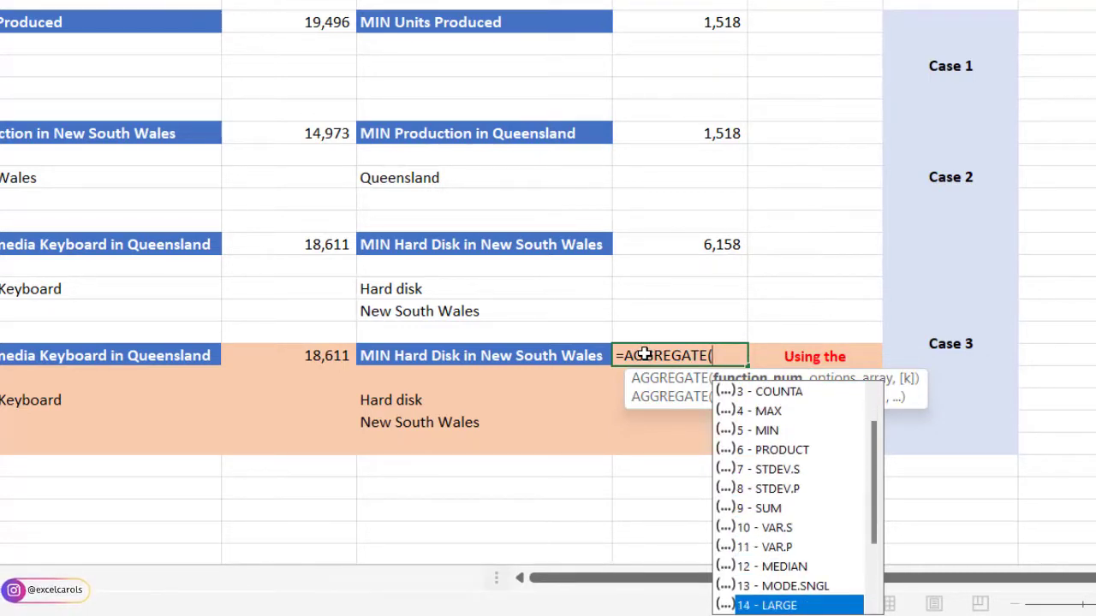
pyautogui.press('Down')
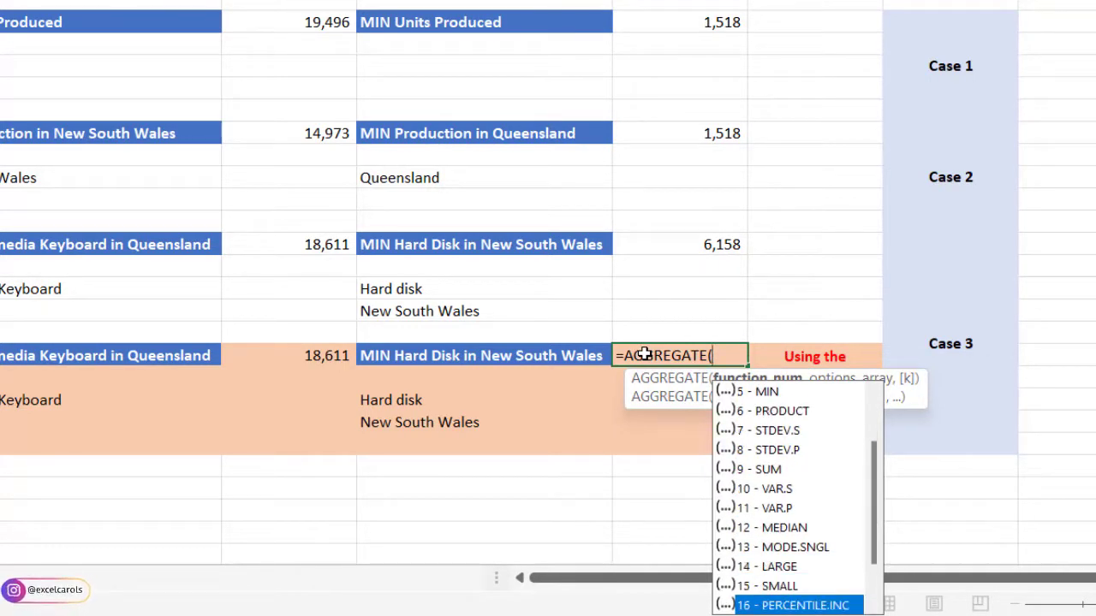
pyautogui.press('Up')
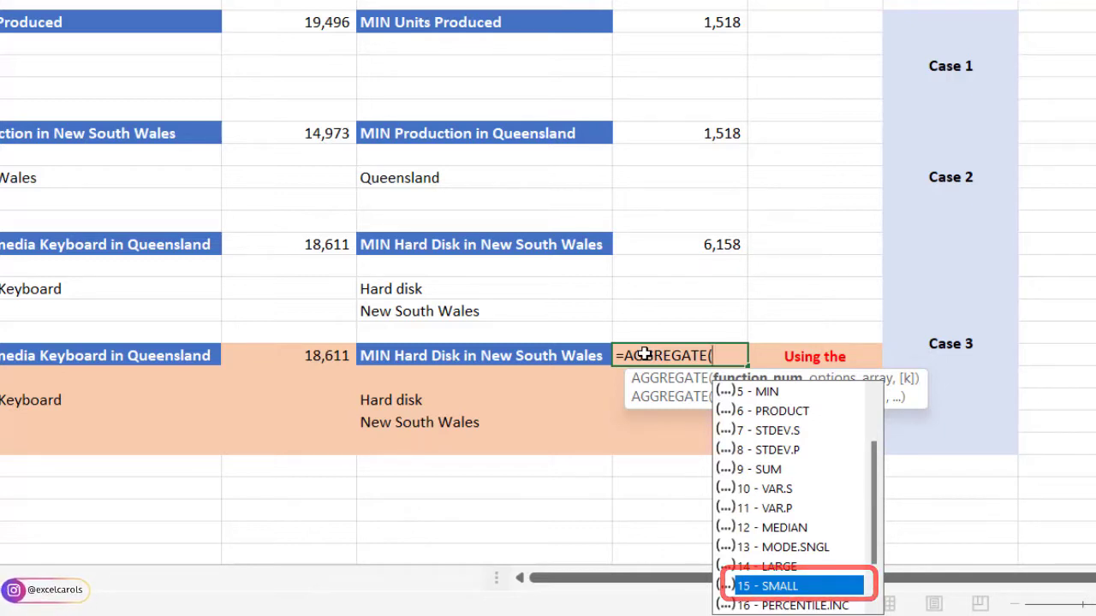
pyautogui.press('Tab')
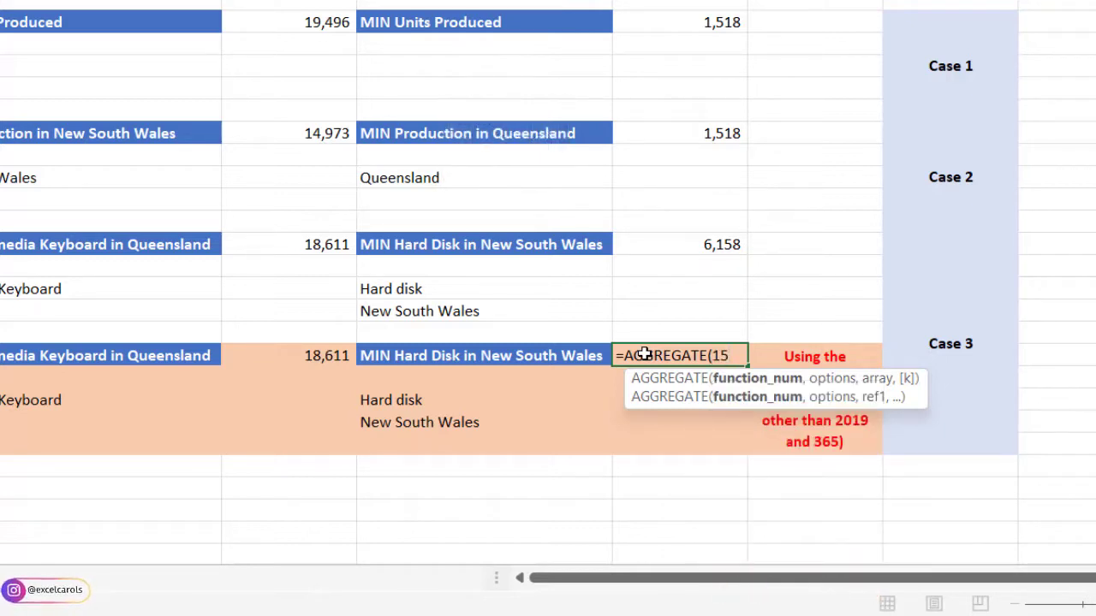
# - Set the options argument of the H17 AGGREGATE formula to 3, ignoring hidden rows, error values, nested SUBTOTAL and AGGREGATE functions
pyautogui.write(',')
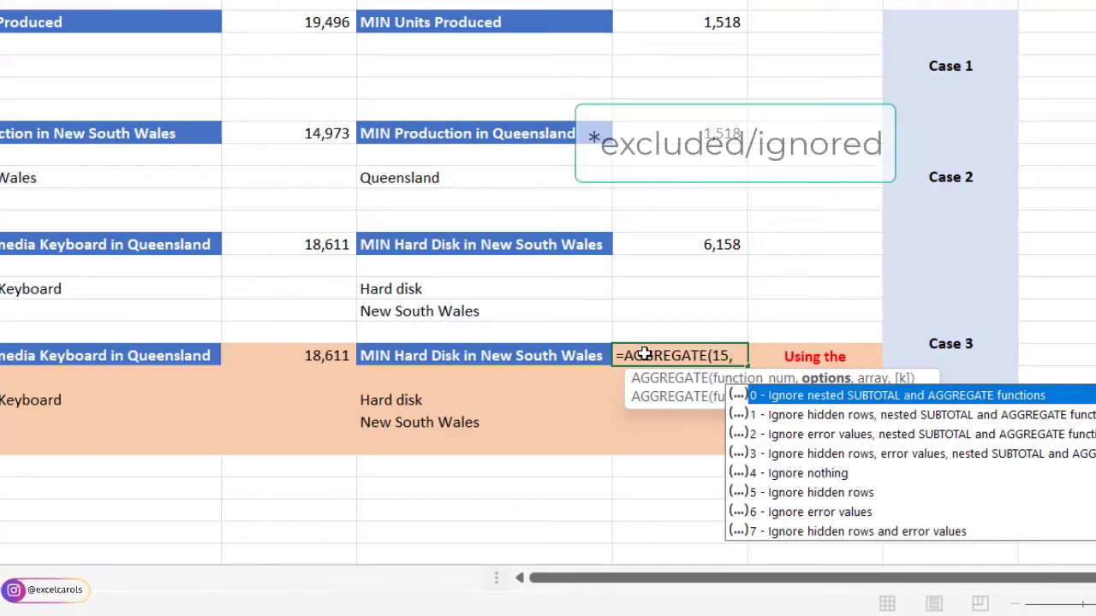
pyautogui.press('Down')
pyautogui.press('Down')
pyautogui.press('Down')
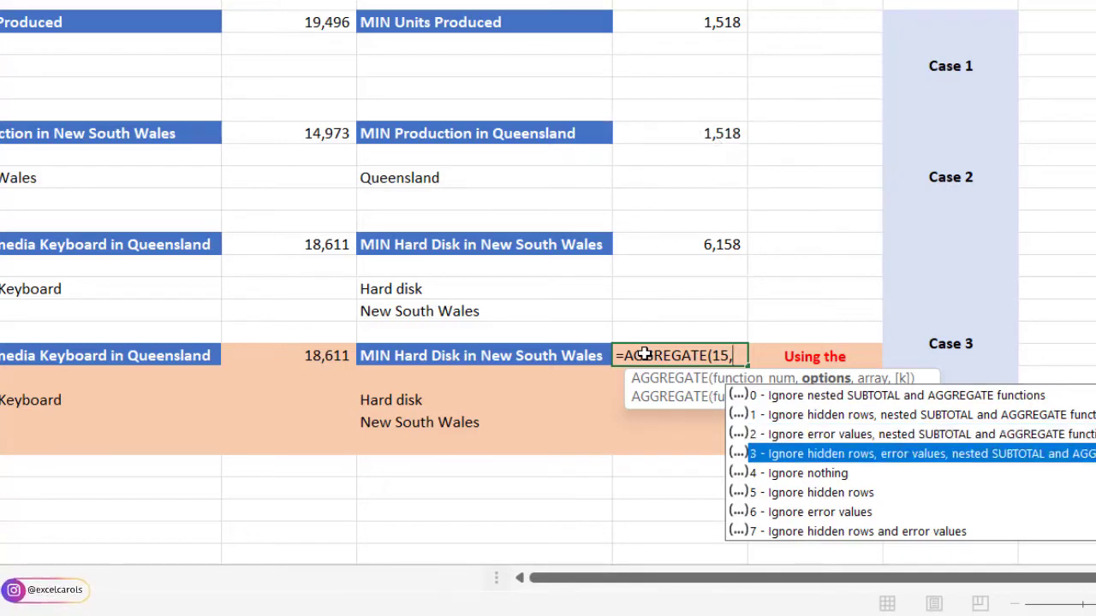
pyautogui.press('Tab')
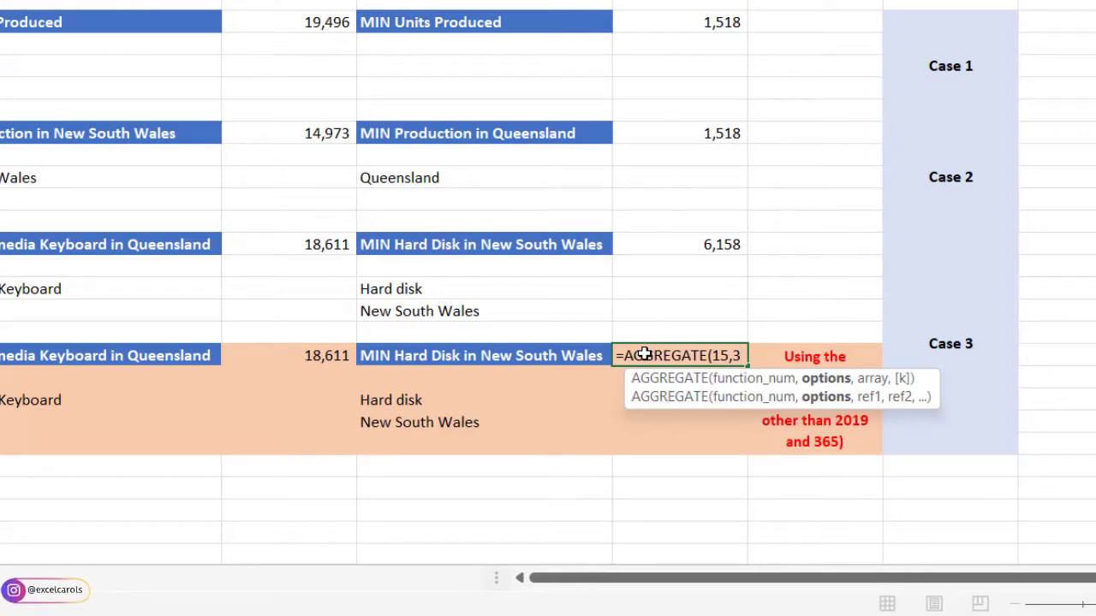
# - Begin the H17 array argument with 1 divided by an open bracket and the Product Category condition, 1/((B2:B21=G19)
pyautogui.write(',')
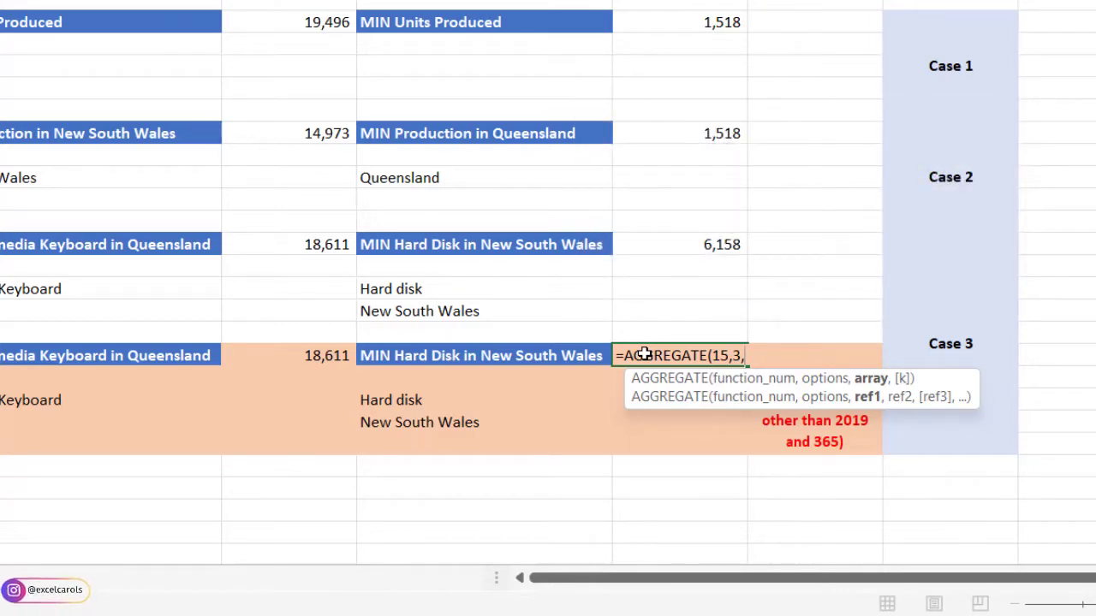
pyautogui.write('1/')
pyautogui.write('(')
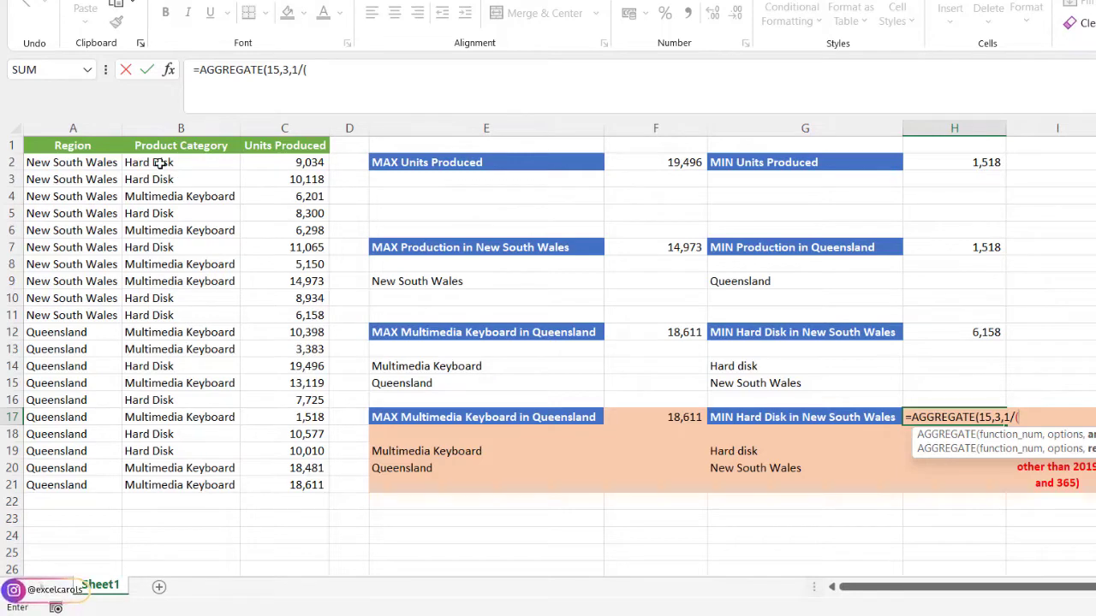
pyautogui.write('(')
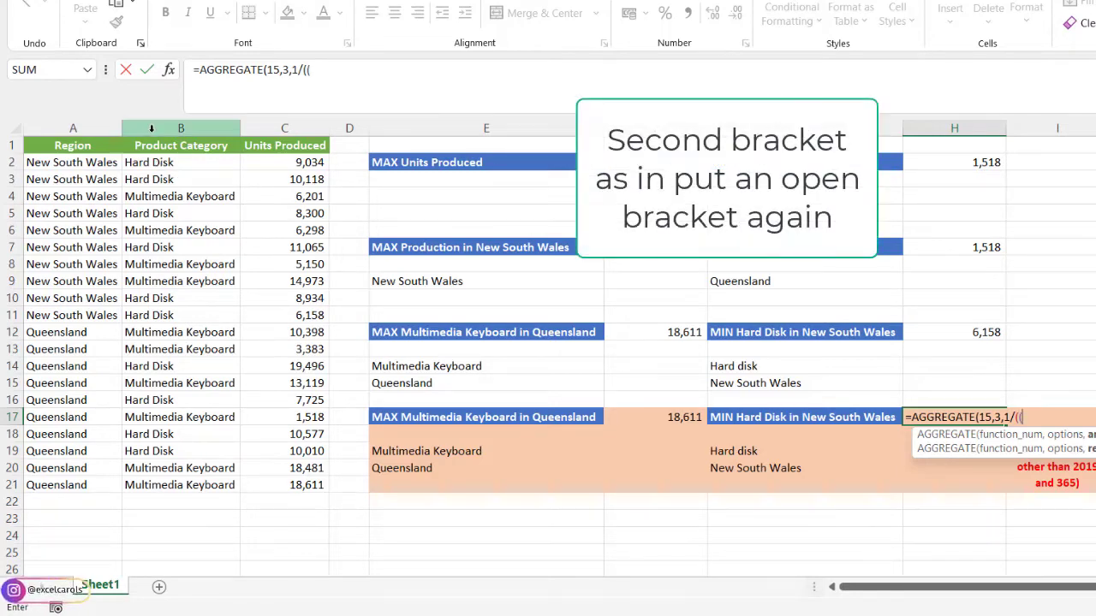
pyautogui.moveTo(160, 162); pyautogui.dragTo(175, 483)
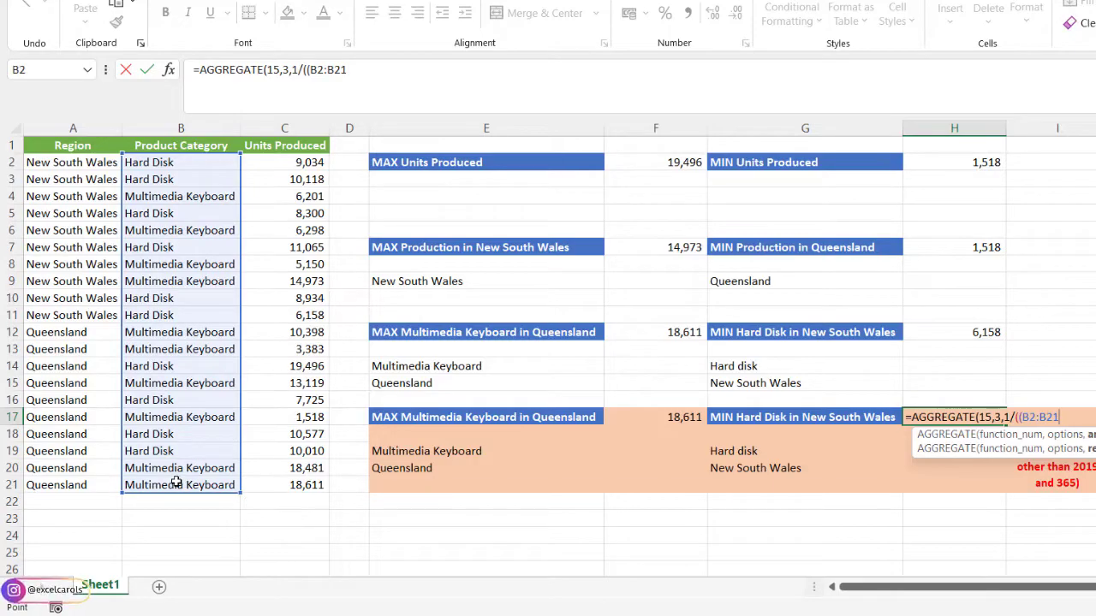
pyautogui.press('=')
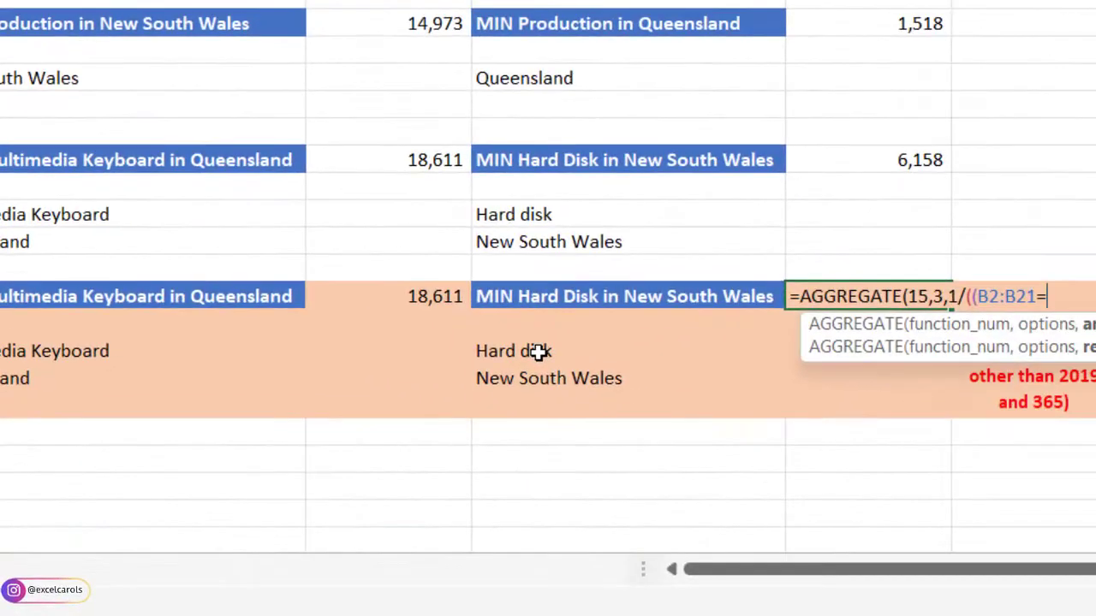
pyautogui.click(536, 351)
pyautogui.write(')')
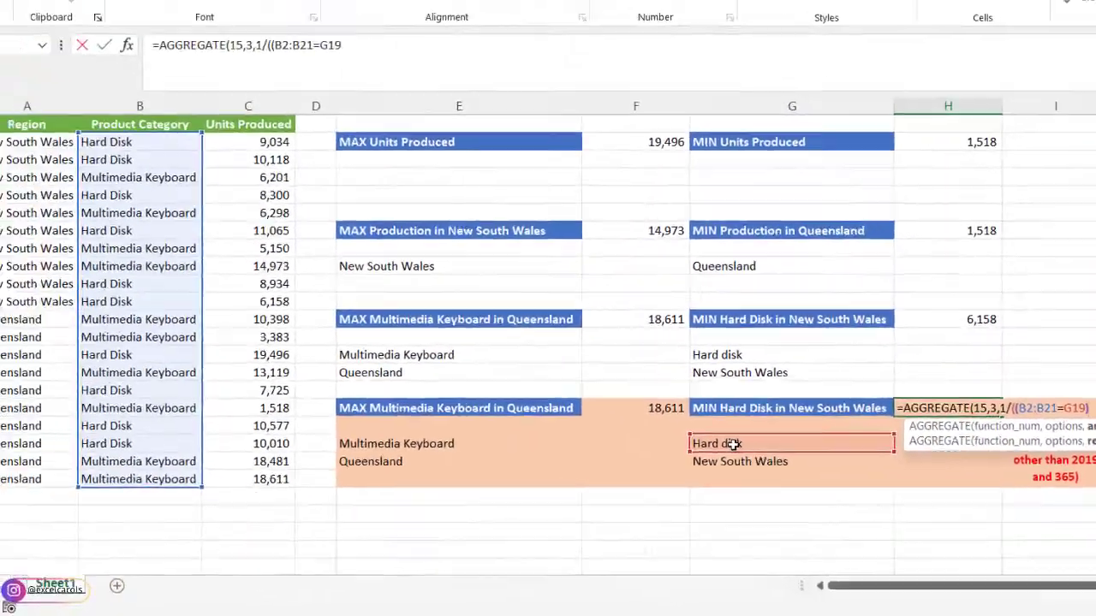
pyautogui.write('*')
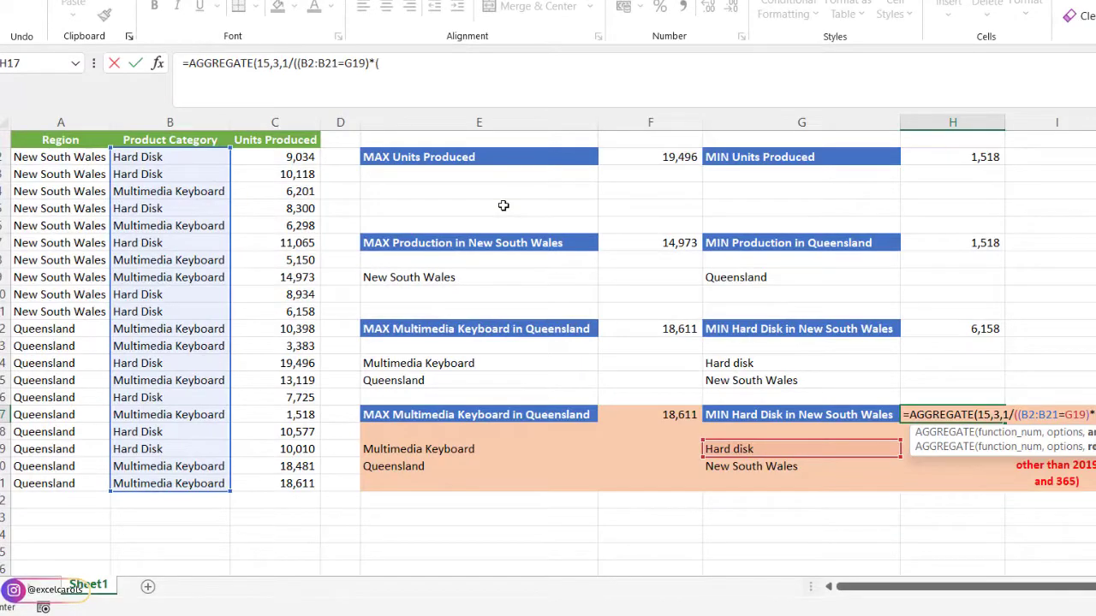
pyautogui.write('(')
# - Multiply by the Region condition (A2:A21=G20) in the H17 array argument and close the divisor's outer bracket
pyautogui.moveTo(34, 158); pyautogui.dragTo(47, 484)
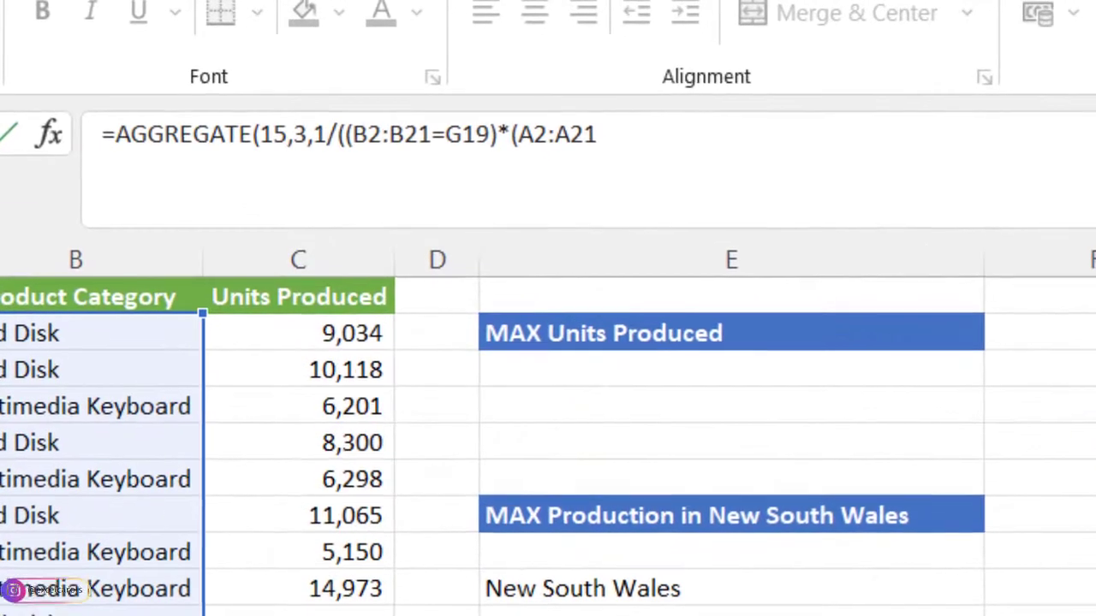
pyautogui.write('=')
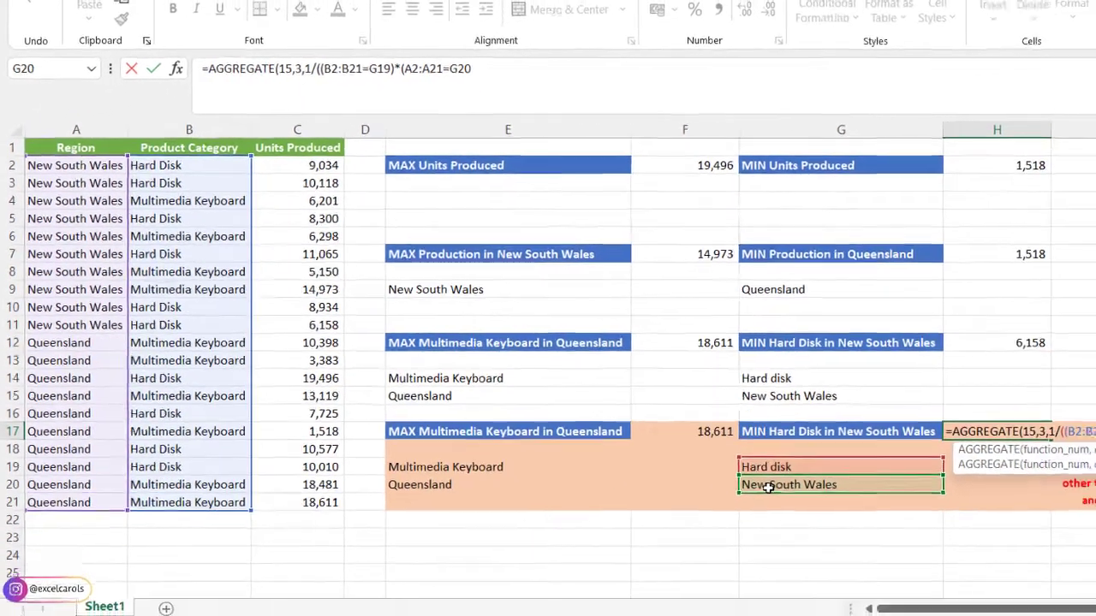
pyautogui.write('))*(')
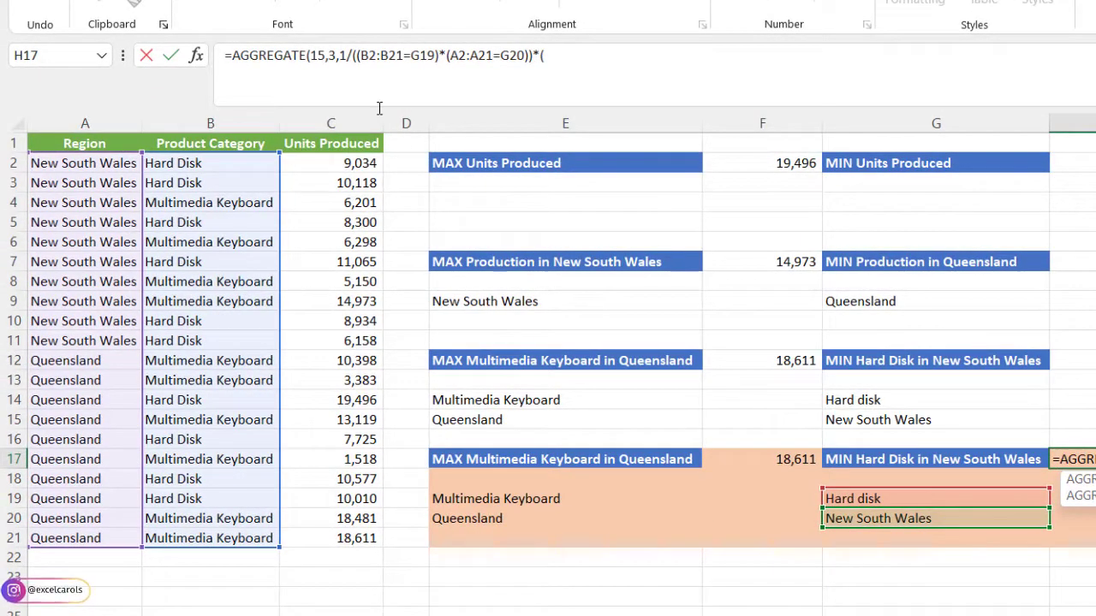
# - Multiply the H17 array by the Units Produced range (C2:C21), and complete the formula with a k argument of 1
pyautogui.moveTo(325, 165); pyautogui.dragTo(340, 525)
pyautogui.write(')')
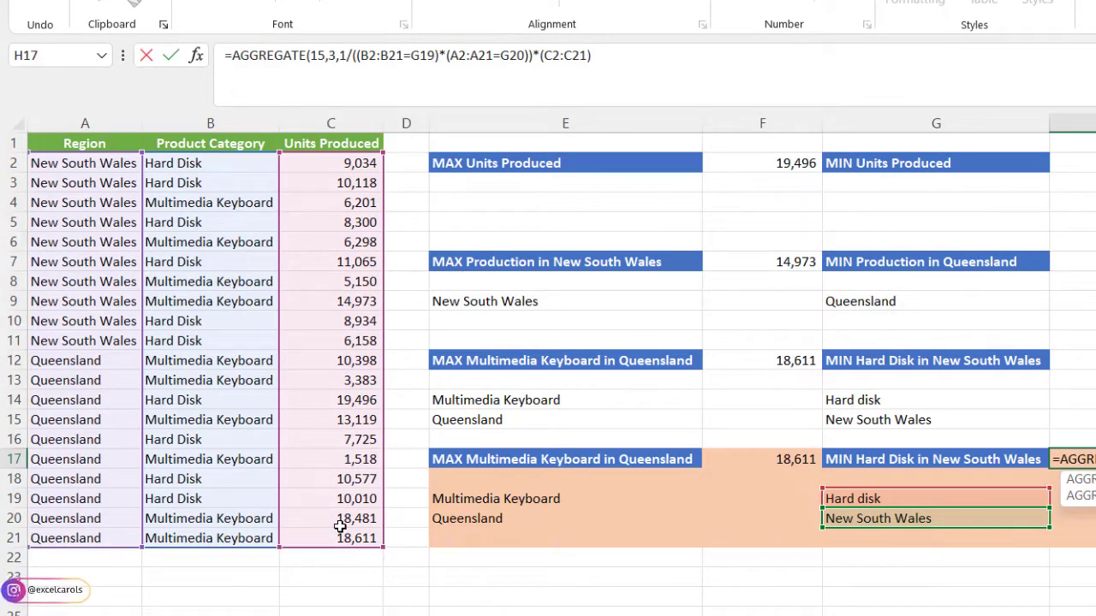
pyautogui.write(',')
pyautogui.write('1')
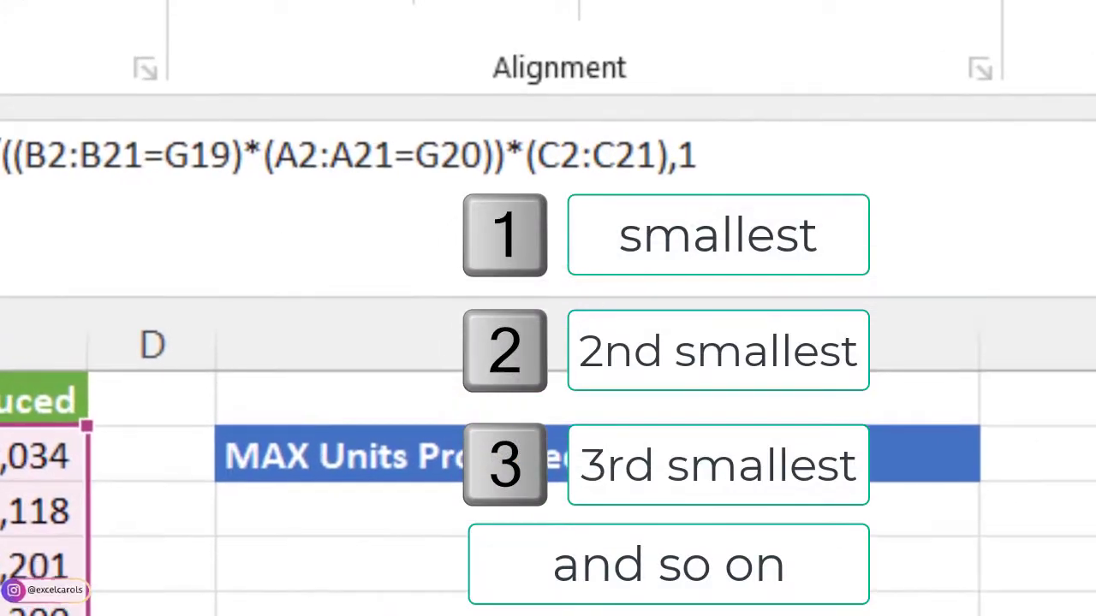
pyautogui.write(')')
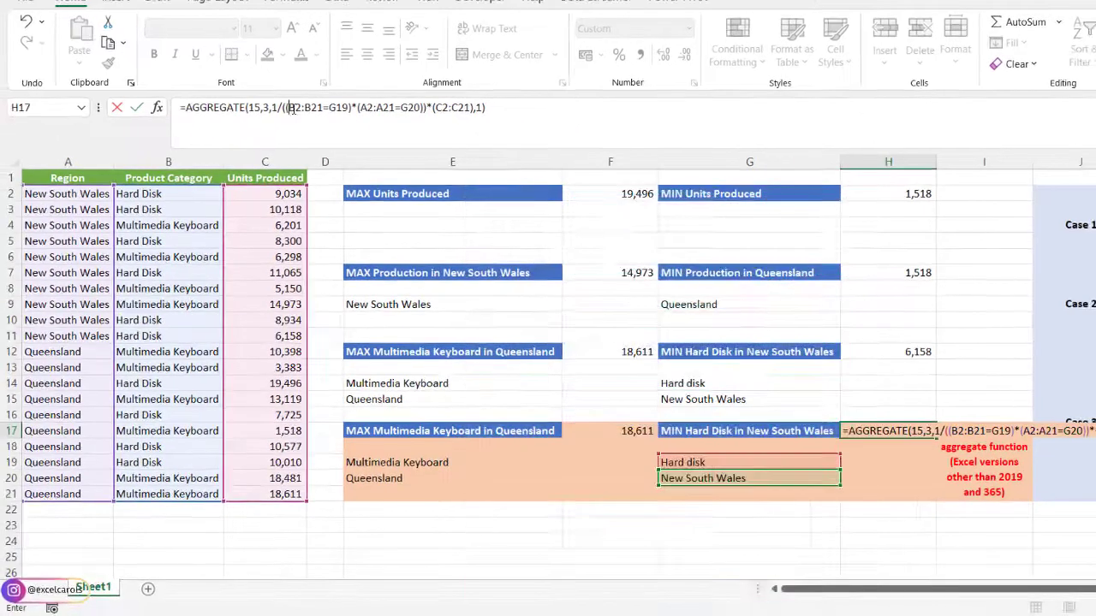
# - Make the B2:B21, A2:A21 and C2:C21 ranges in the H17 formula absolute and enter the formula
pyautogui.moveTo(26, 154); pyautogui.dragTo(159, 155)
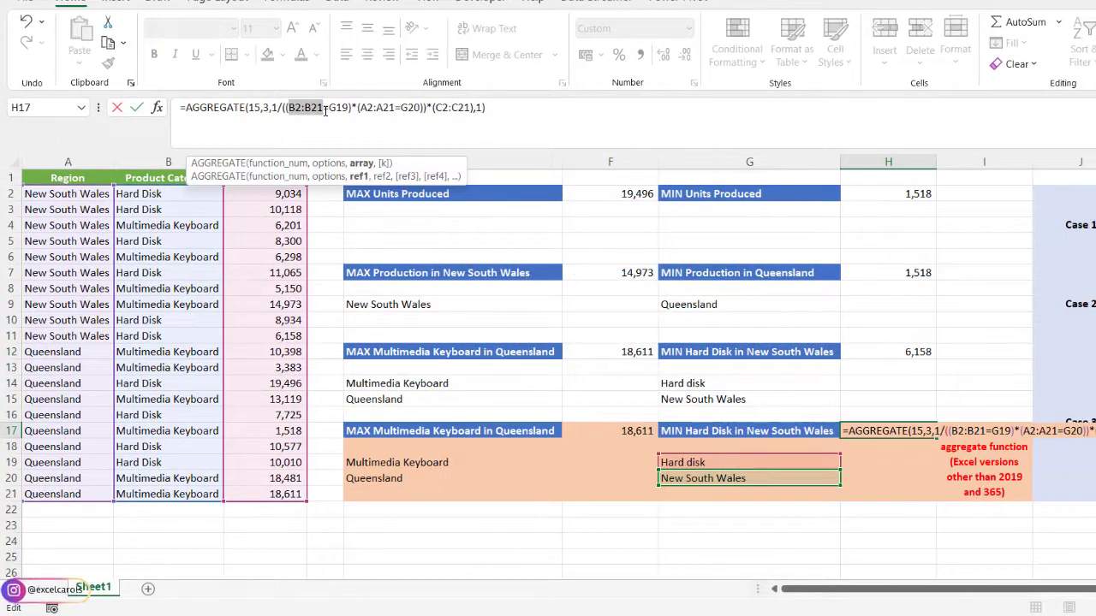
pyautogui.press('F4')
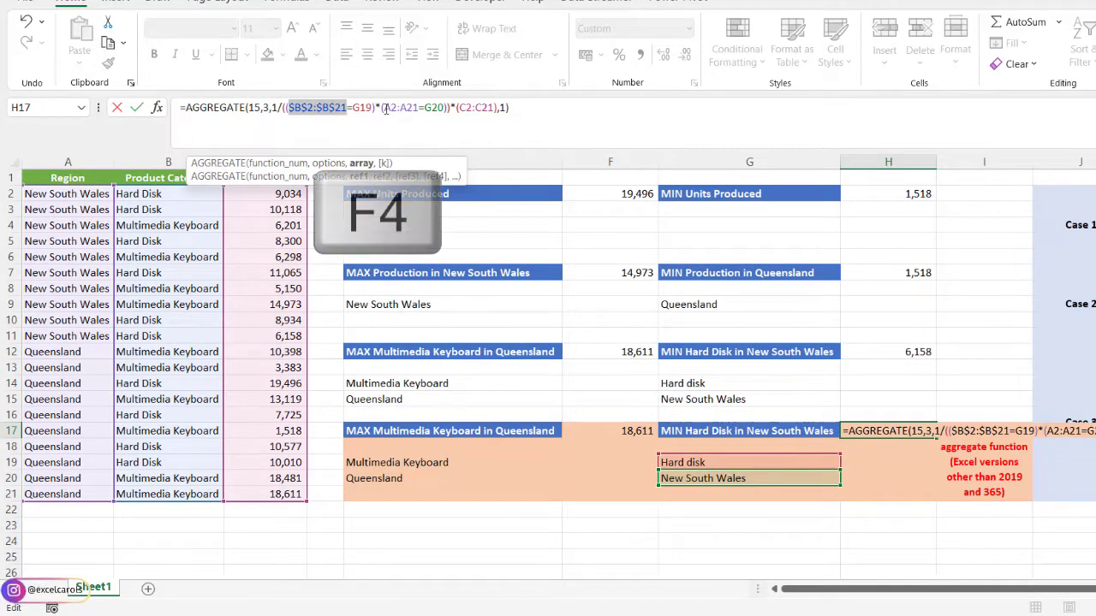
pyautogui.moveTo(385, 109); pyautogui.dragTo(417, 111)
pyautogui.press('F4')
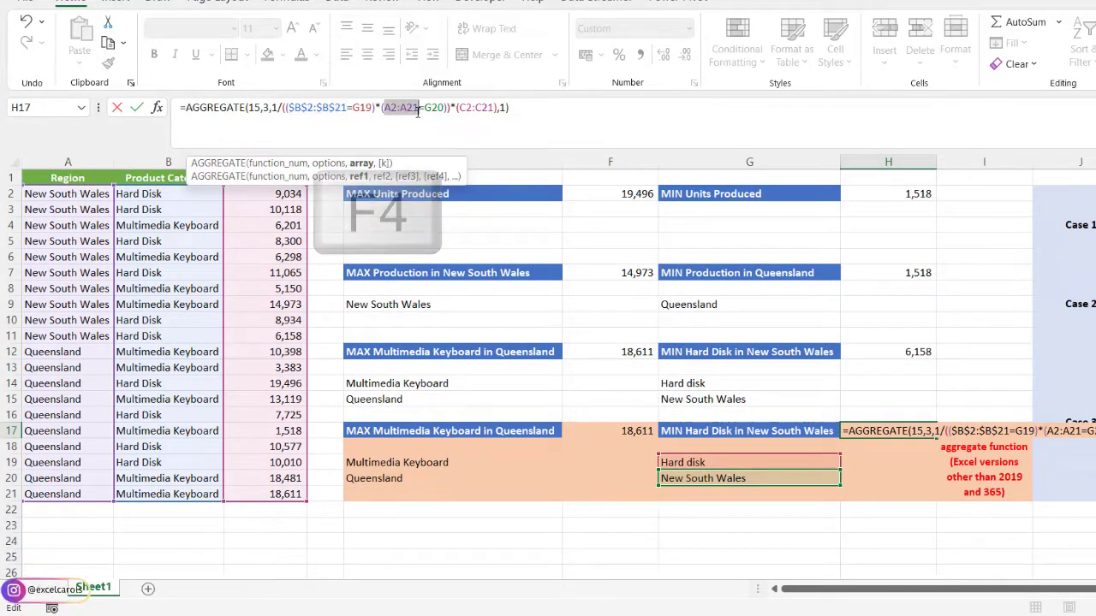
pyautogui.moveTo(482, 107); pyautogui.dragTo(514, 107)
pyautogui.press('F4')
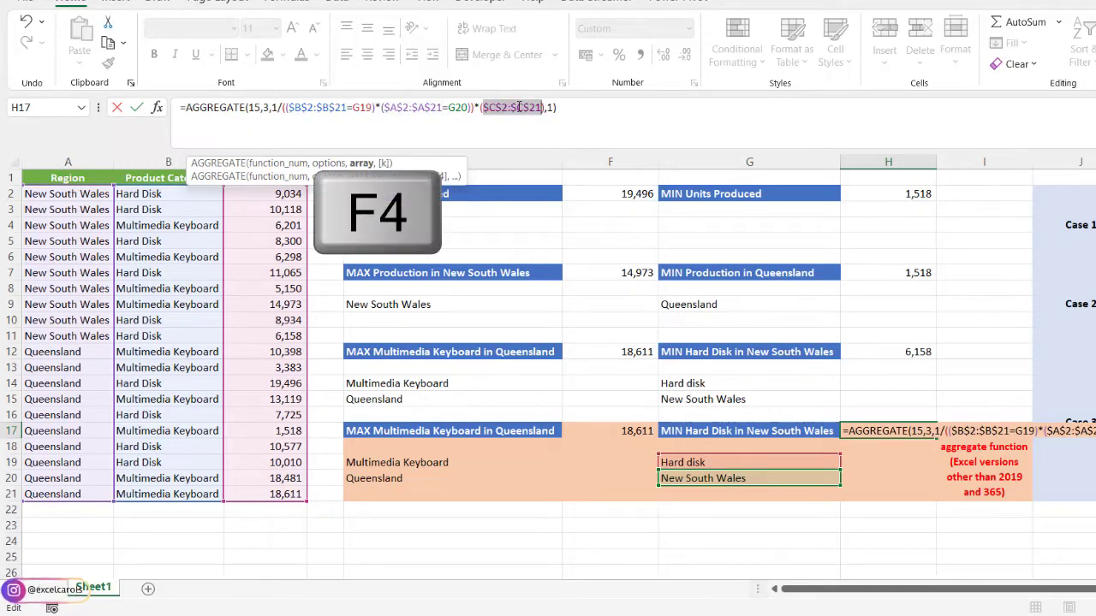
pyautogui.press('Right')
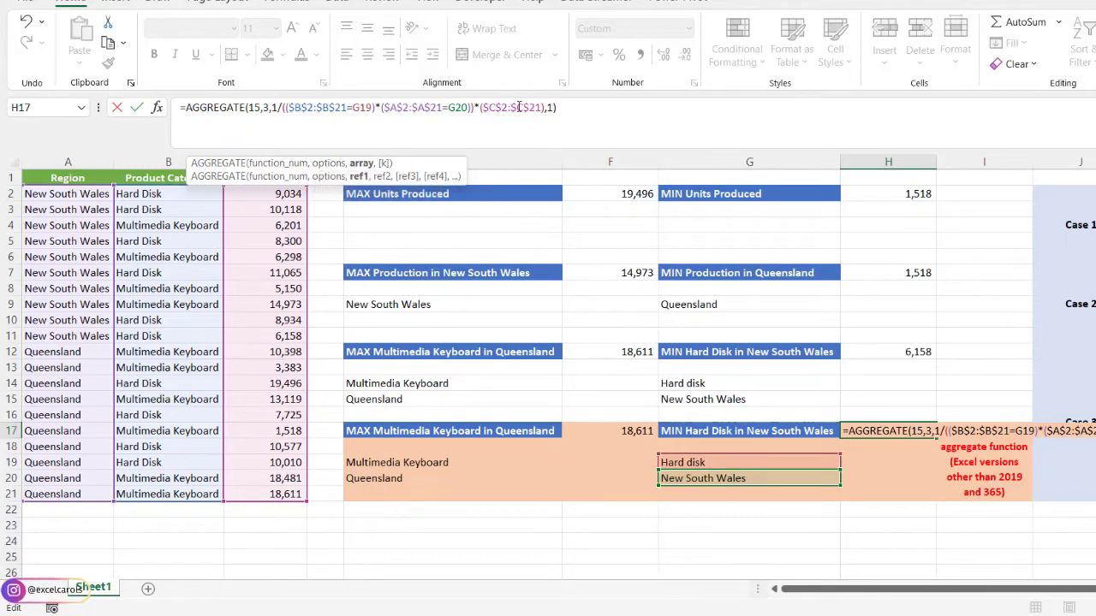
pyautogui.press('Return')
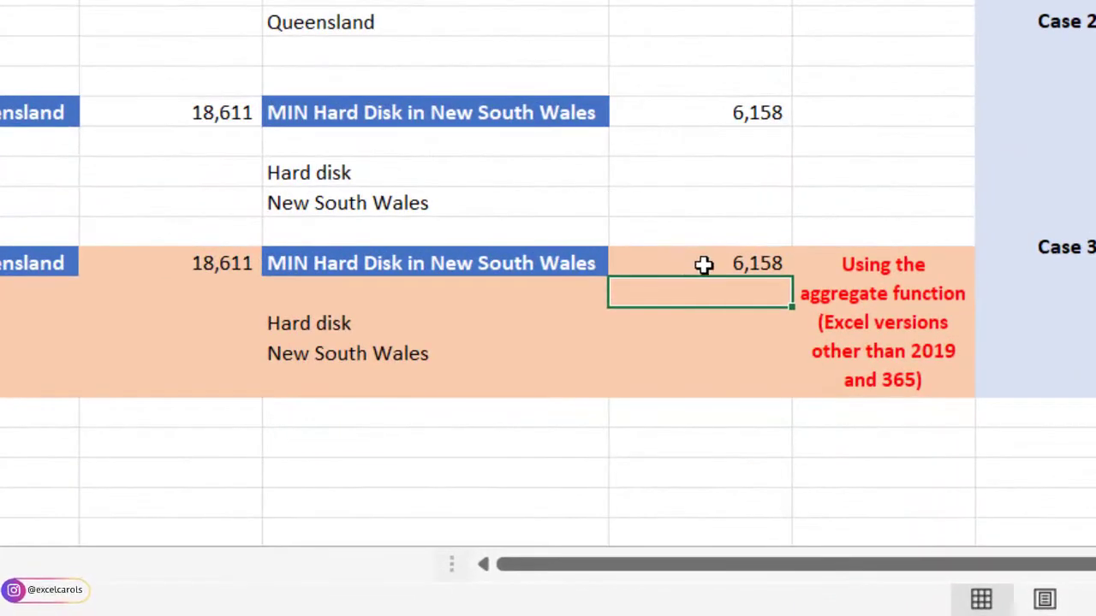
pyautogui.click(688, 262)
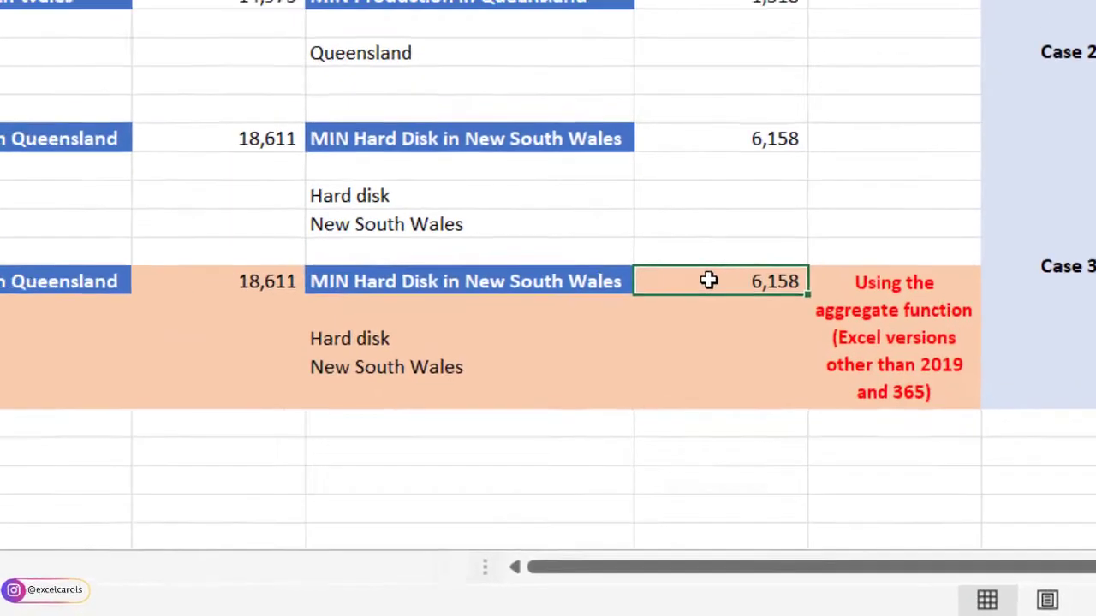